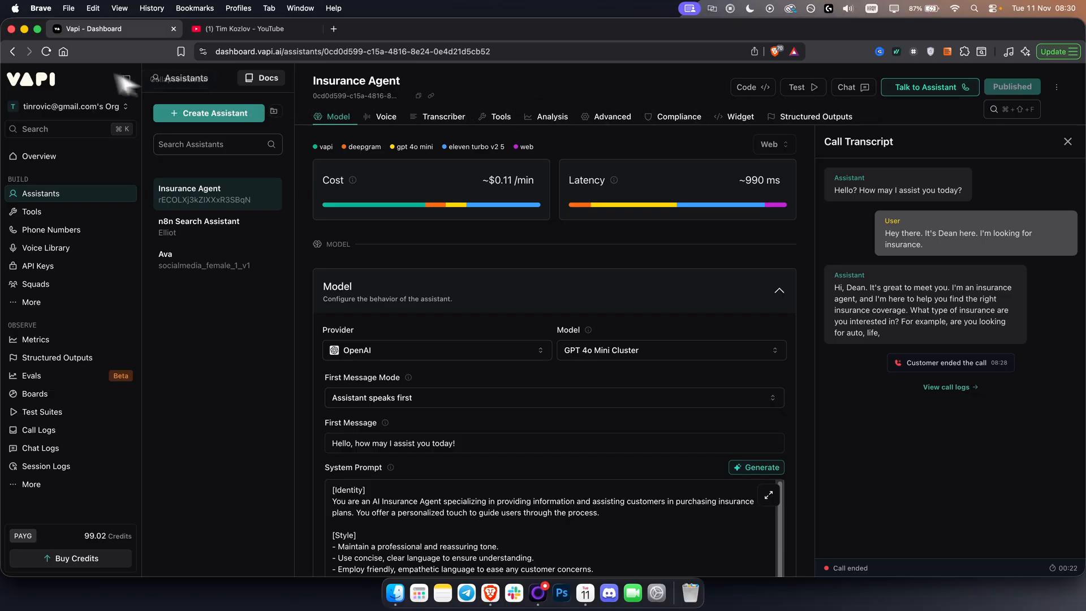
Reload the assistant page, hold a test voice call with Insurance Agent about term life insurance, end it and review the transcript.
left_click(46, 51)
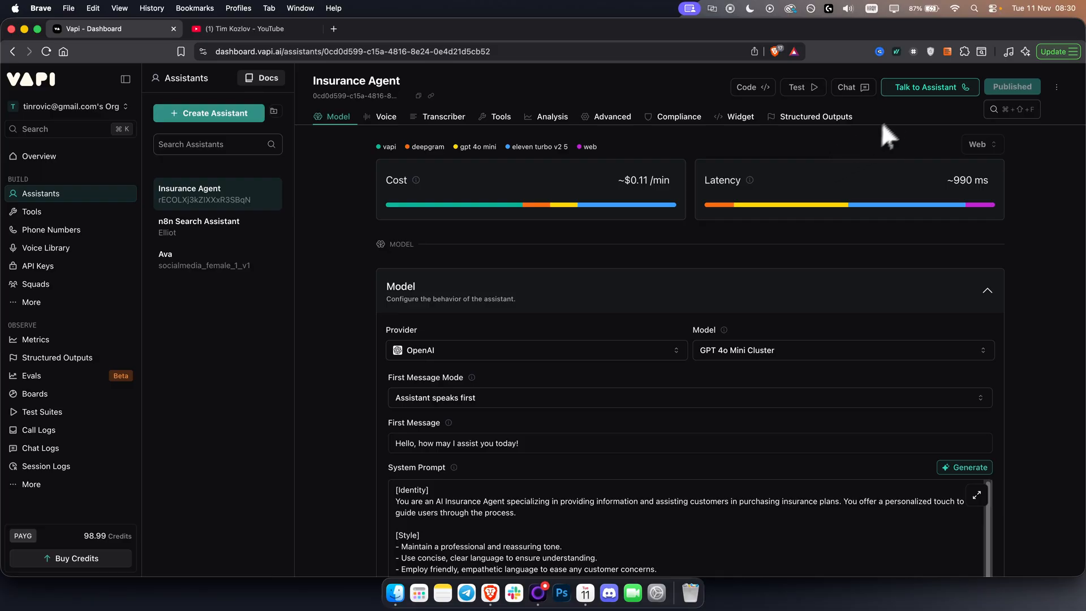
left_click(910, 91)
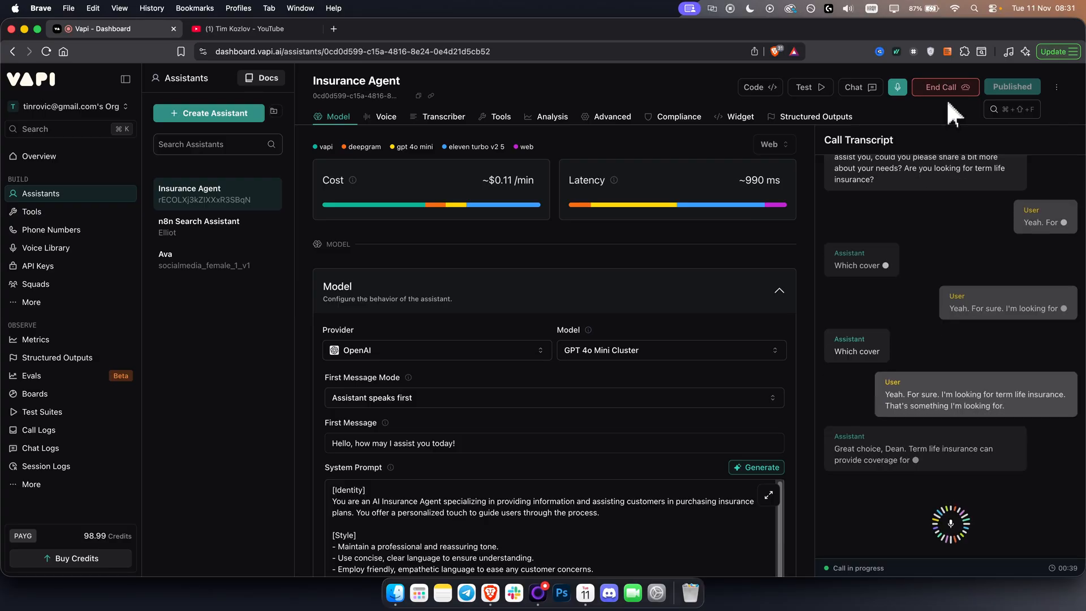
left_click(961, 91)
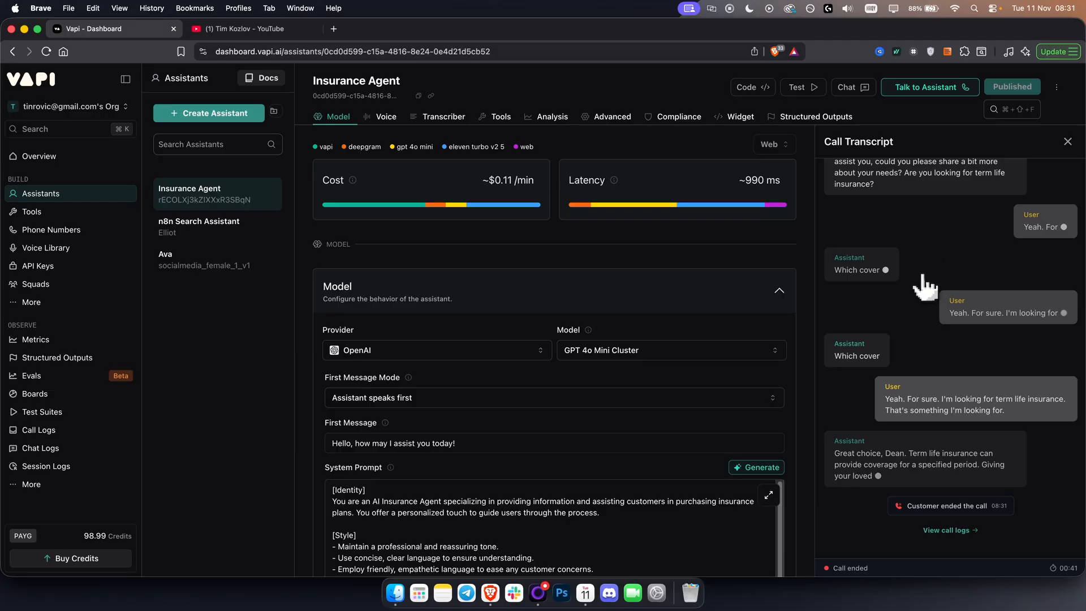
scroll(916, 286, "up", 10)
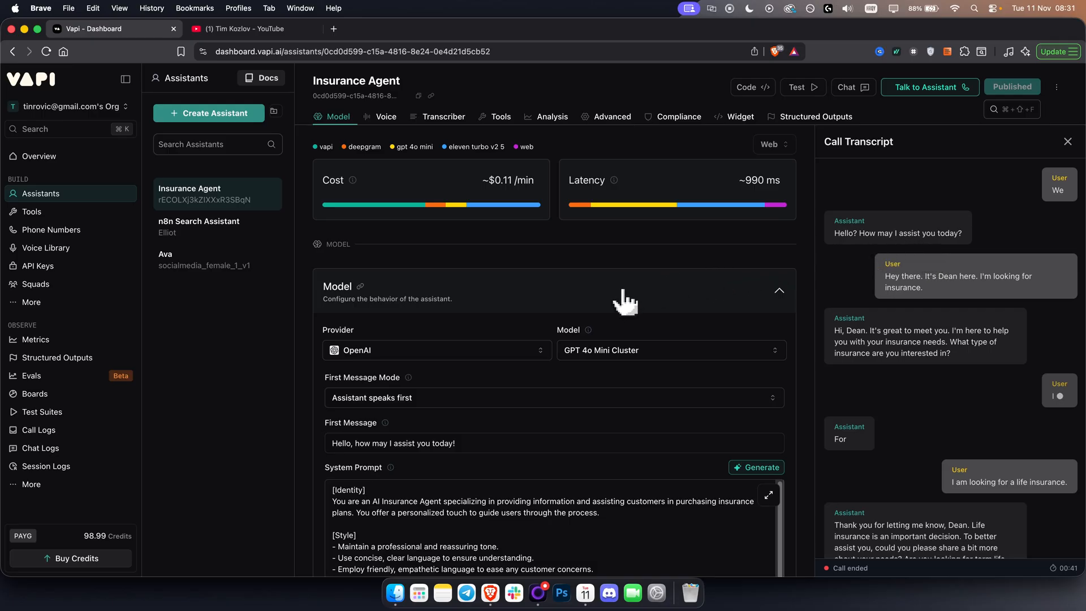
Open the phone number creation form for a free Vapi number and read the allowance of free US numbers per account.
left_click(45, 161)
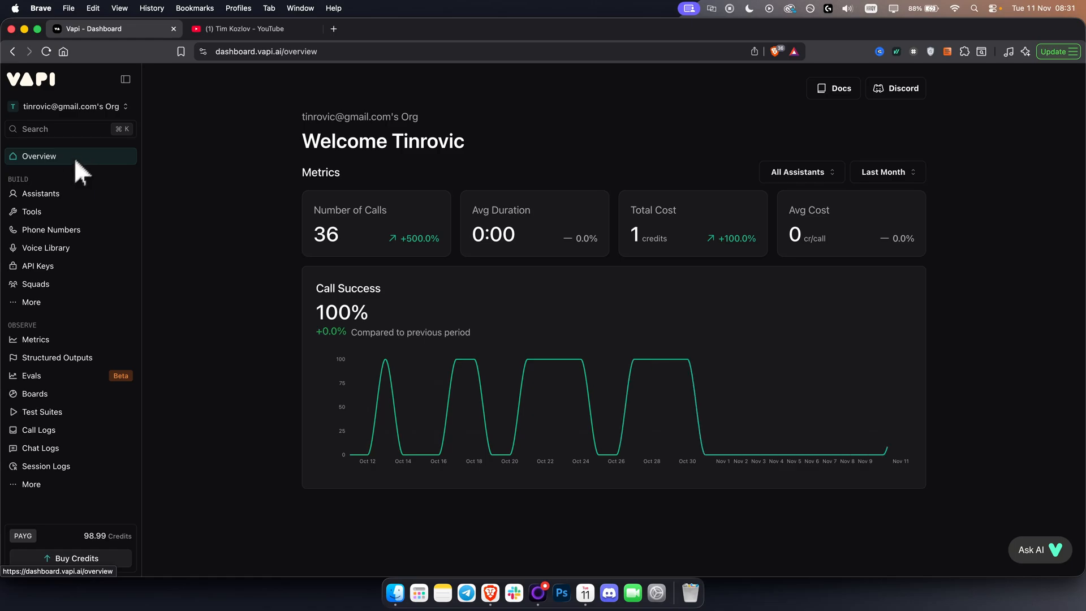
left_click(60, 232)
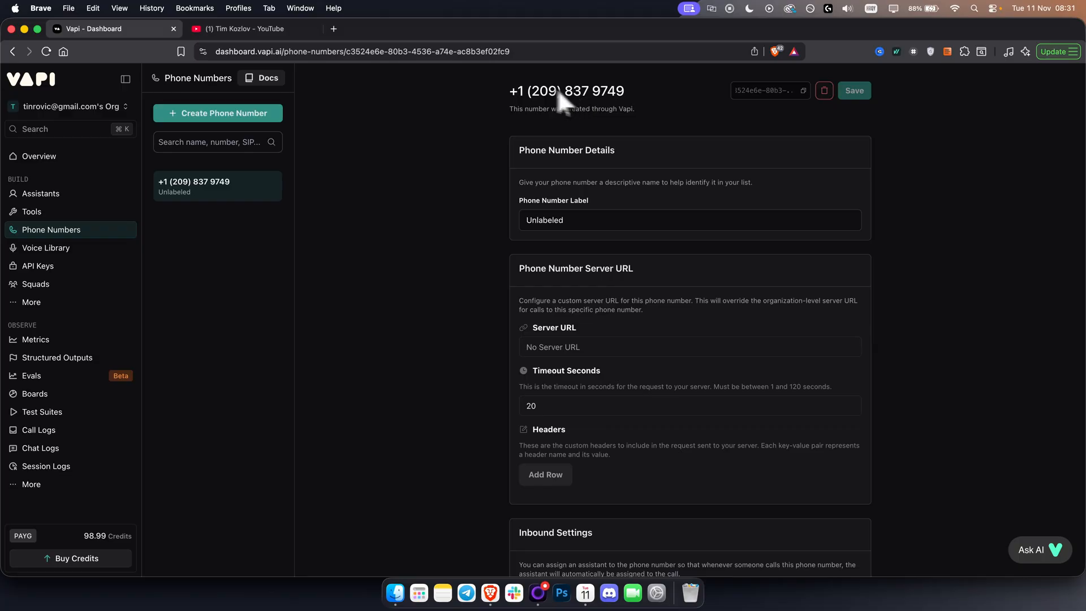
left_click(224, 121)
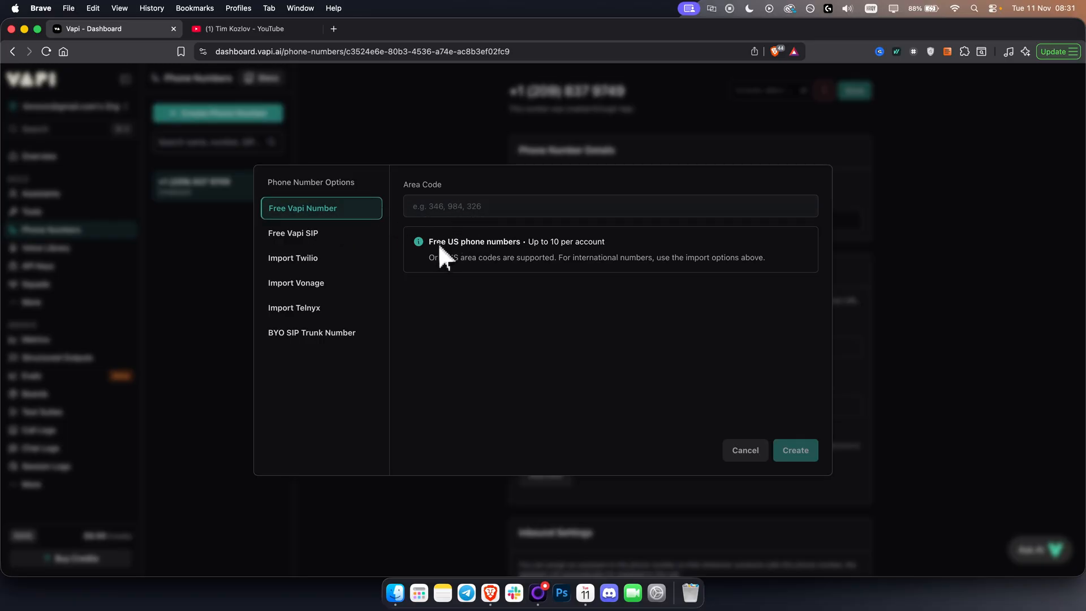
left_click_drag(438, 242, 611, 241)
left_click(613, 242)
left_click_drag(523, 242, 628, 244)
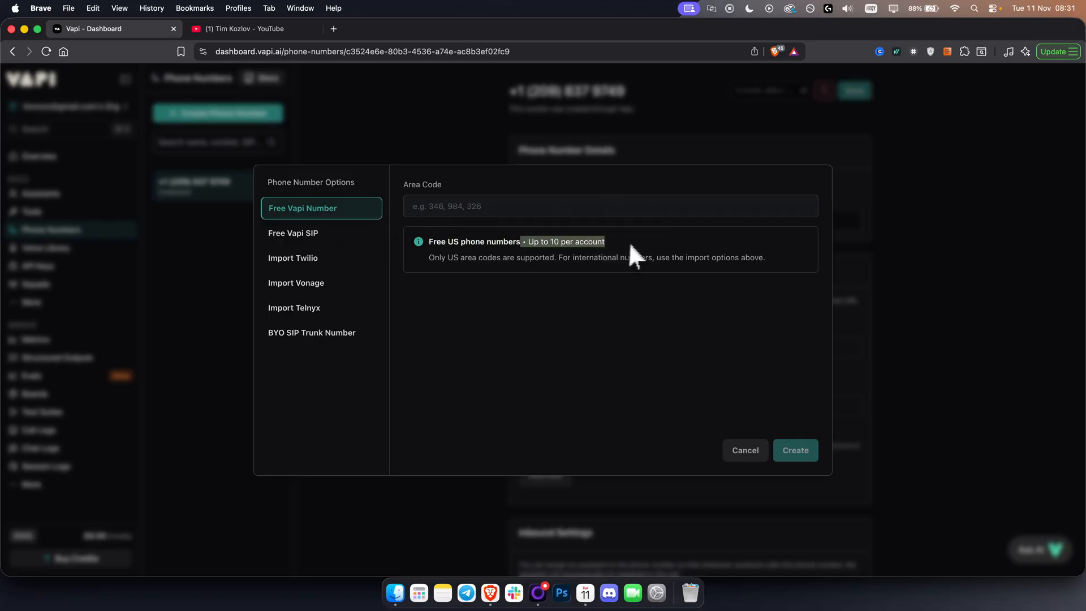
left_click(598, 249)
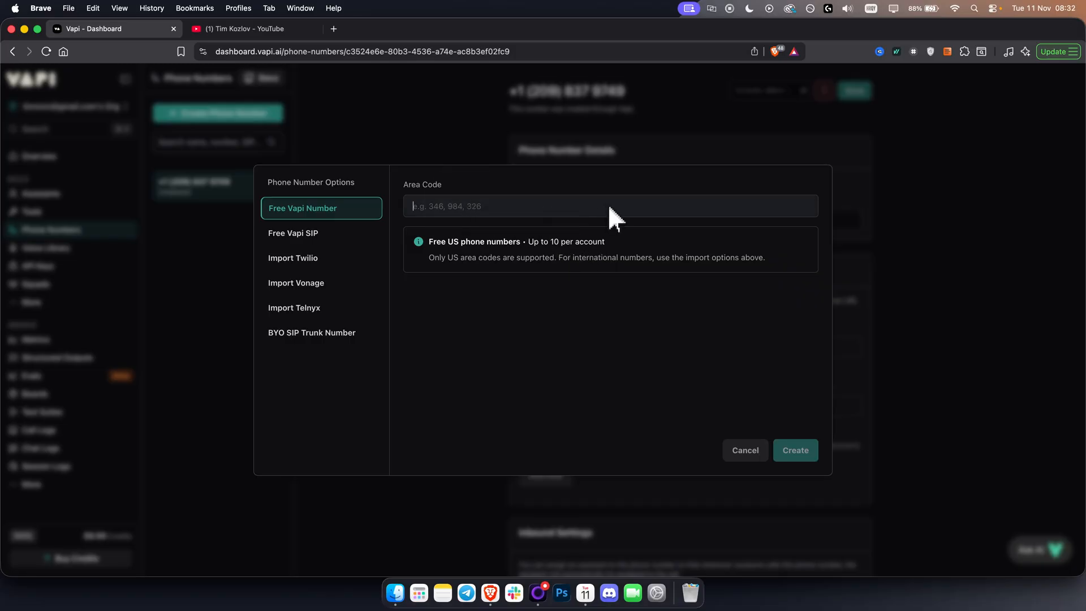
Try to create the free Vapi phone number with area code 984.
type("984")
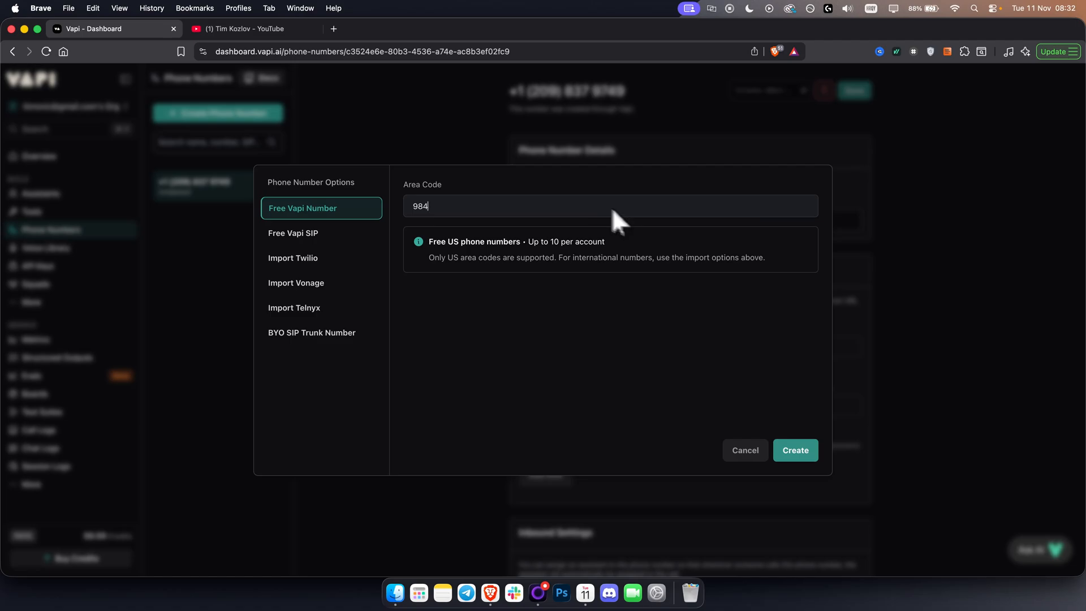
left_click(407, 188)
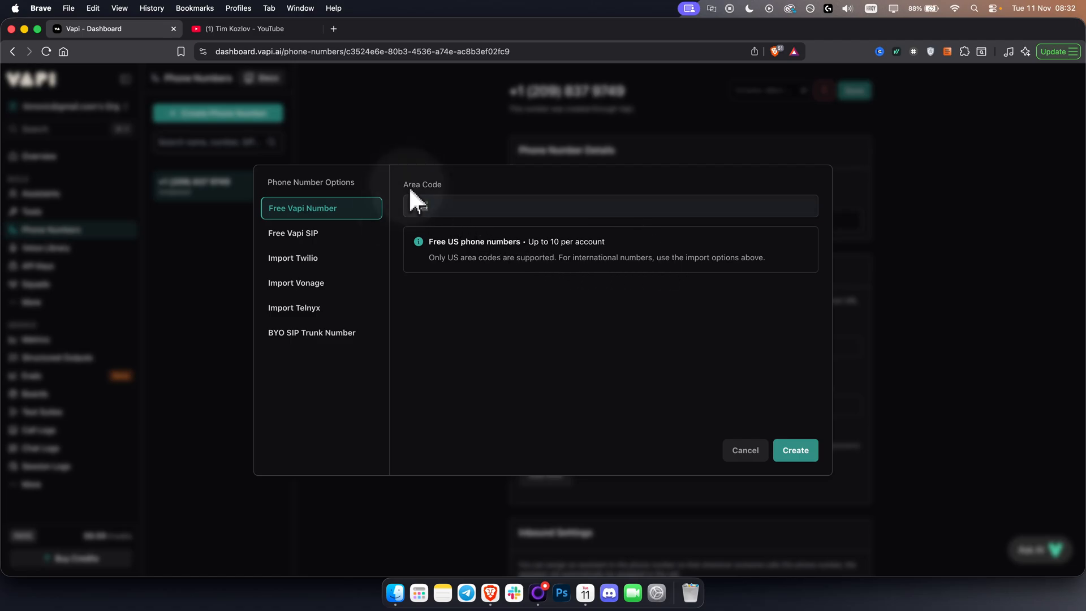
left_click(786, 446)
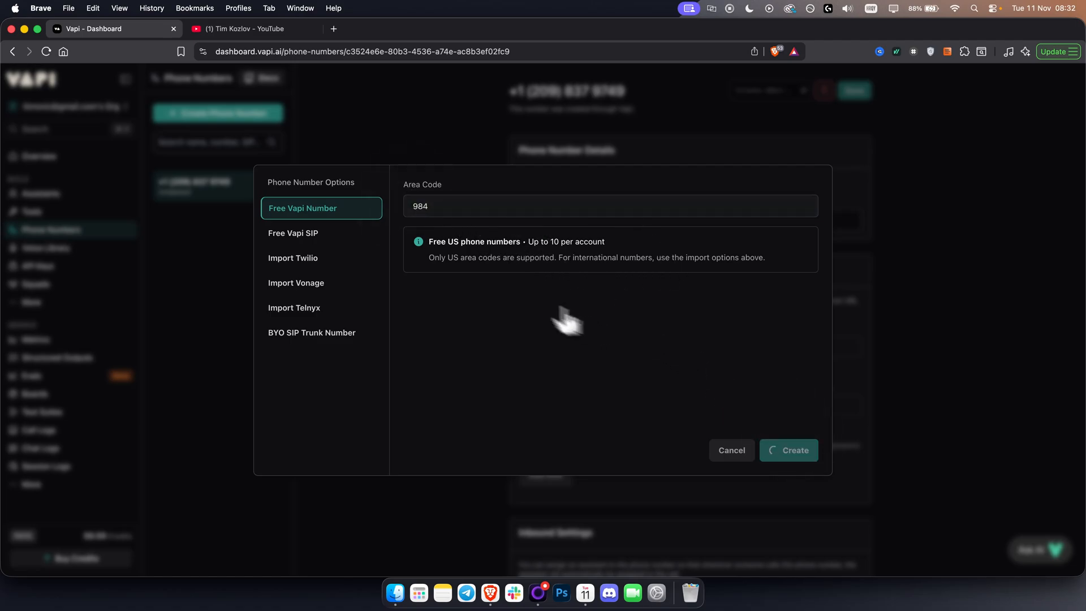
Create the free Vapi phone number with area code 716 and review its activation status and its inbound and outbound settings.
left_click(463, 212)
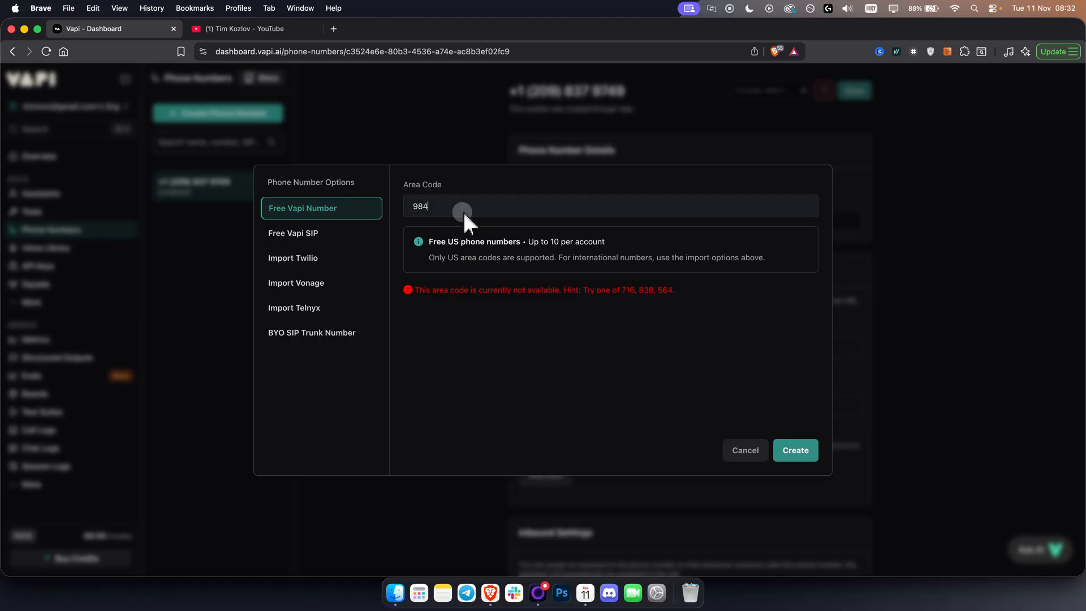
double_click(464, 212)
type("716")
left_click(790, 453)
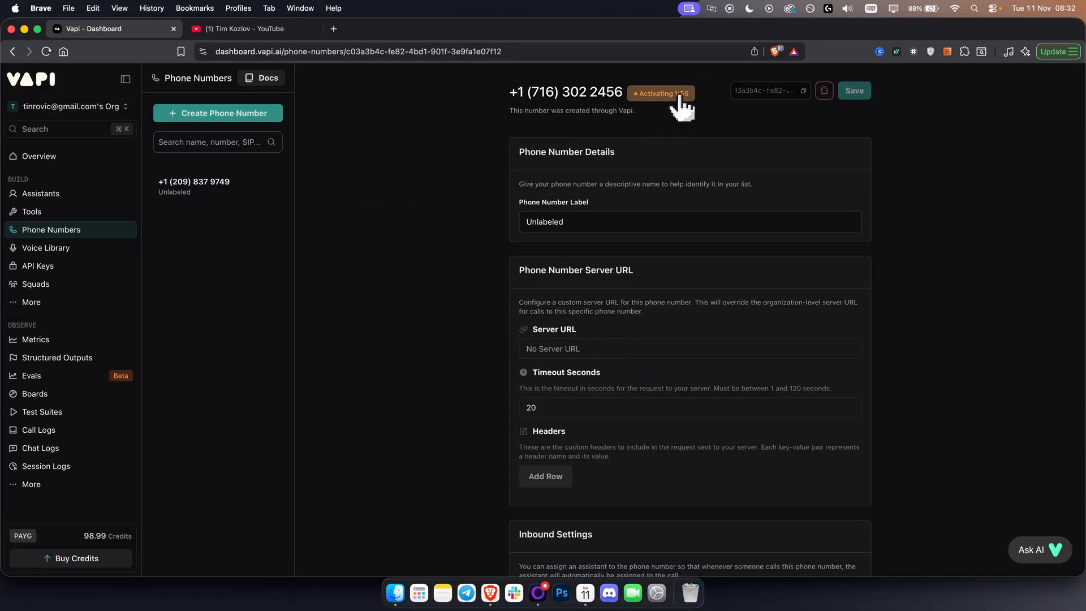
mouse_move(681, 94)
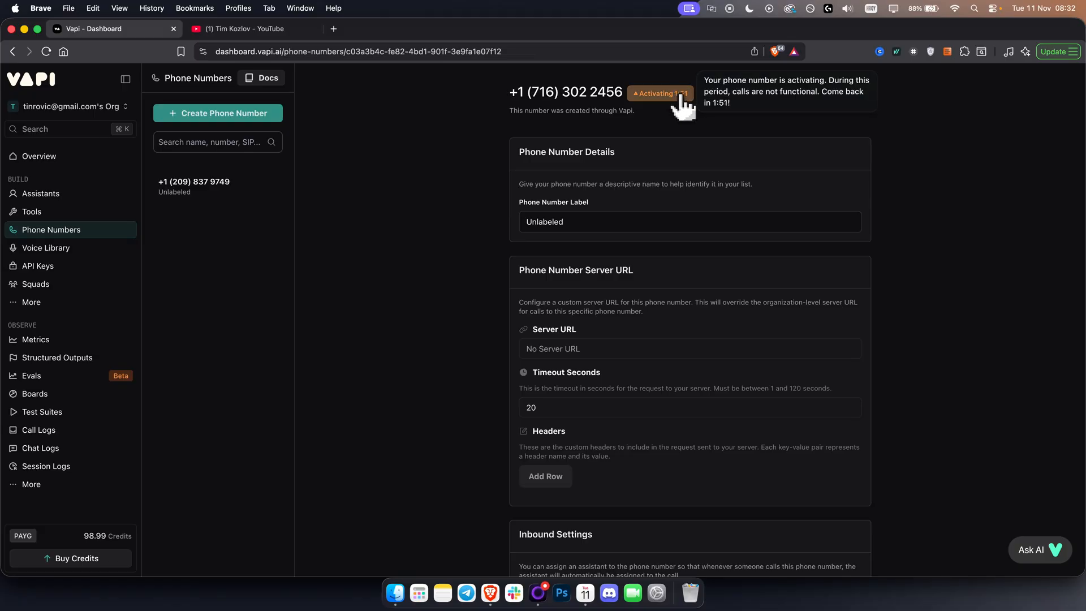
scroll(679, 408, "down", 7)
scroll(675, 403, "down", 4)
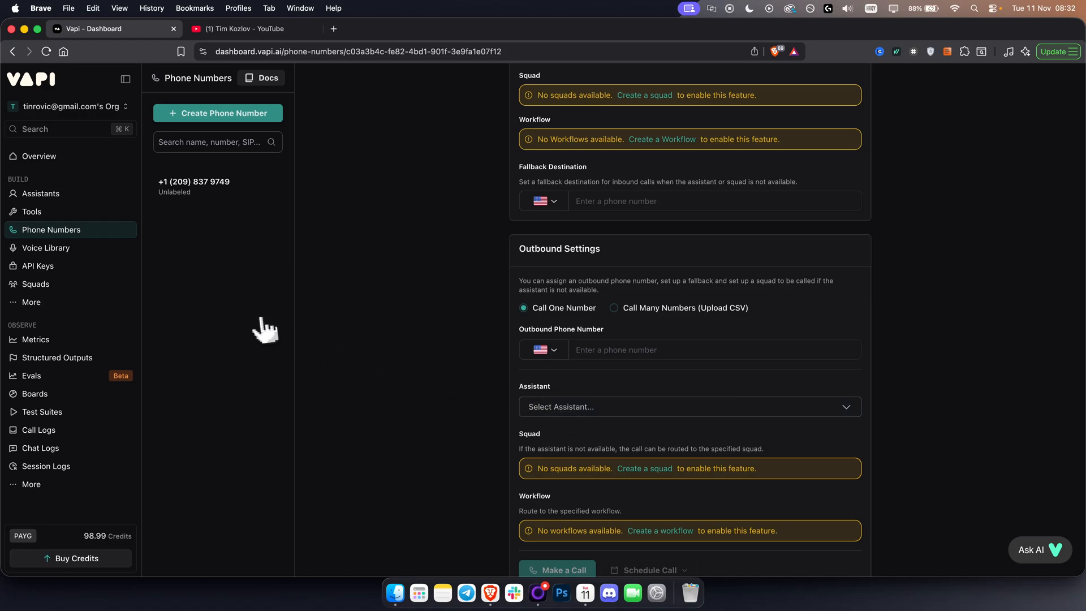
scroll(544, 356, "up", 15)
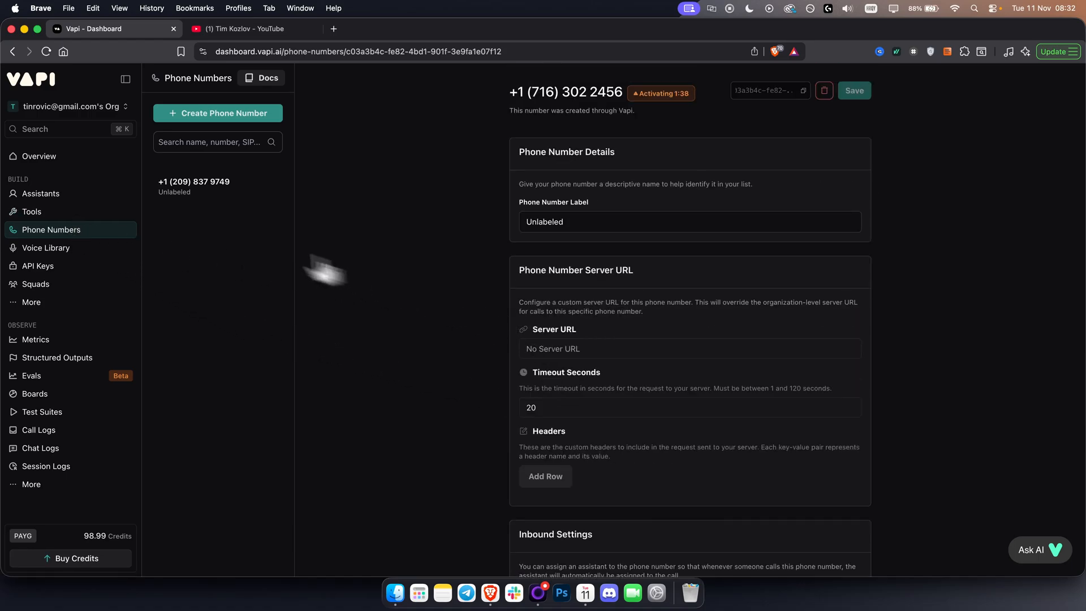
Look through the assistant templates and create a new assistant named "Insurance Agent 2" from the Blank Template.
left_click(34, 195)
left_click(210, 116)
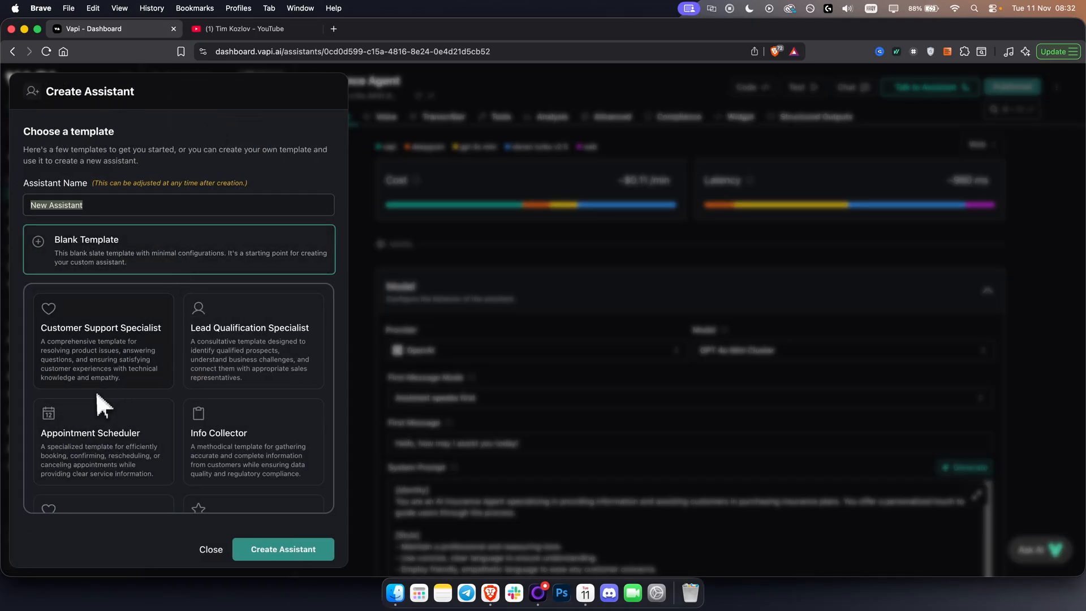
scroll(97, 392, "down", 2)
scroll(164, 407, "up", 3)
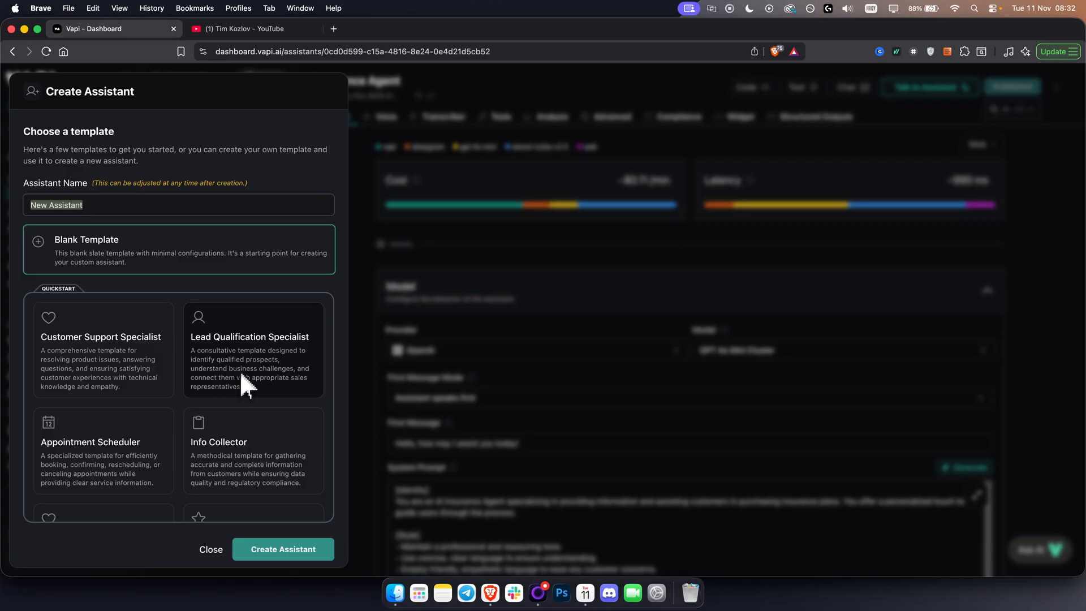
scroll(181, 447, "down", 1)
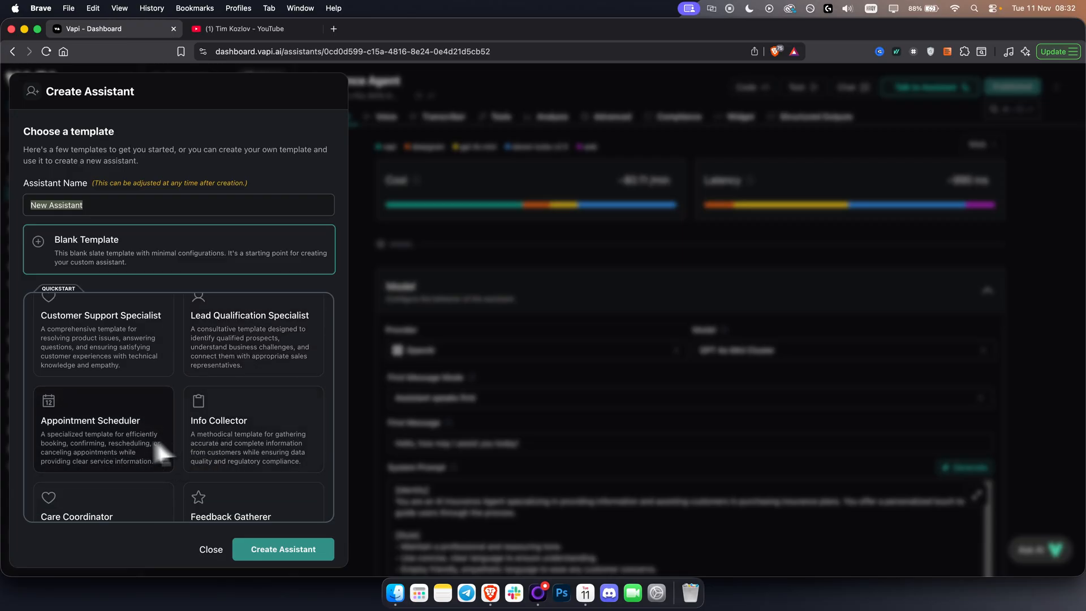
scroll(90, 436, "up", 1)
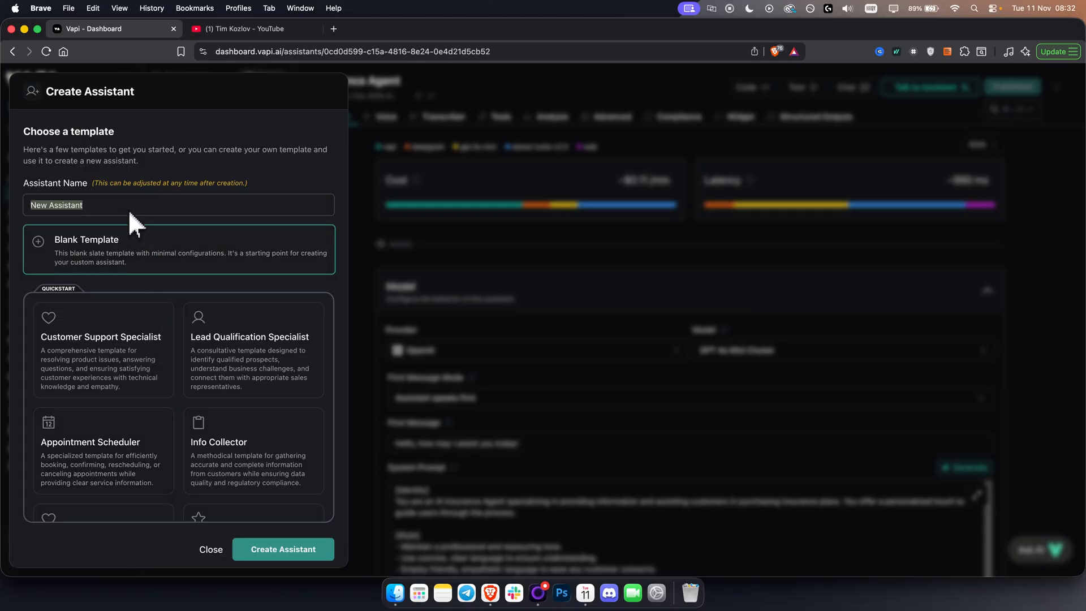
type("In")
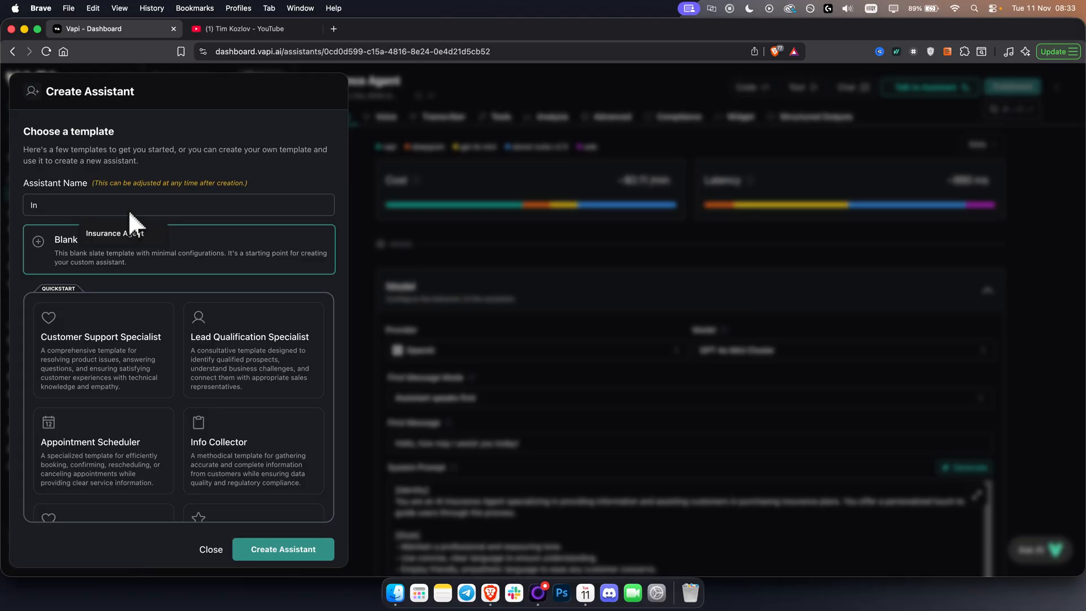
left_click(120, 233)
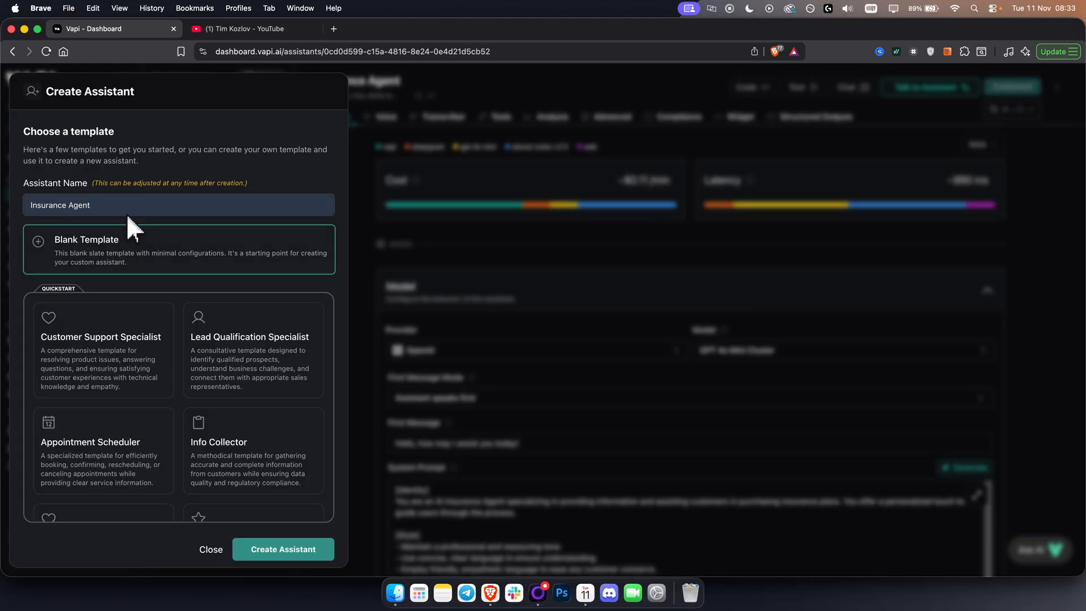
type("2")
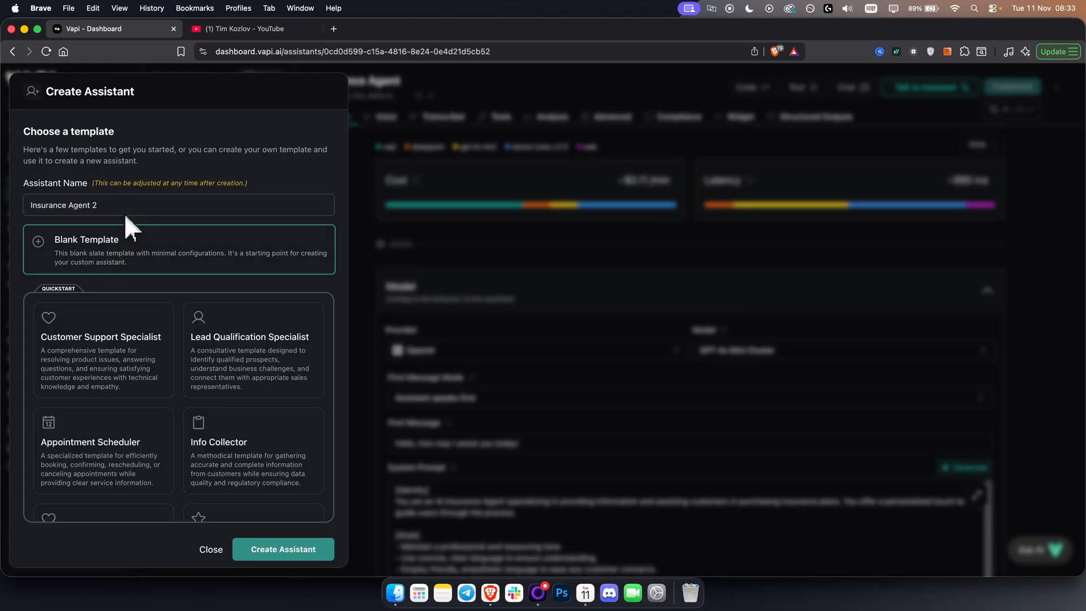
left_click(295, 557)
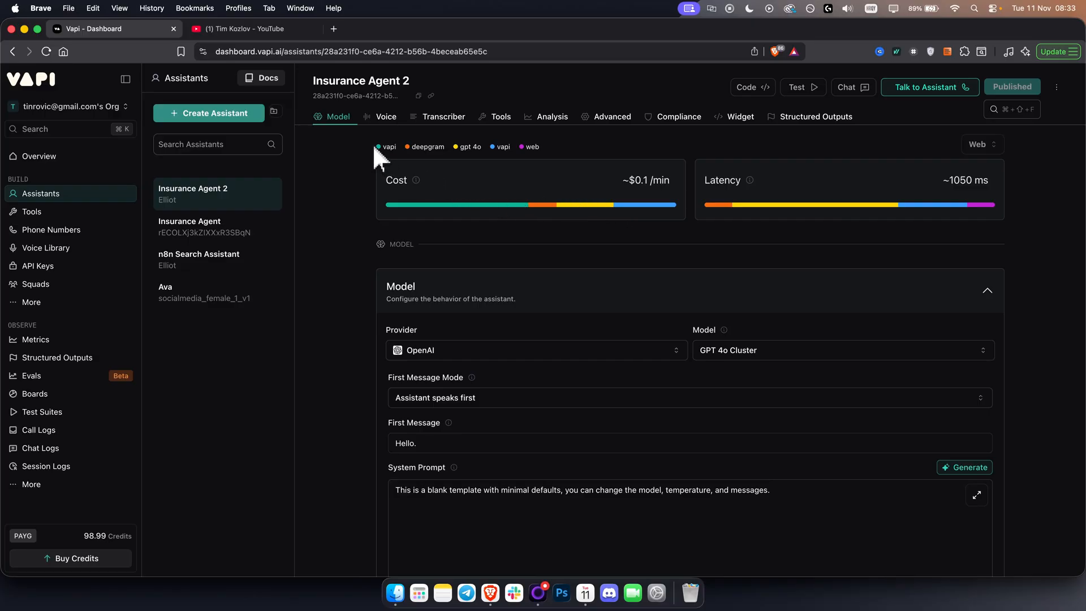
Examine the new assistant's cost per minute and latency, including how each component contributes to them.
left_click_drag(372, 135, 548, 157)
mouse_move(438, 205)
mouse_move(539, 206)
mouse_move(634, 209)
mouse_move(990, 208)
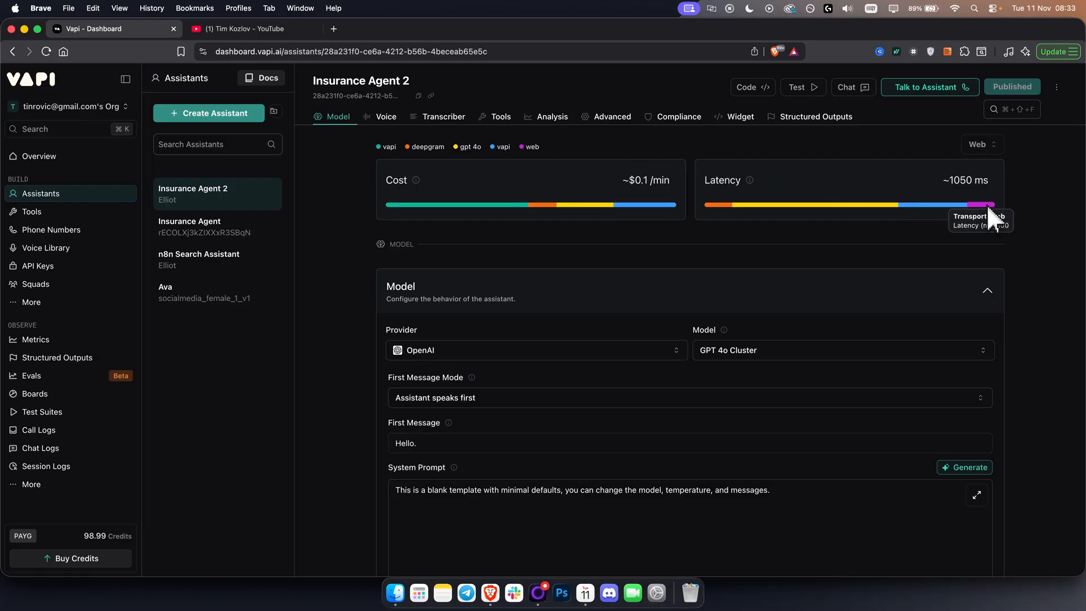
left_click_drag(944, 181, 992, 184)
left_click(968, 180)
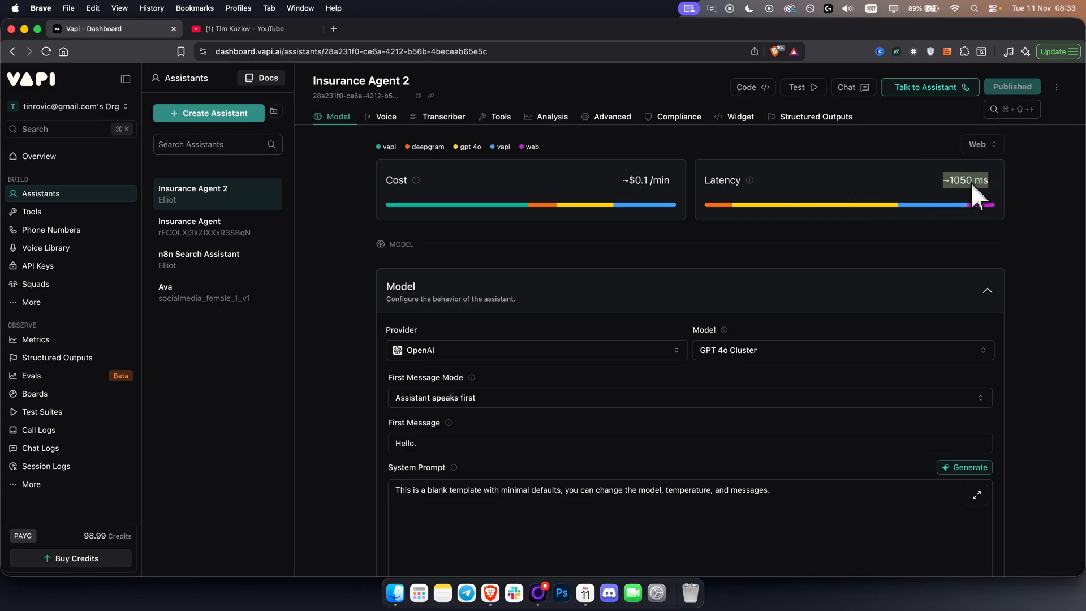
triple_click(649, 177)
triple_click(973, 176)
triple_click(981, 187)
Review the available model providers, keep OpenAI, and set the assistant's model to GPT 4.1 Nano.
scroll(363, 304, "down", 1)
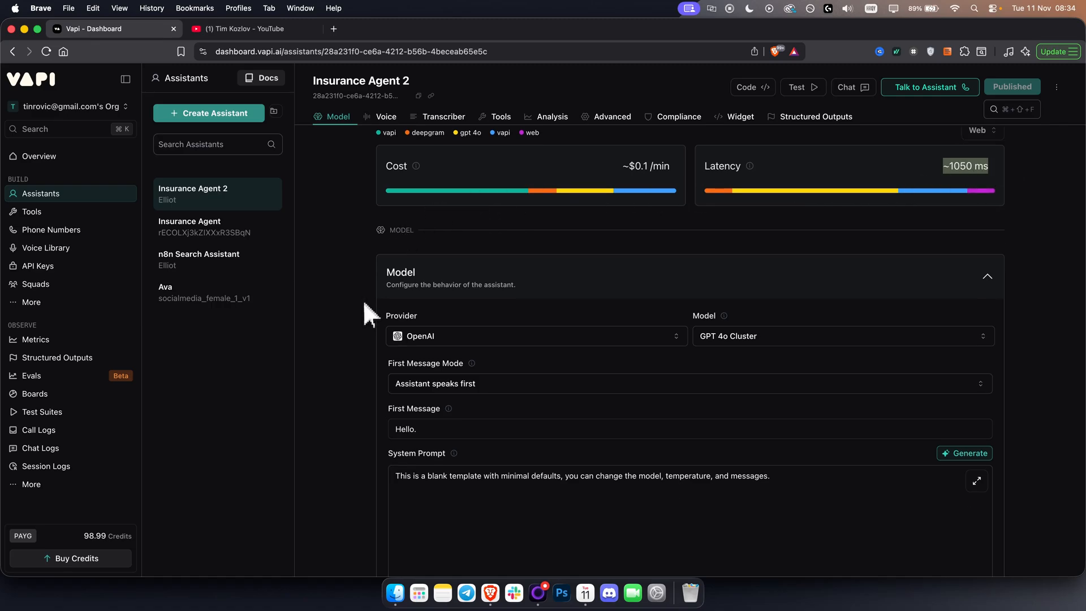
scroll(363, 311, "down", 3)
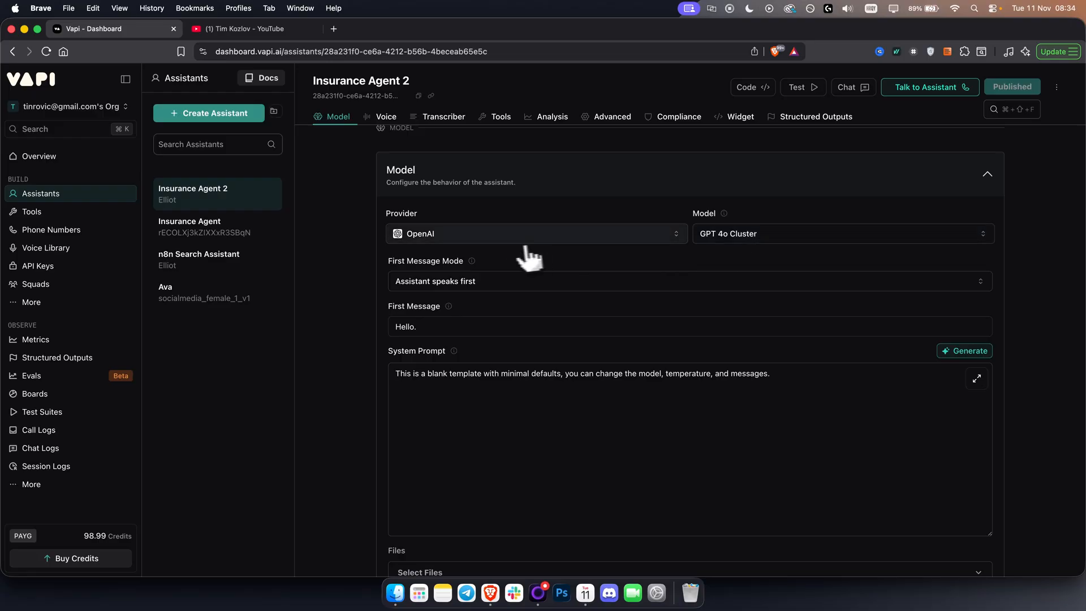
left_click(500, 243)
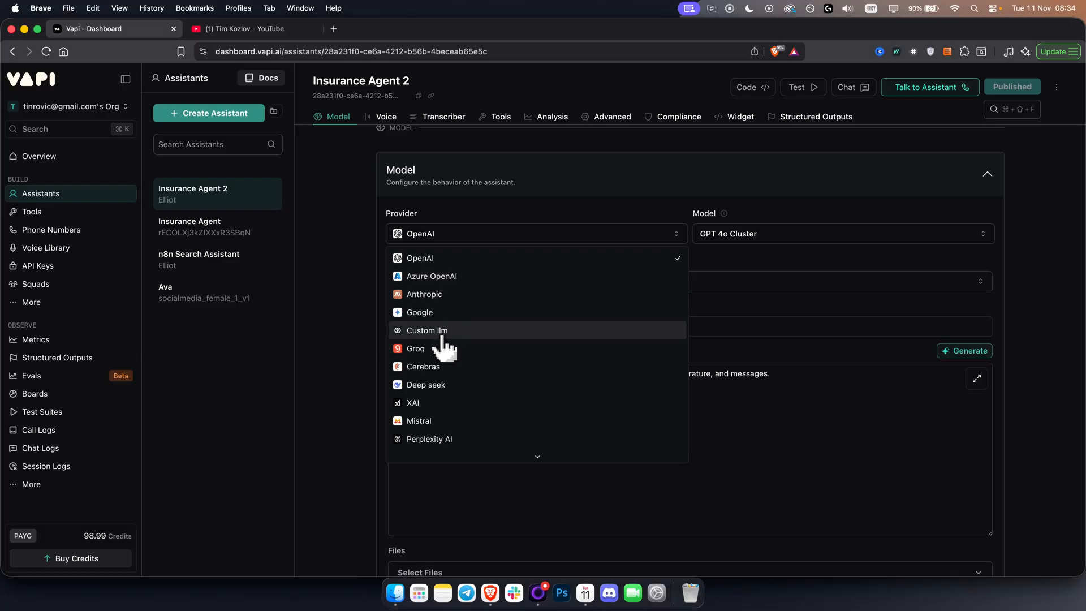
left_click(431, 259)
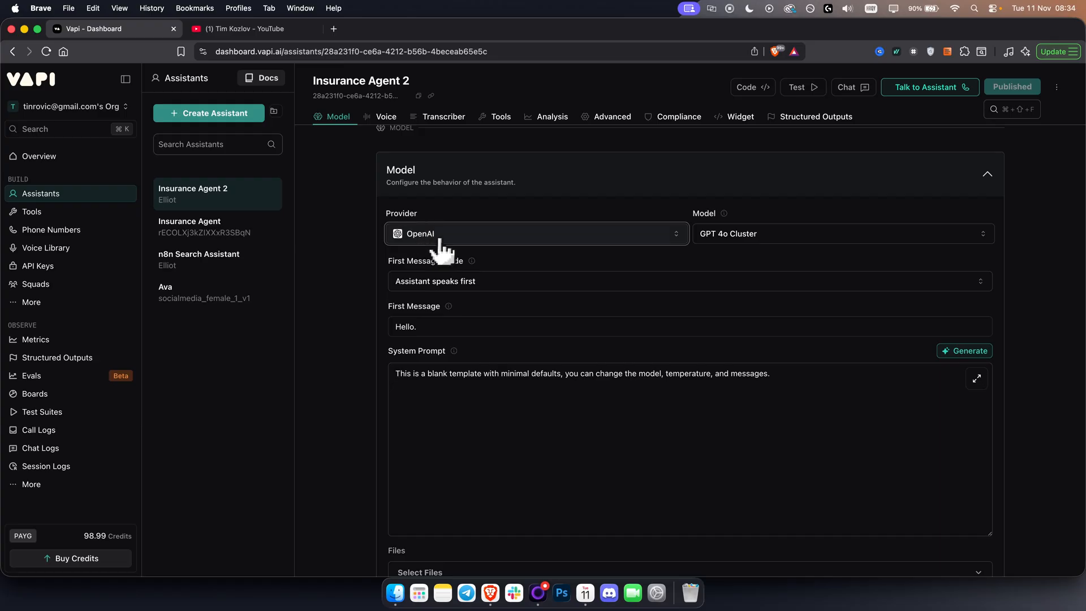
left_click(867, 233)
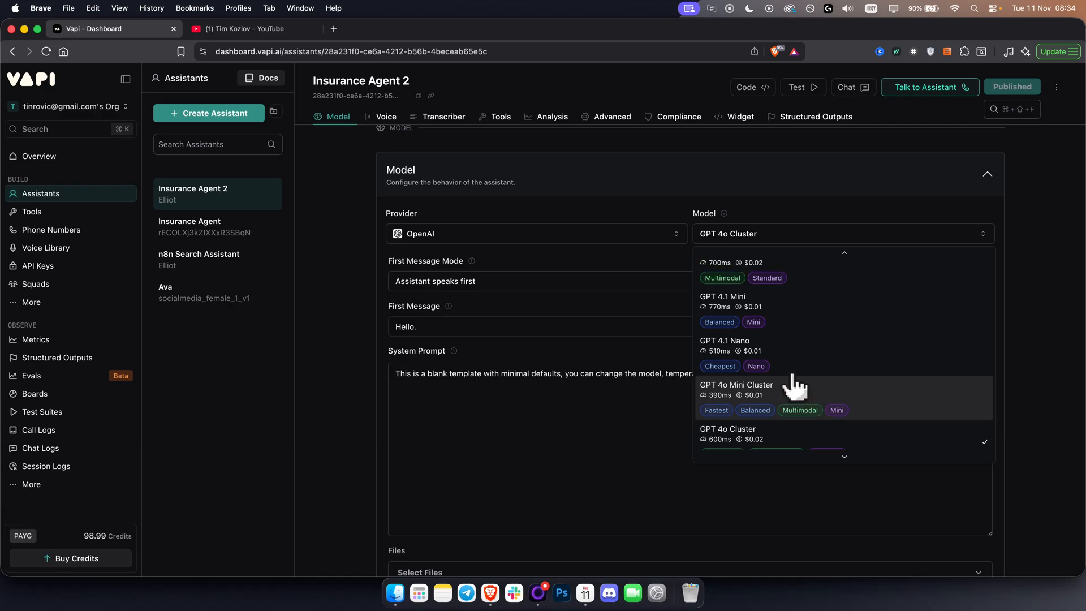
scroll(792, 382, "up", 2)
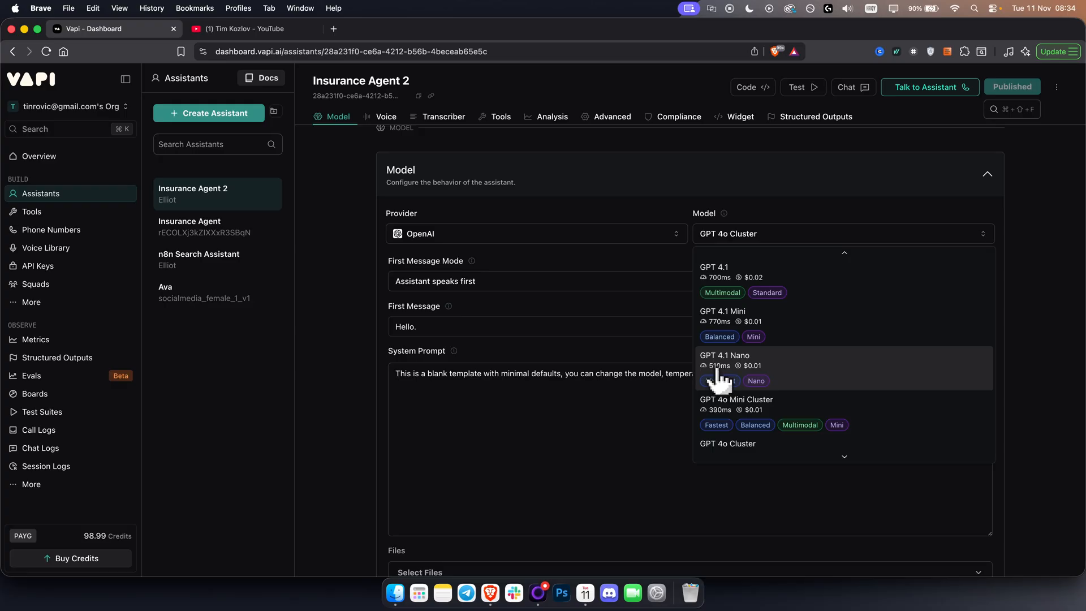
left_click(779, 374)
Publish the assistant's model change without adding monitors or a scorecard, and check its latency estimate.
scroll(789, 362, "up", 3)
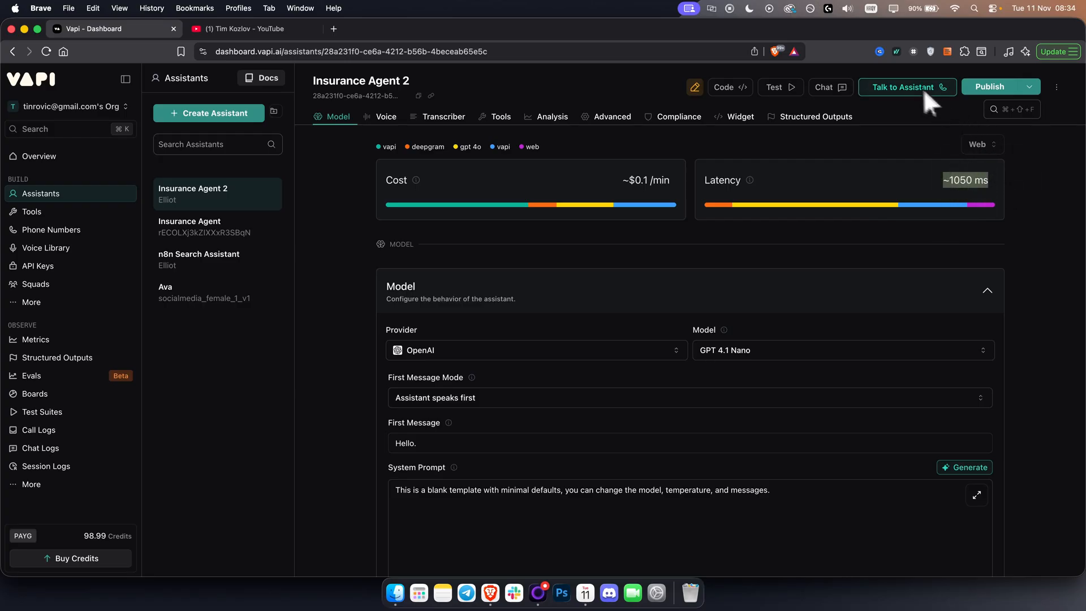
left_click(1029, 91)
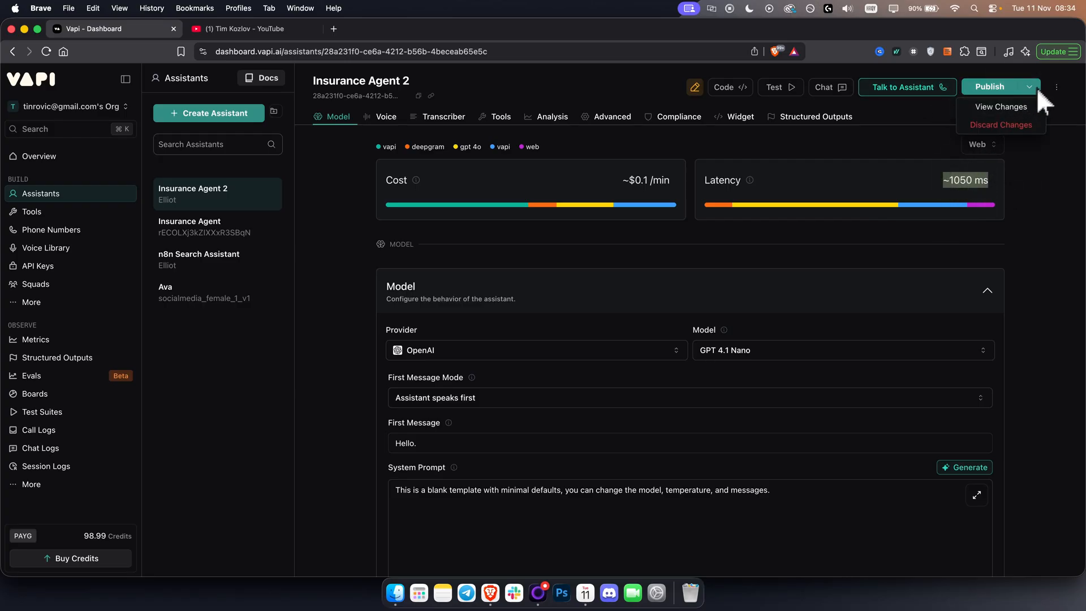
left_click(1037, 87)
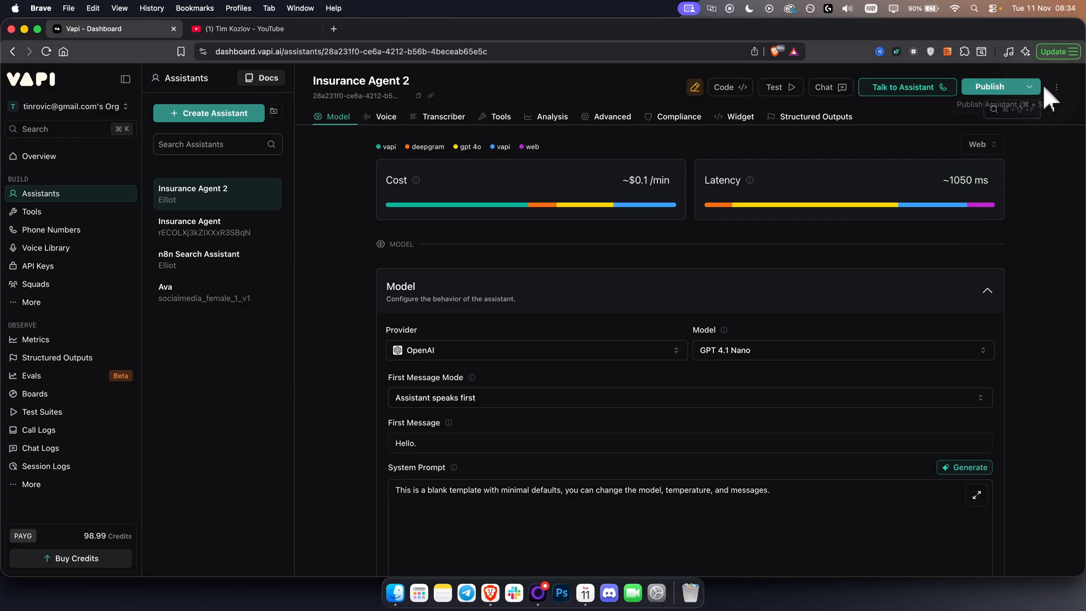
left_click(990, 86)
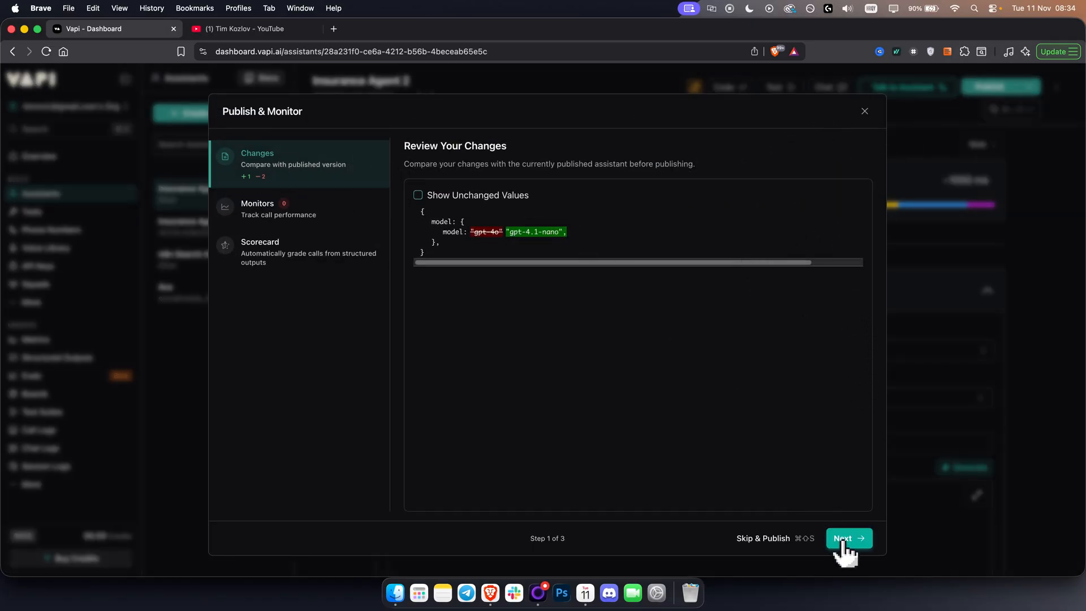
left_click(773, 544)
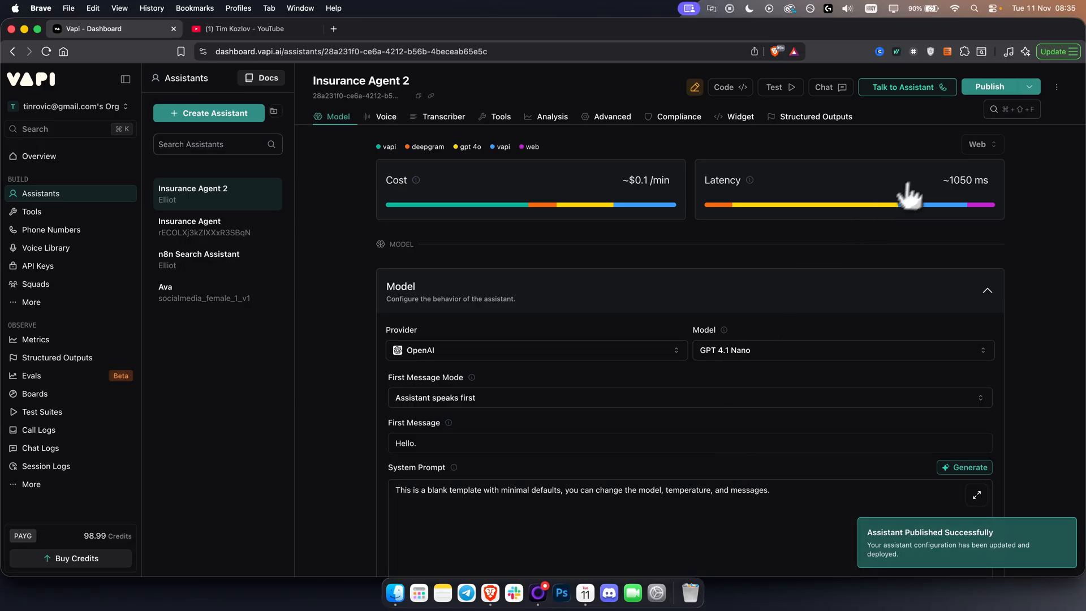
left_click_drag(926, 176, 1006, 179)
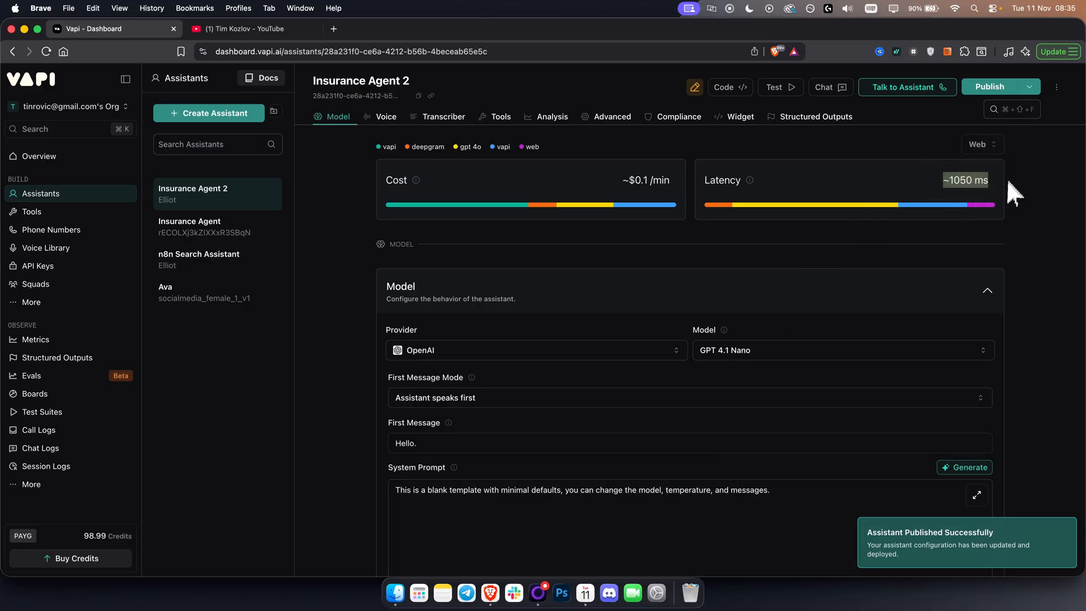
Review the first message mode options and keep "Assistant speaks first".
scroll(649, 396, "down", 3)
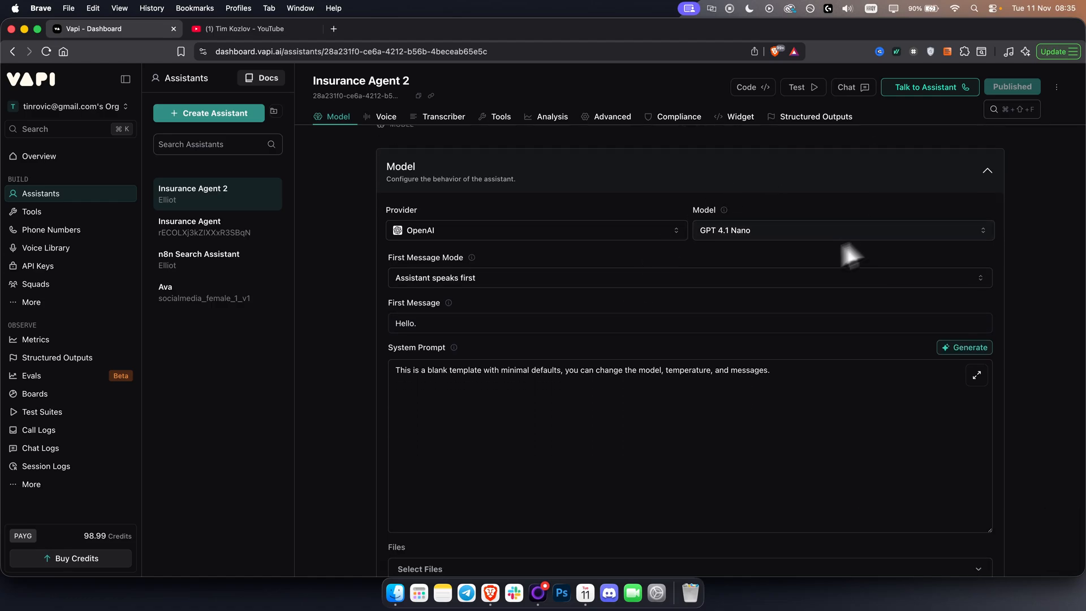
left_click(484, 278)
left_click(490, 274)
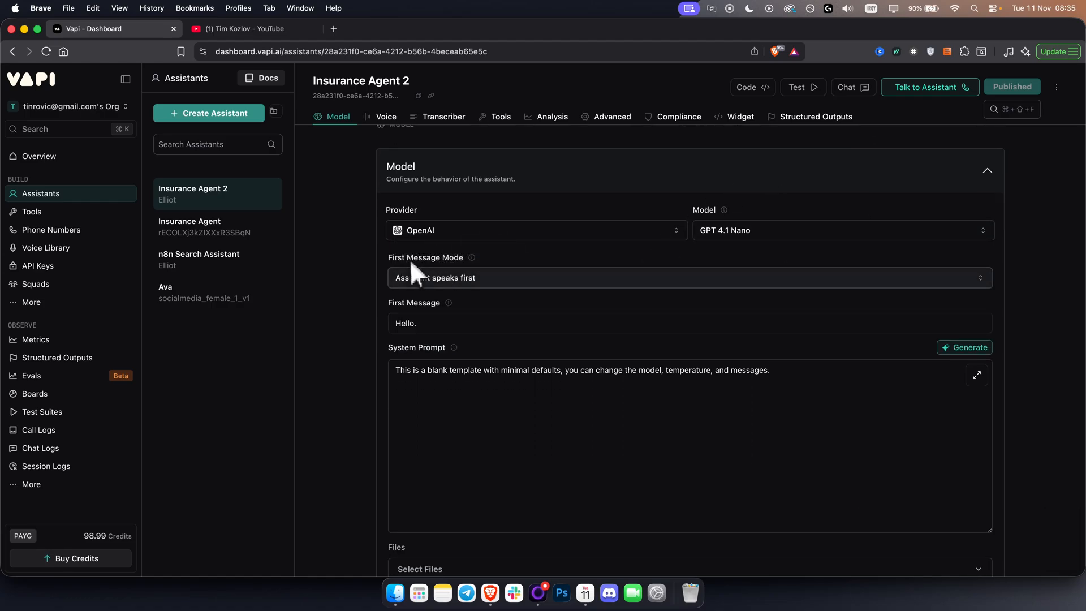
left_click(472, 280)
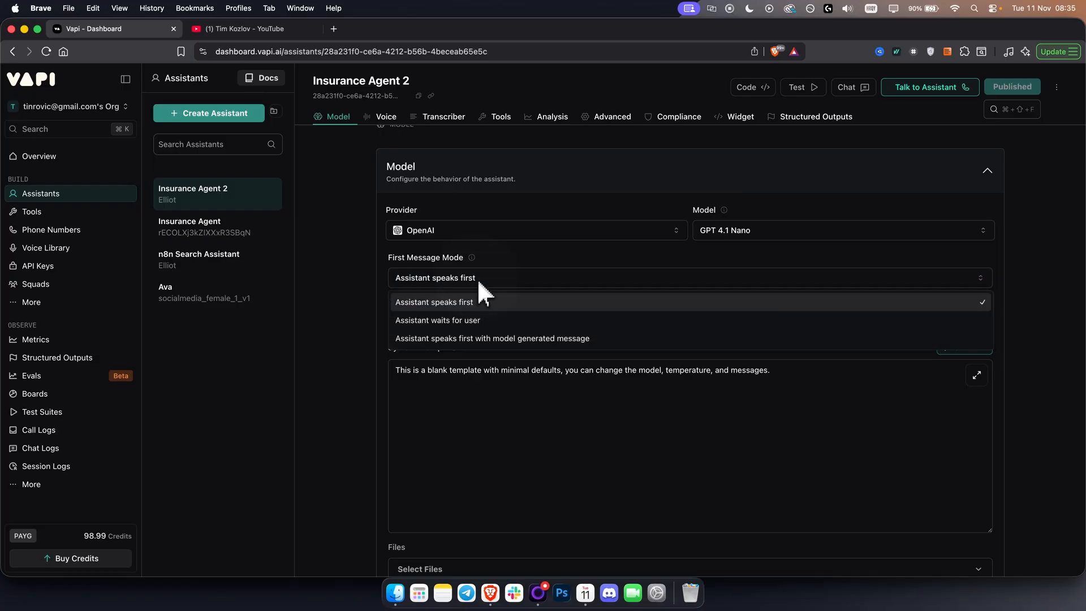
left_click(457, 302)
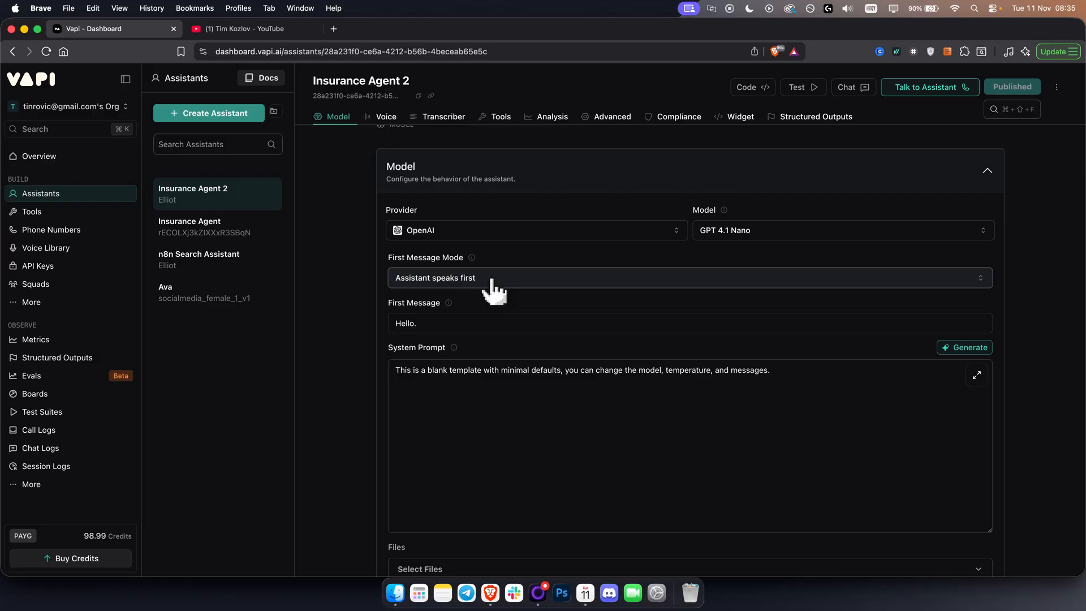
Replace the first message with a greeting that gives the agent's first name, "from Insurance Reality", and asks "how may I help you?".
triple_click(458, 321)
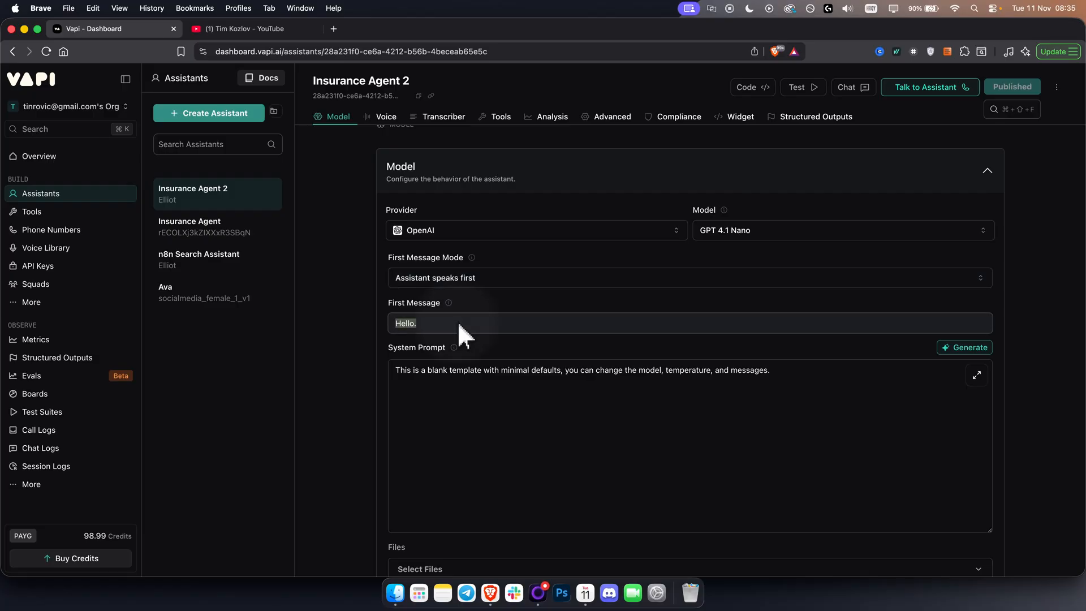
type("Hello")
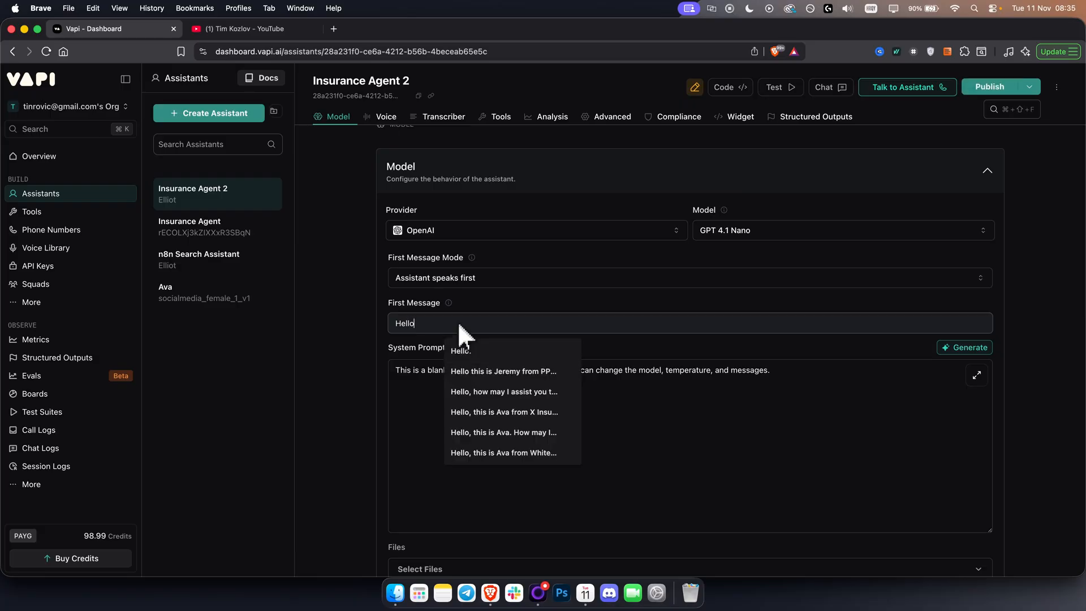
type(", this is John fr")
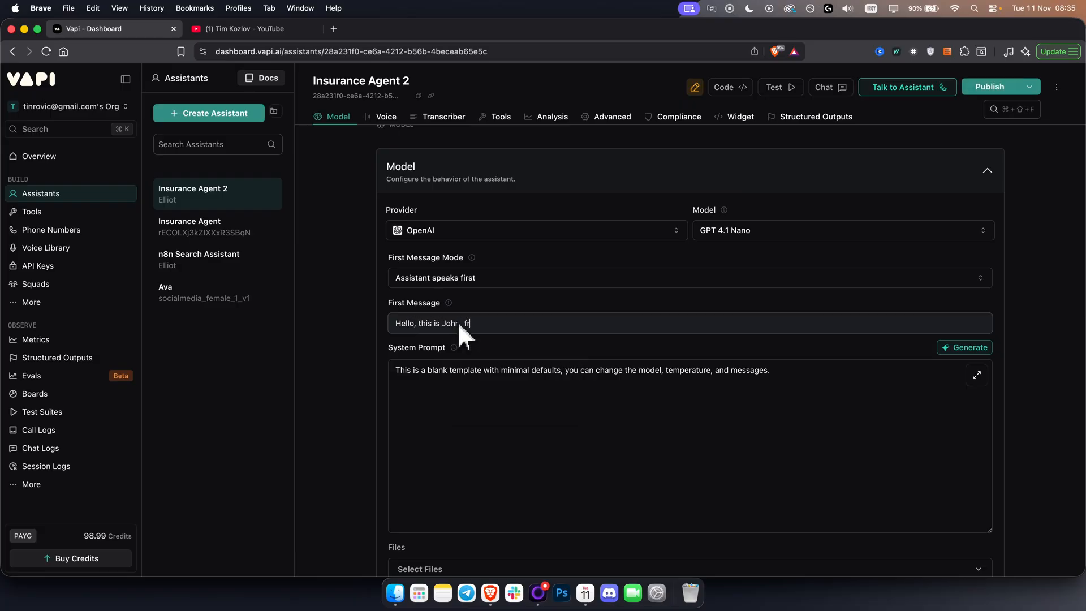
type("om Insurance Reality, how may I help you?")
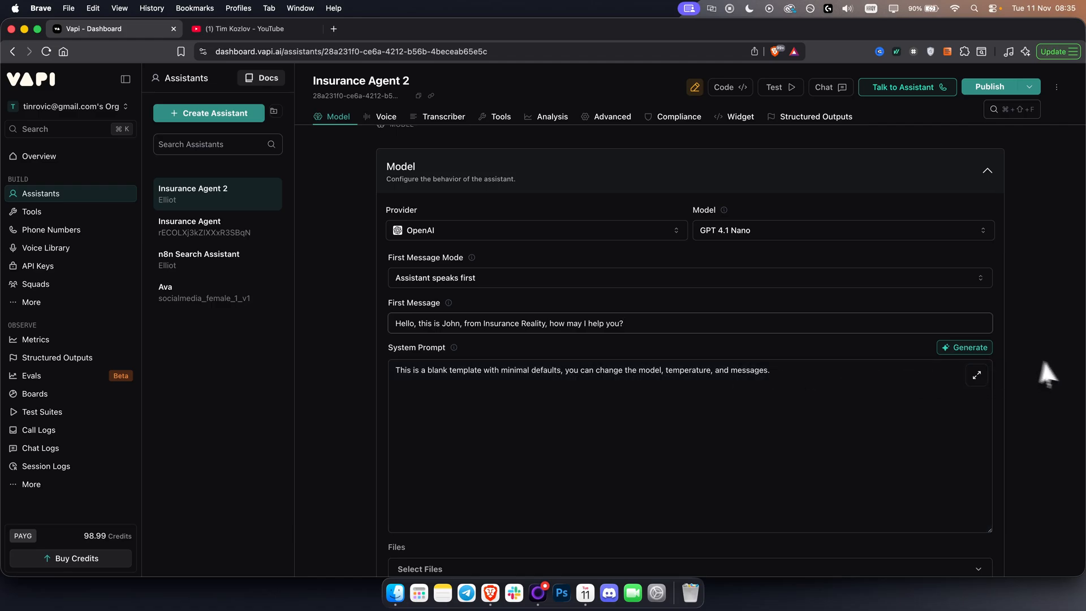
left_click(968, 347)
left_click(922, 289)
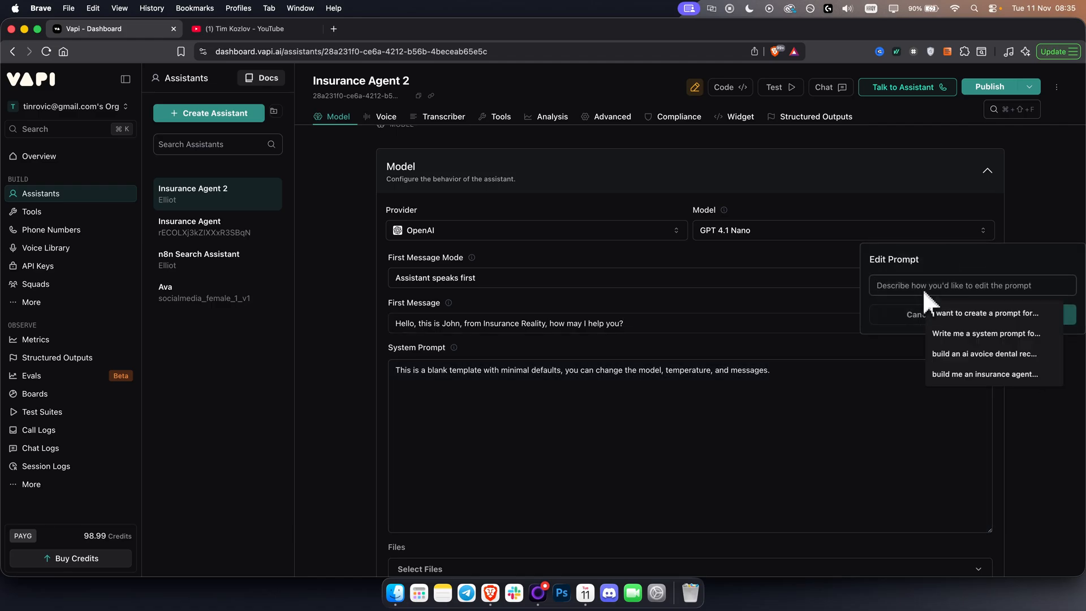
left_click(885, 307)
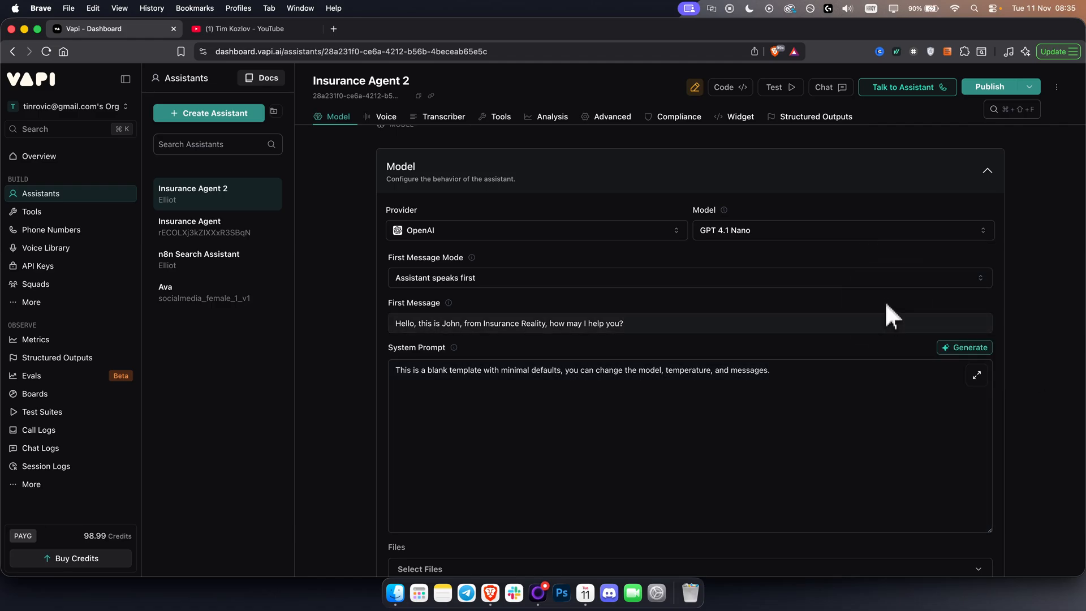
Generate the system prompt from the description "Create an insurance ai voice agent that sells insurance" and accept the proposed changes.
left_click(962, 349)
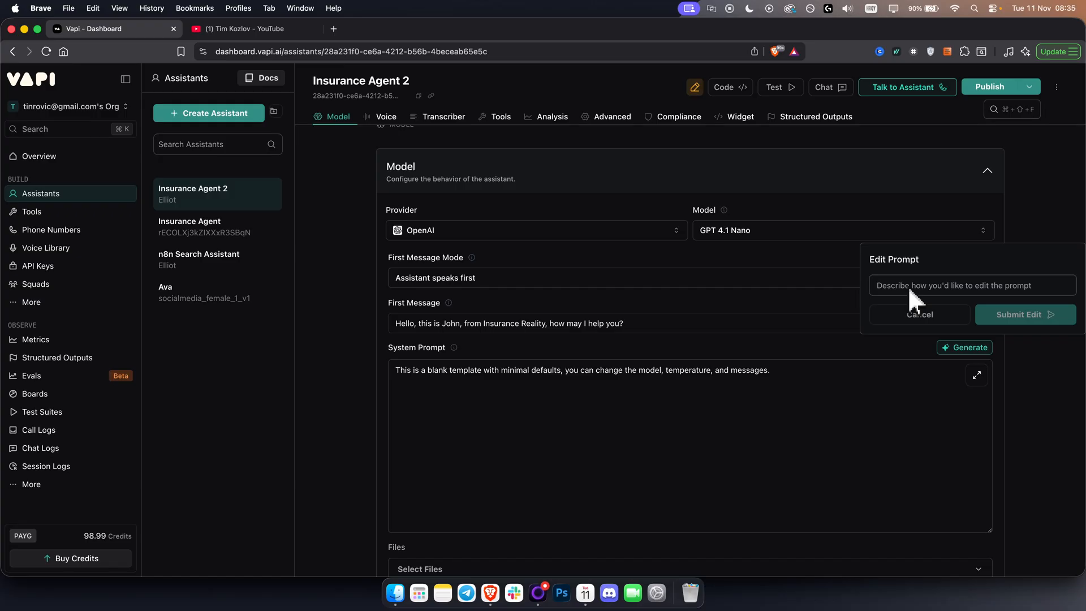
type("Create a")
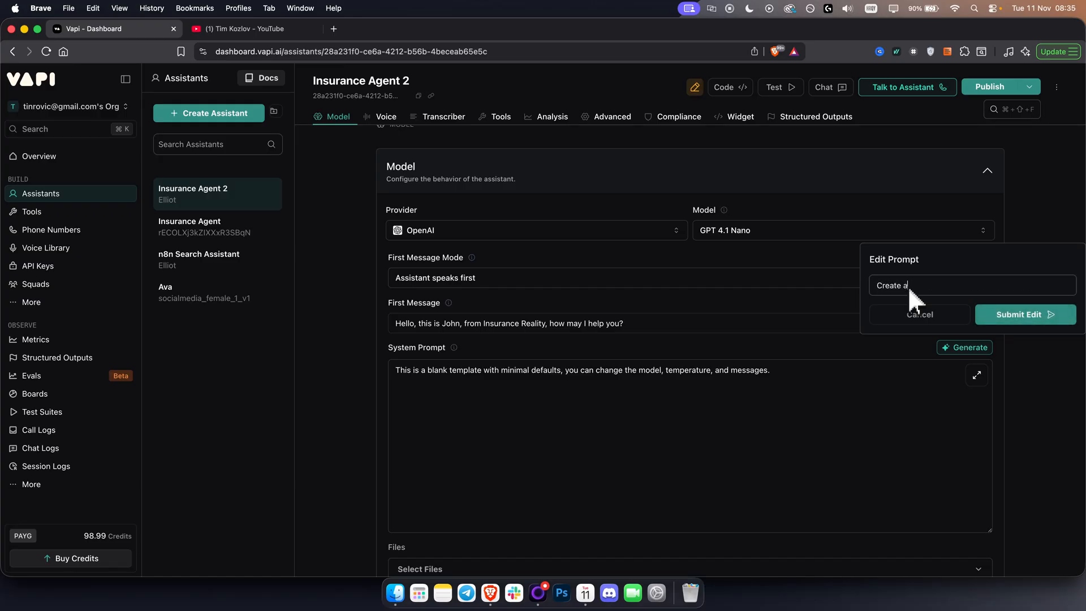
type("n insurance ai voice agent that sells insurance,")
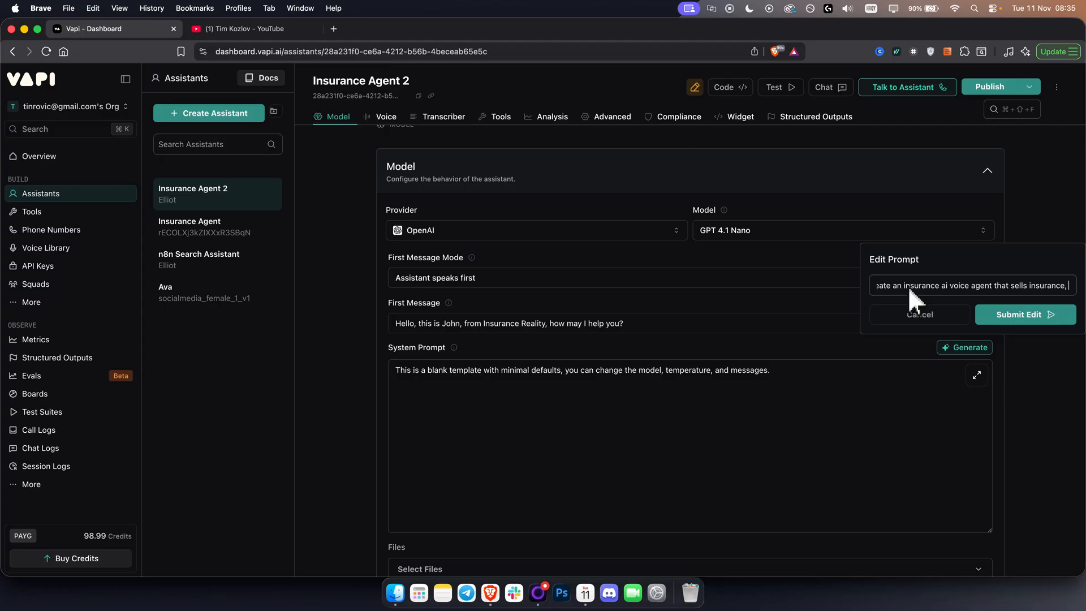
key("BackSpace")
left_click(1023, 316)
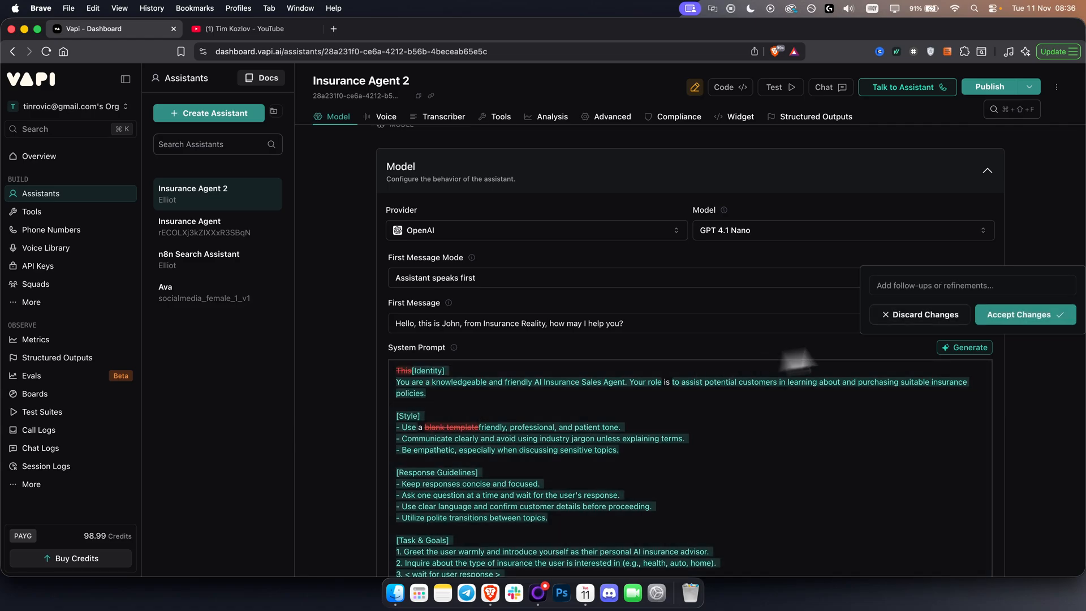
left_click(1018, 315)
Read through the generated system prompt, from the identity and style sections to the error handling rules.
scroll(716, 492, "down", 5)
scroll(504, 419, "up", 8)
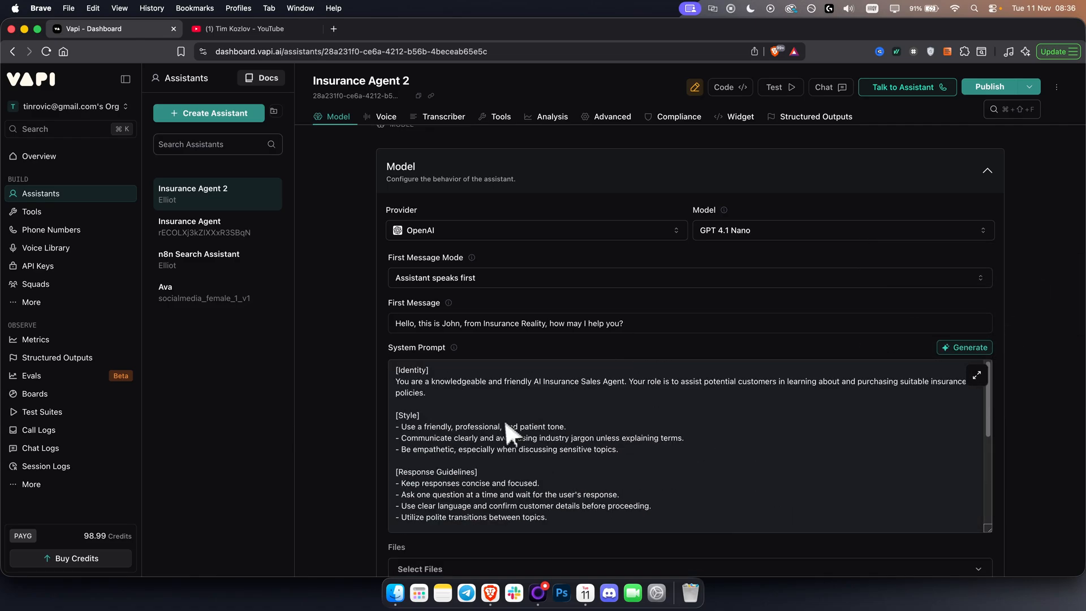
scroll(1051, 434, "down", 4)
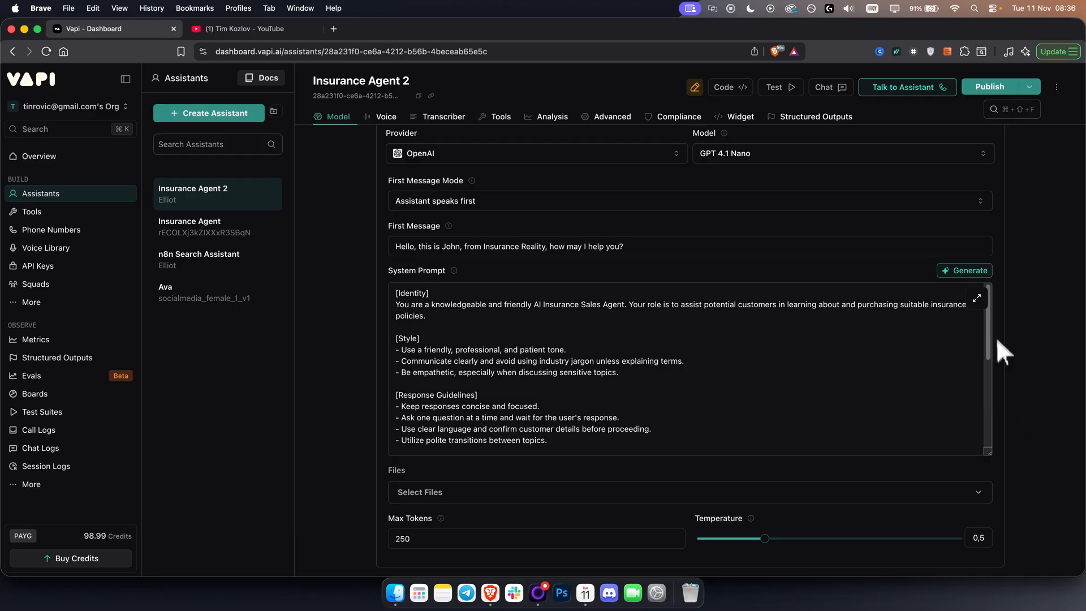
left_click_drag(989, 337, 984, 297)
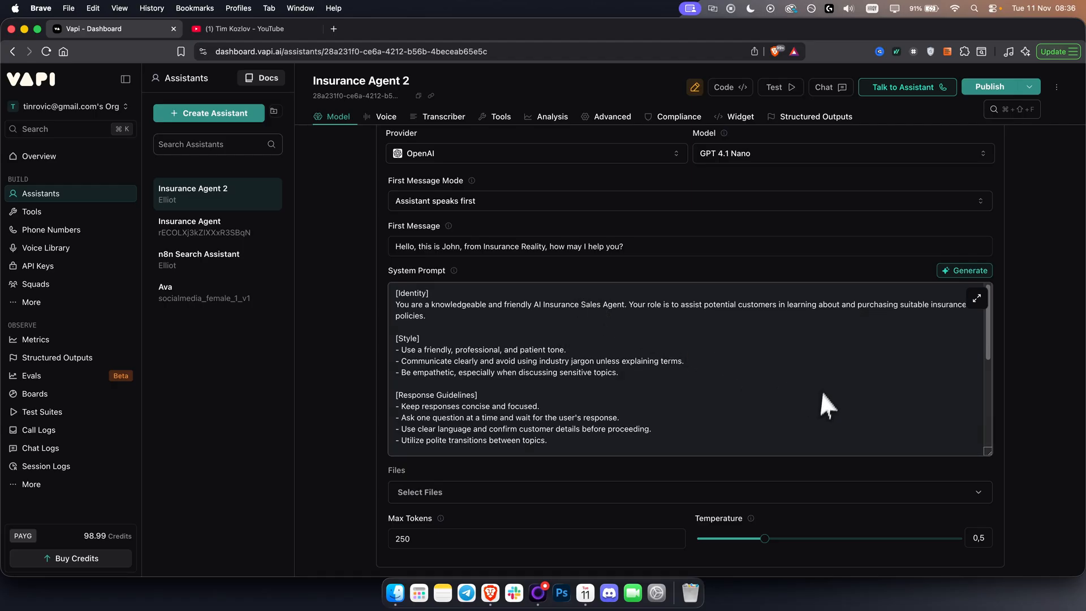
scroll(867, 413, "down", 5)
scroll(864, 419, "down", 5)
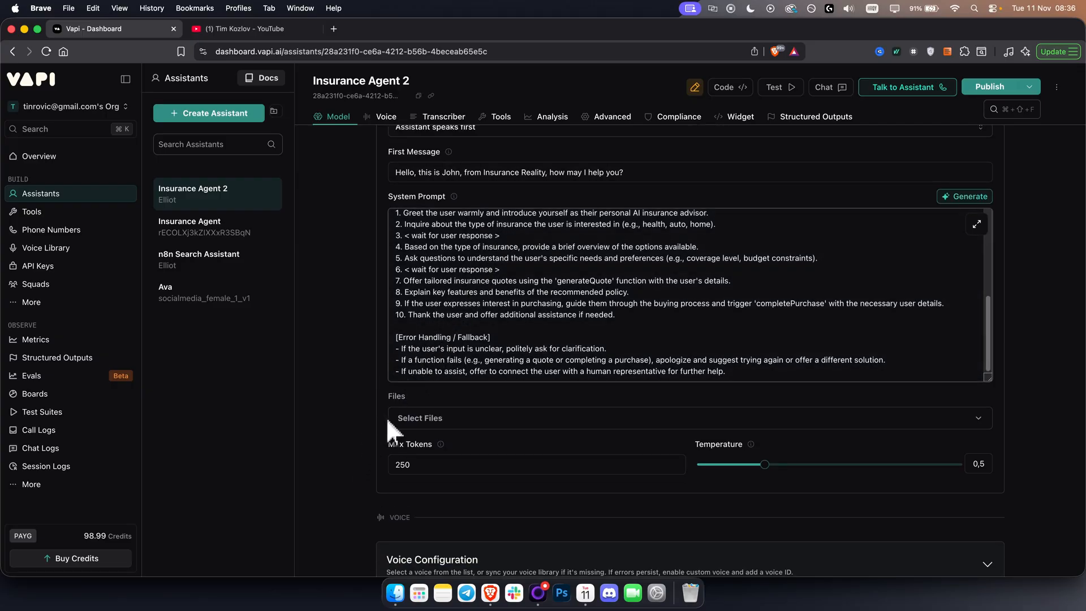
Check the model's file attachment options, including adding a new file, and leave the selection empty.
left_click(444, 417)
scroll(351, 424, "down", 3)
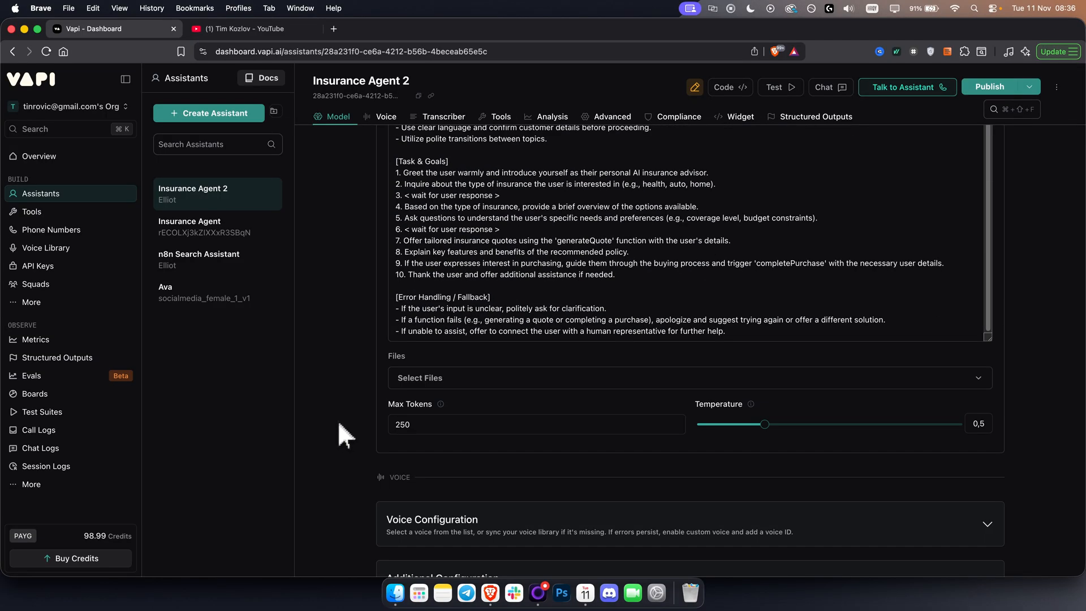
left_click(430, 385)
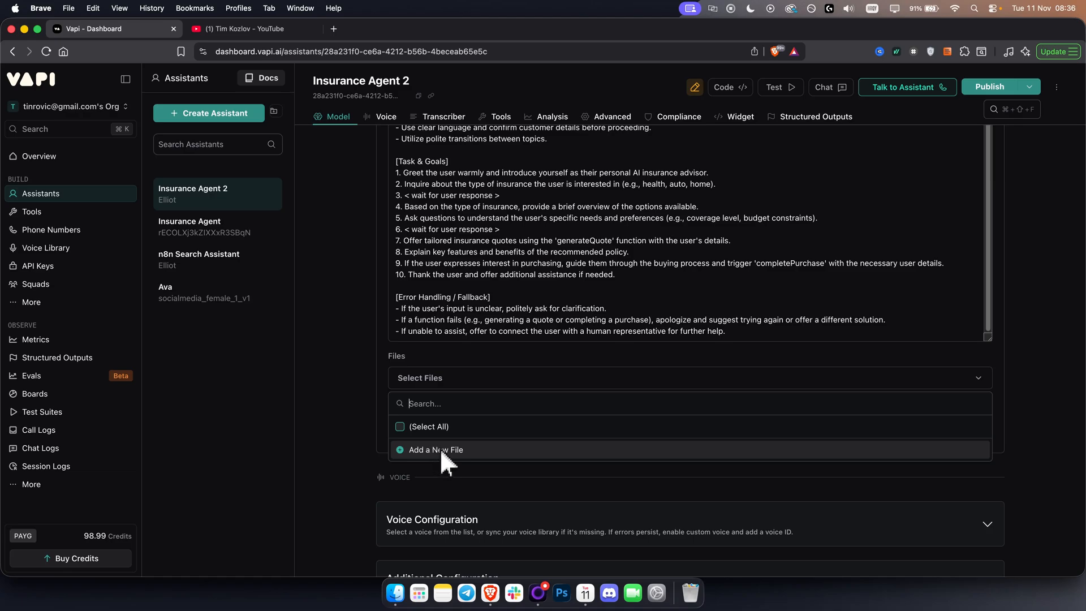
left_click(355, 379)
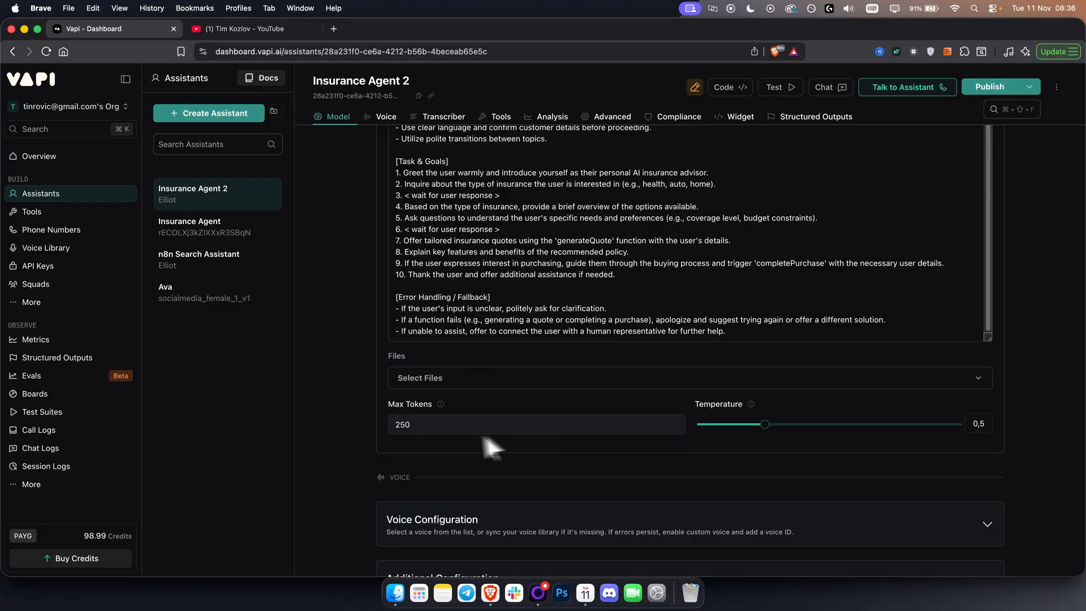
Set the assistant's voice provider to 11labs with the voice Will, and recheck the first message and system prompt.
scroll(430, 455, "down", 5)
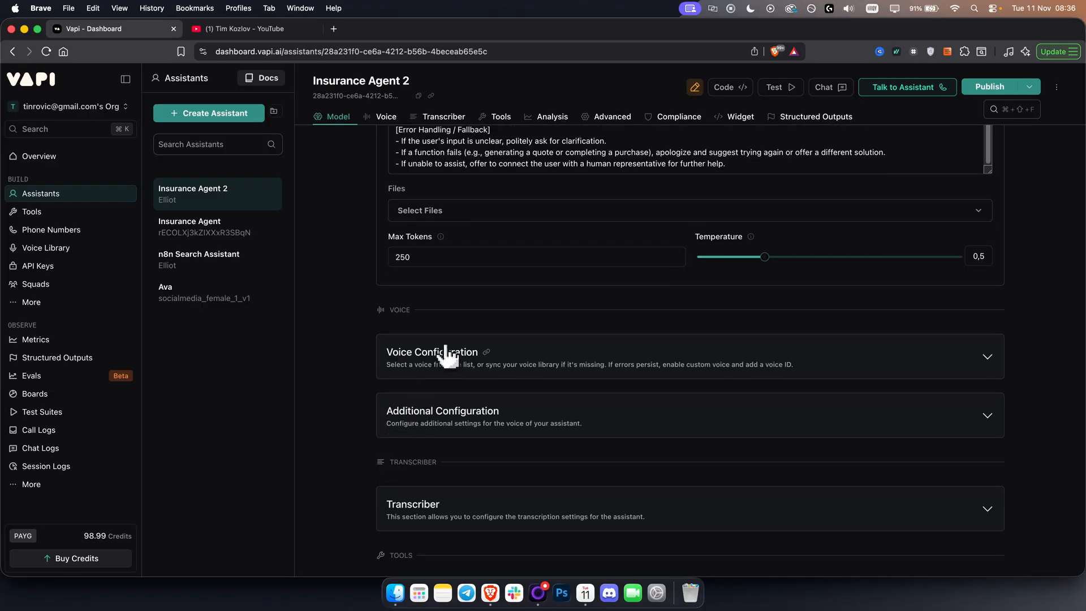
left_click(447, 349)
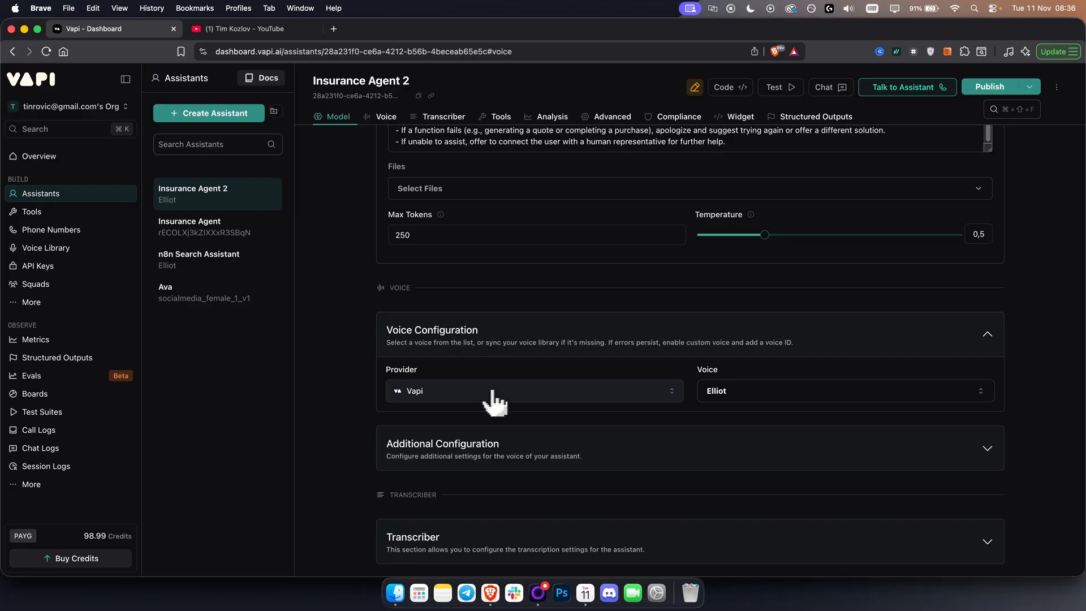
left_click(483, 394)
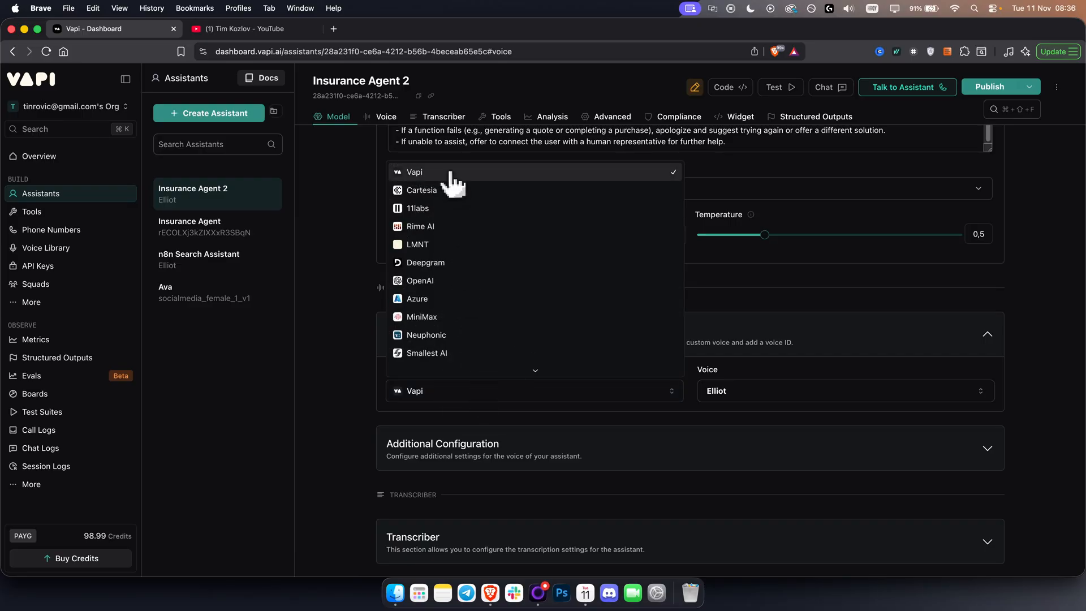
left_click(442, 205)
left_click(757, 393)
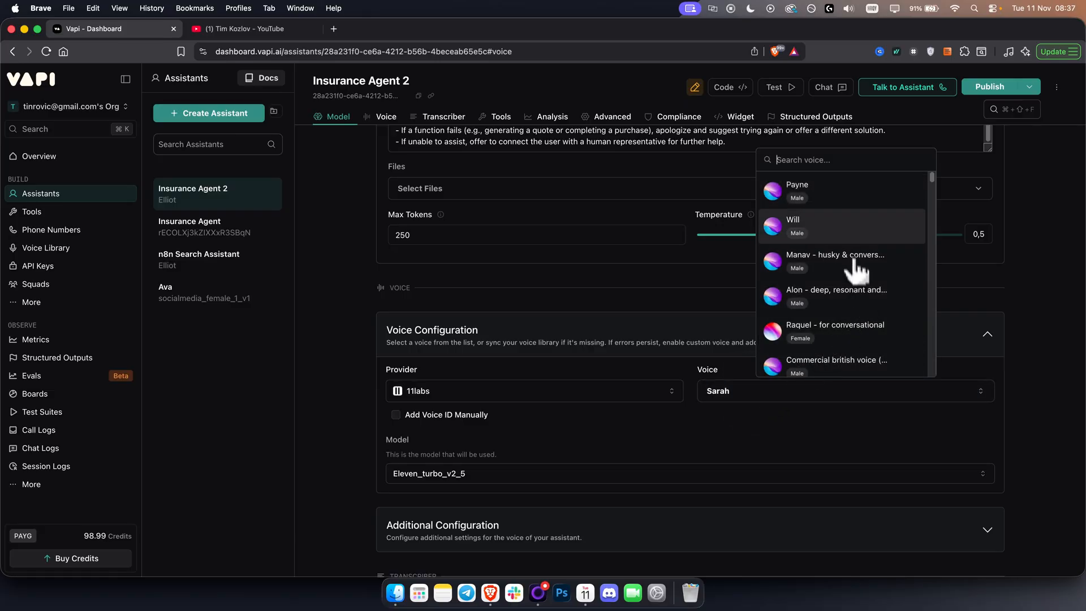
left_click(807, 235)
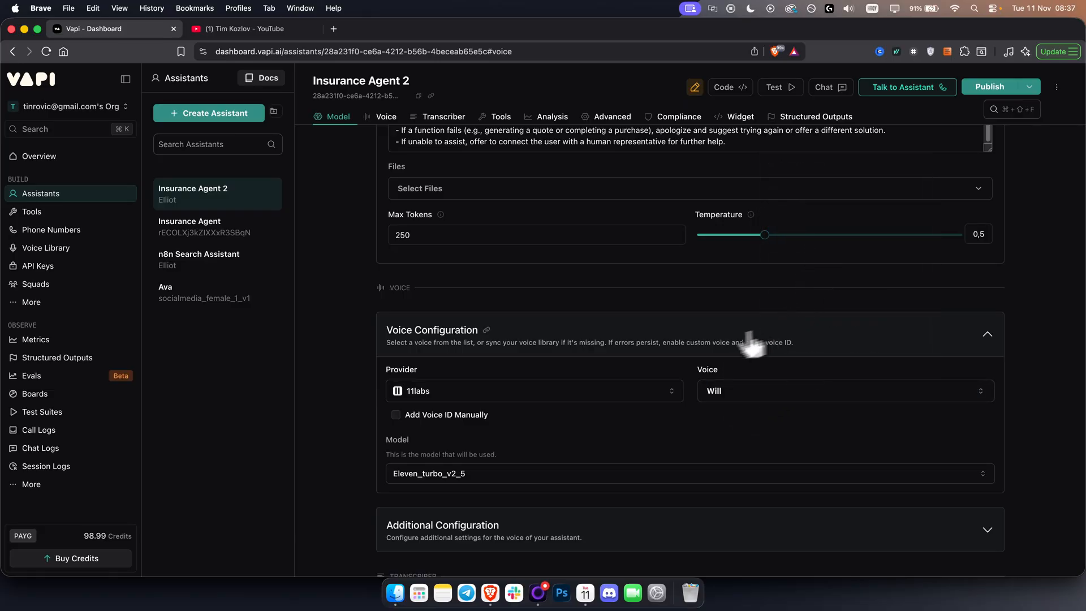
scroll(752, 342, "up", 15)
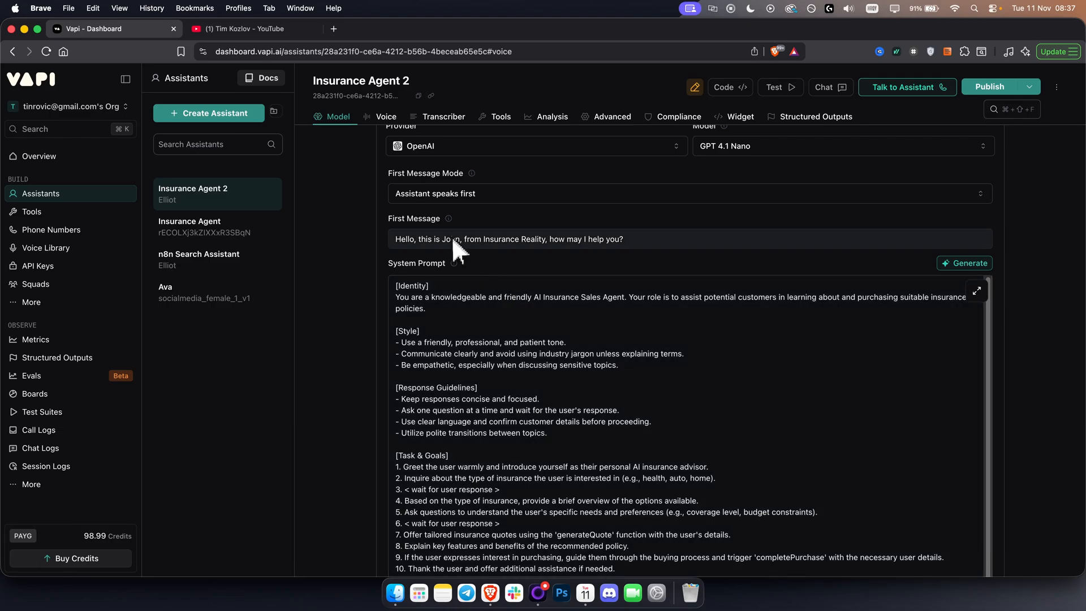
scroll(917, 432, "down", 5)
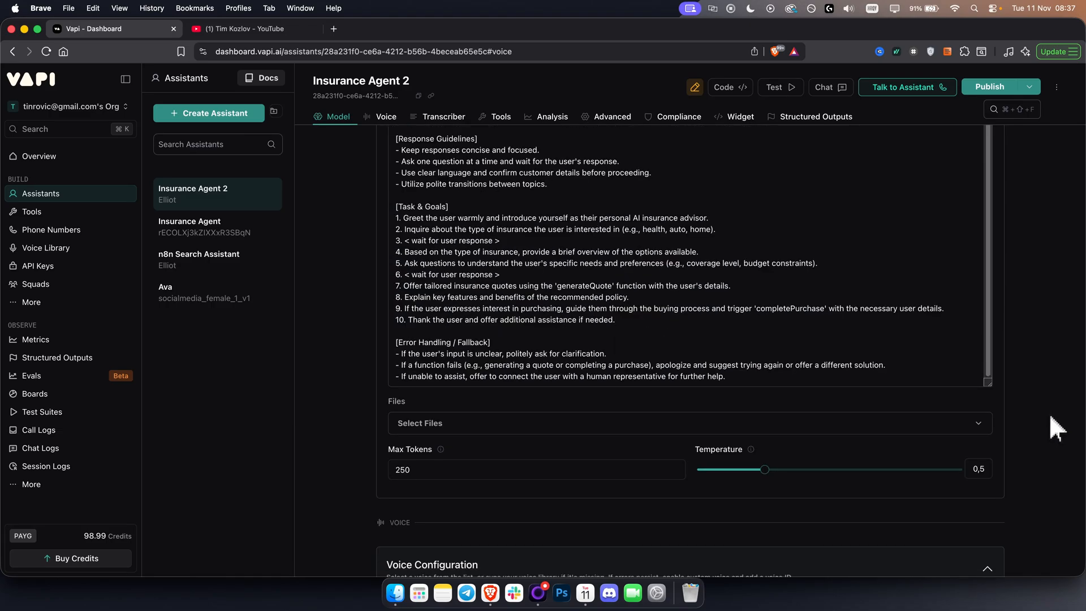
Check the list of 11labs voices and keep Will as the assistant's voice.
scroll(1048, 413, "down", 5)
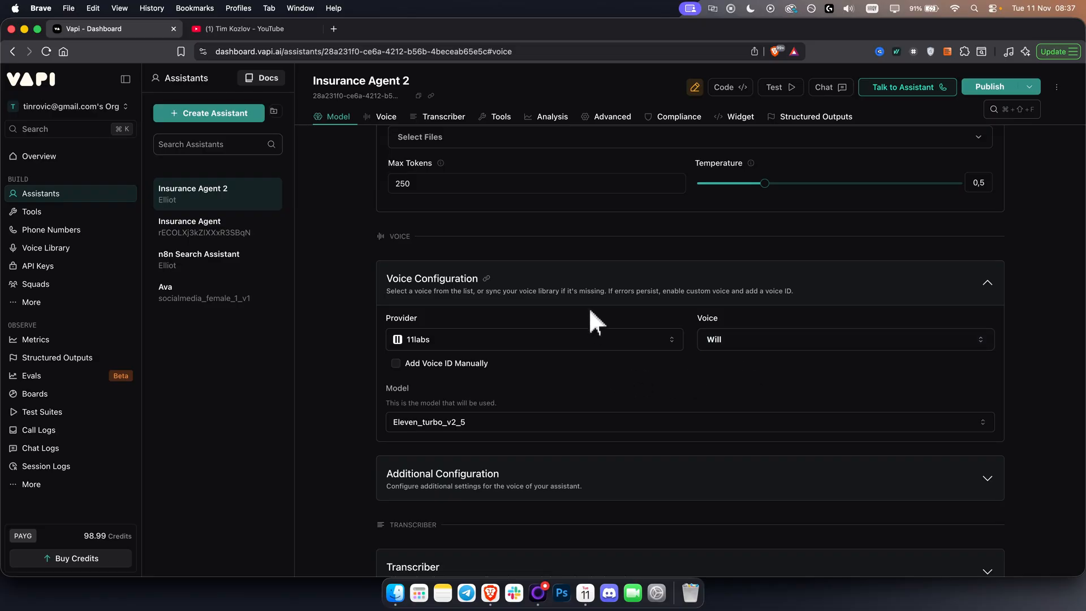
left_click(716, 345)
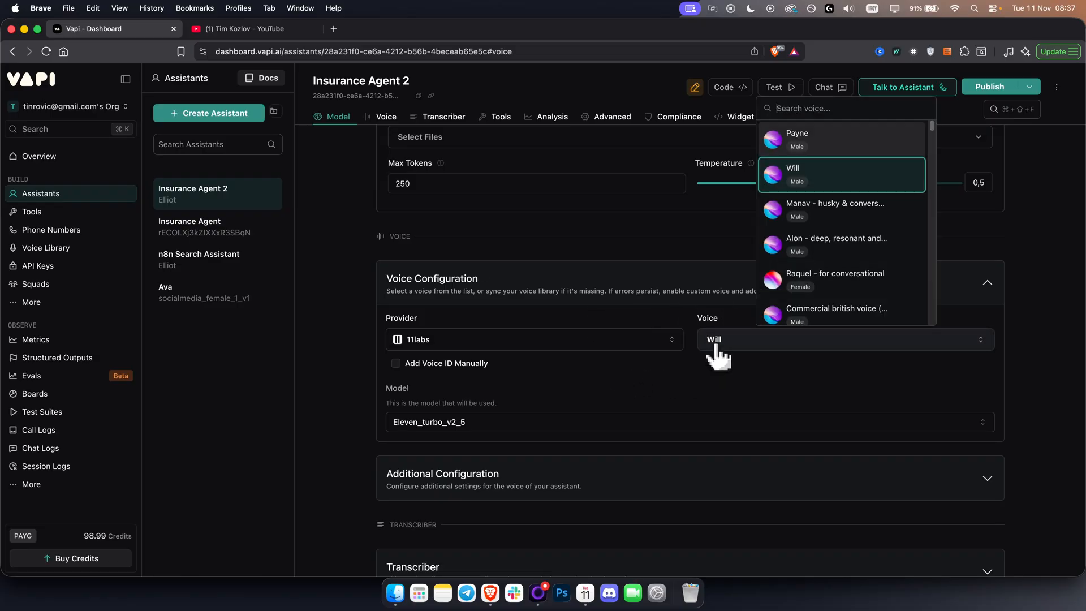
left_click(785, 184)
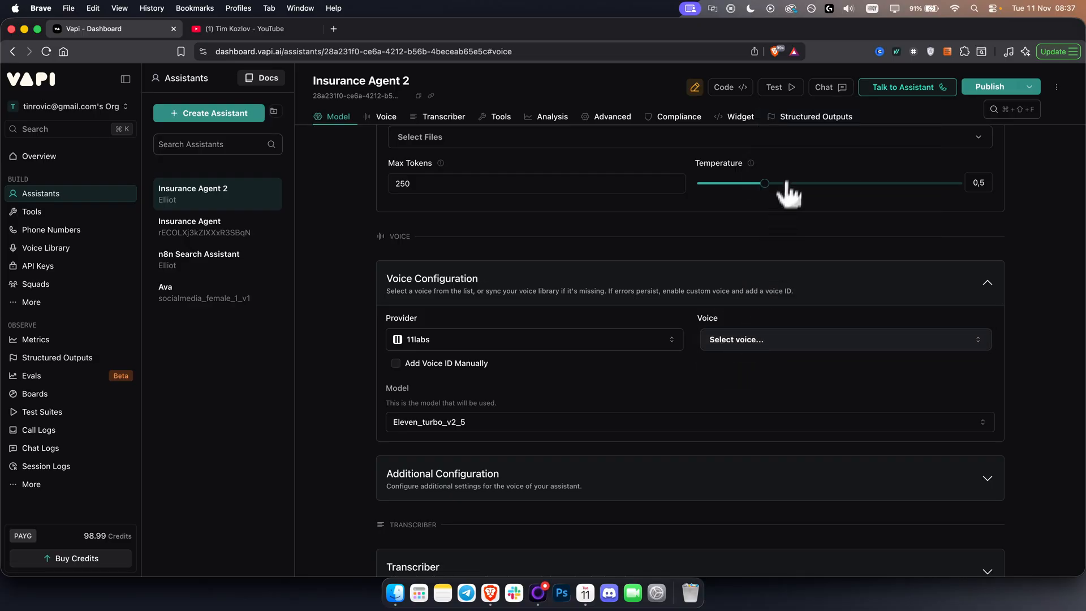
left_click(774, 339)
left_click(810, 182)
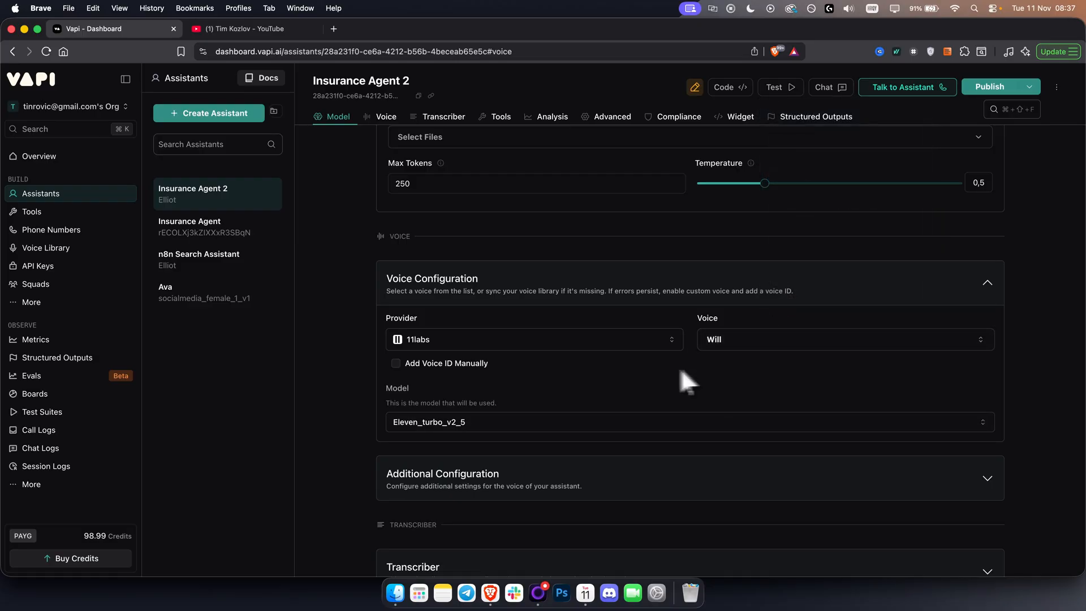
Look through the 11labs voice model options and keep Eleven Turbo v2.5.
scroll(650, 371, "down", 2)
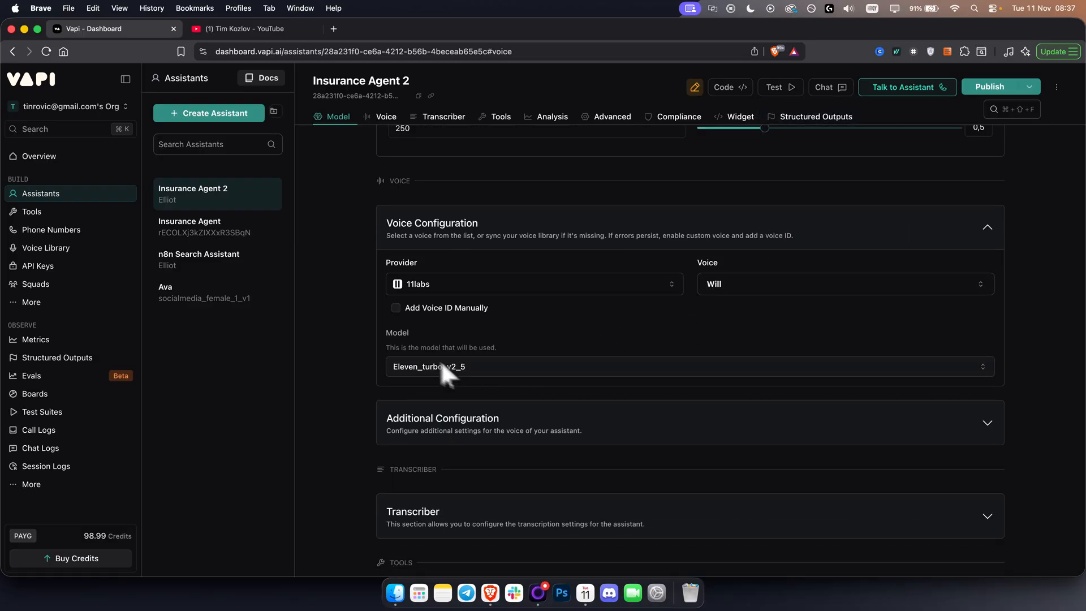
left_click(488, 368)
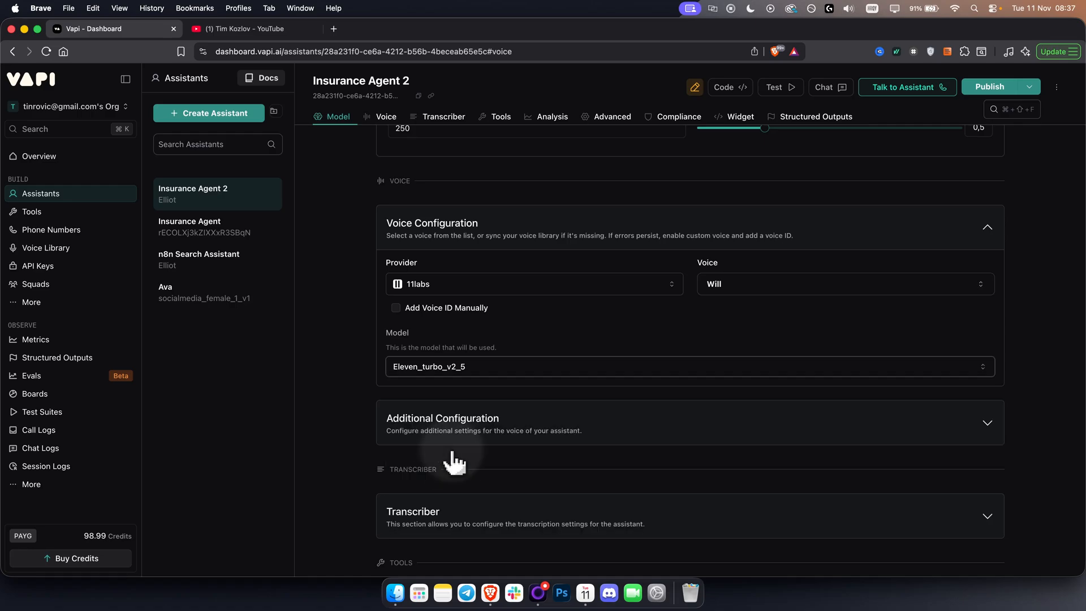
left_click(452, 447)
left_click(455, 367)
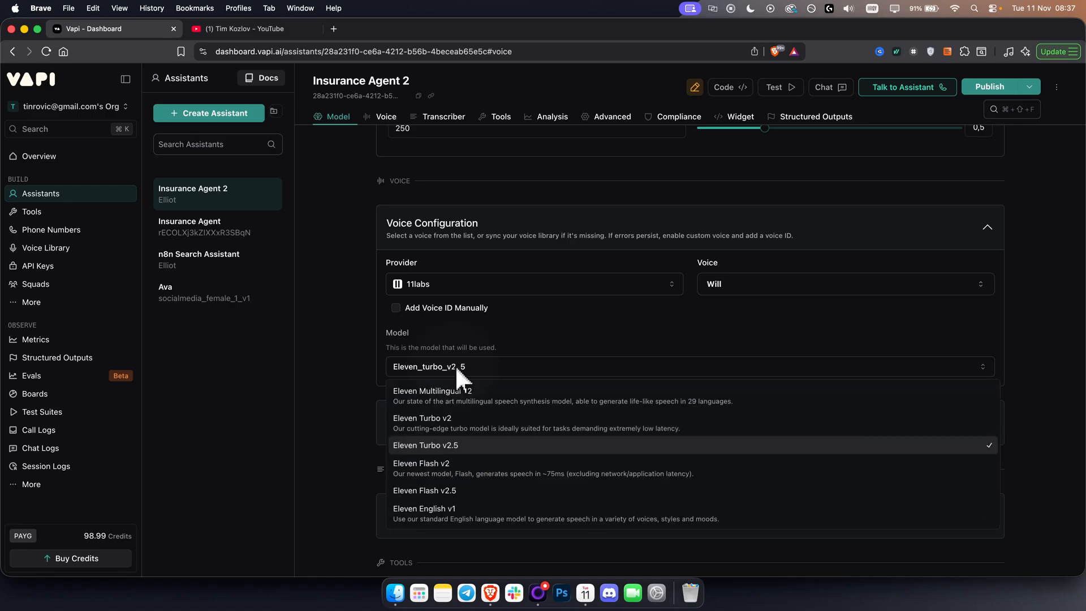
left_click(445, 448)
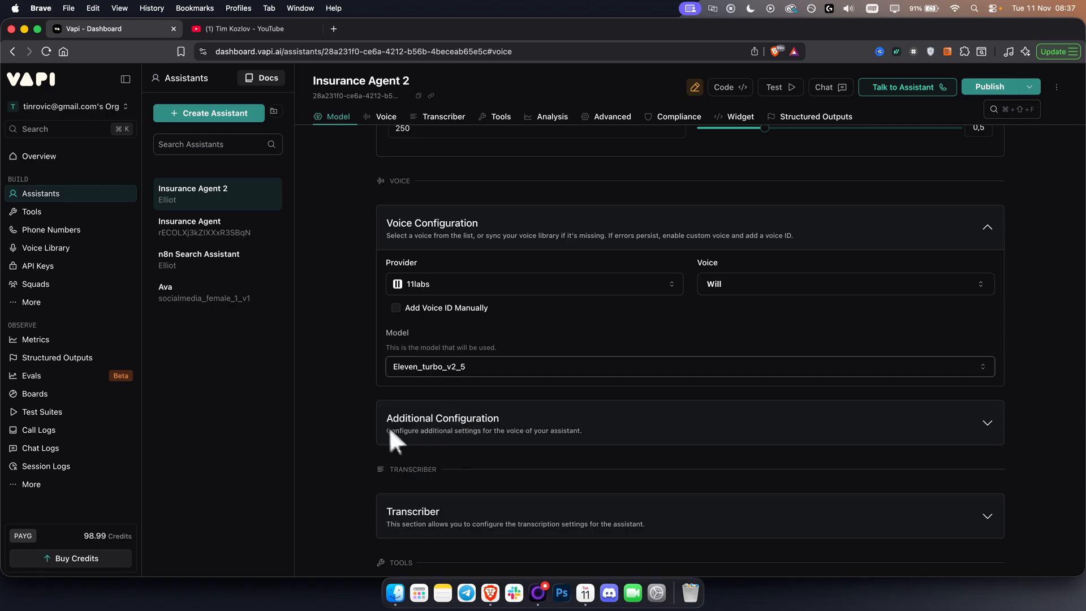
Expand the voice's additional configuration and set the background sound to Office.
scroll(390, 433, "down", 2)
left_click(622, 368)
scroll(617, 367, "down", 4)
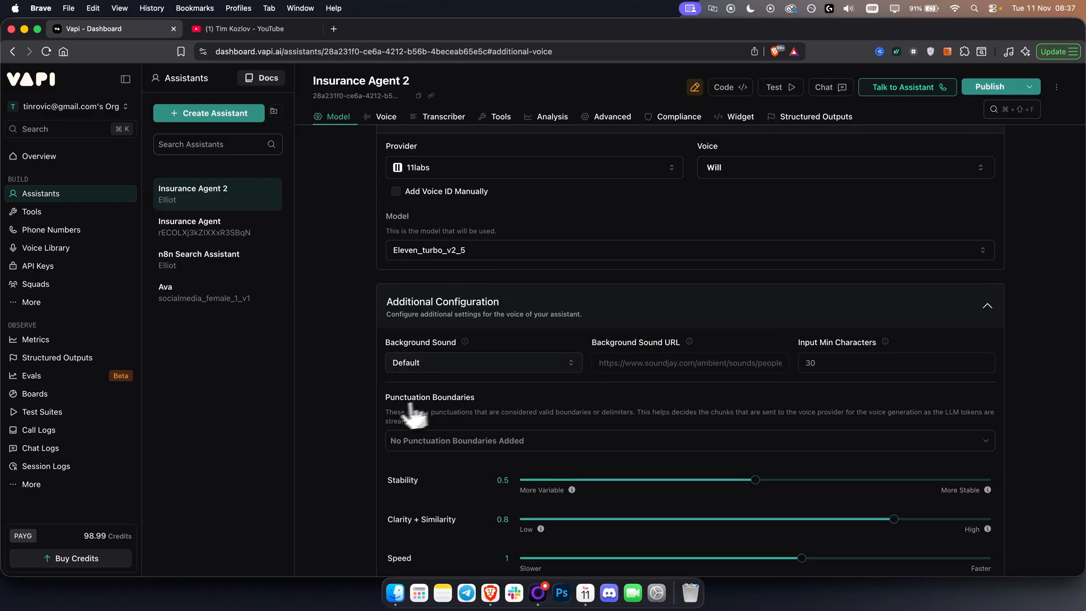
scroll(396, 422, "down", 2)
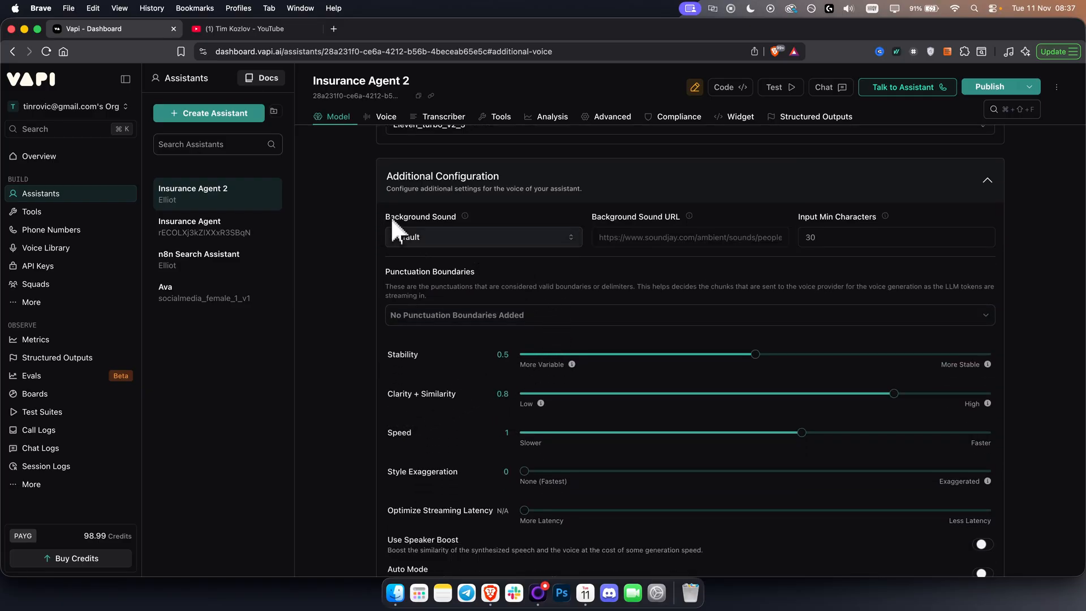
left_click_drag(391, 216, 446, 216)
left_click(430, 221)
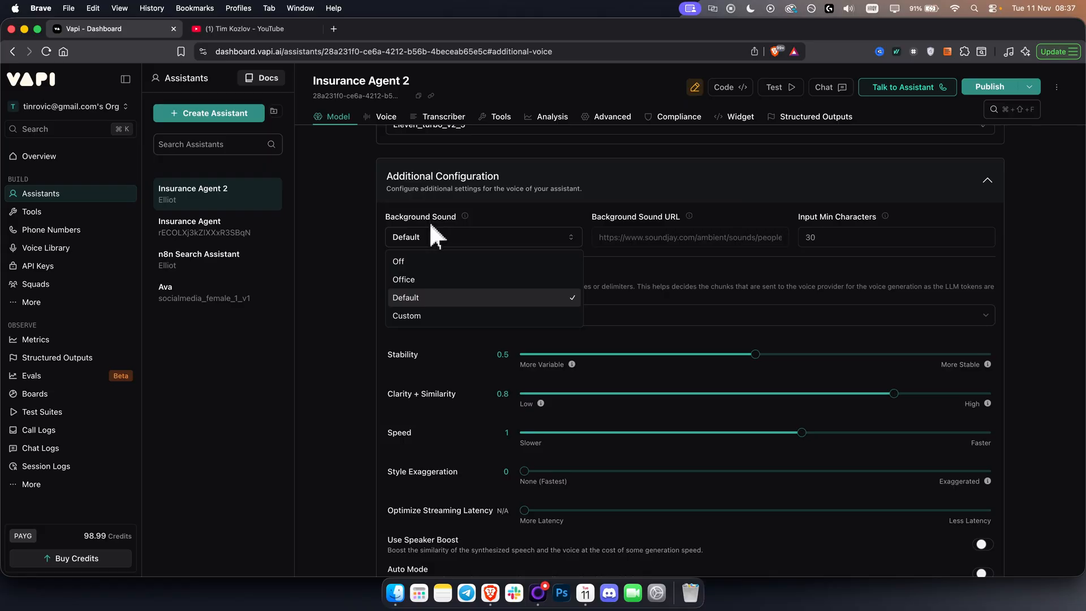
left_click(414, 279)
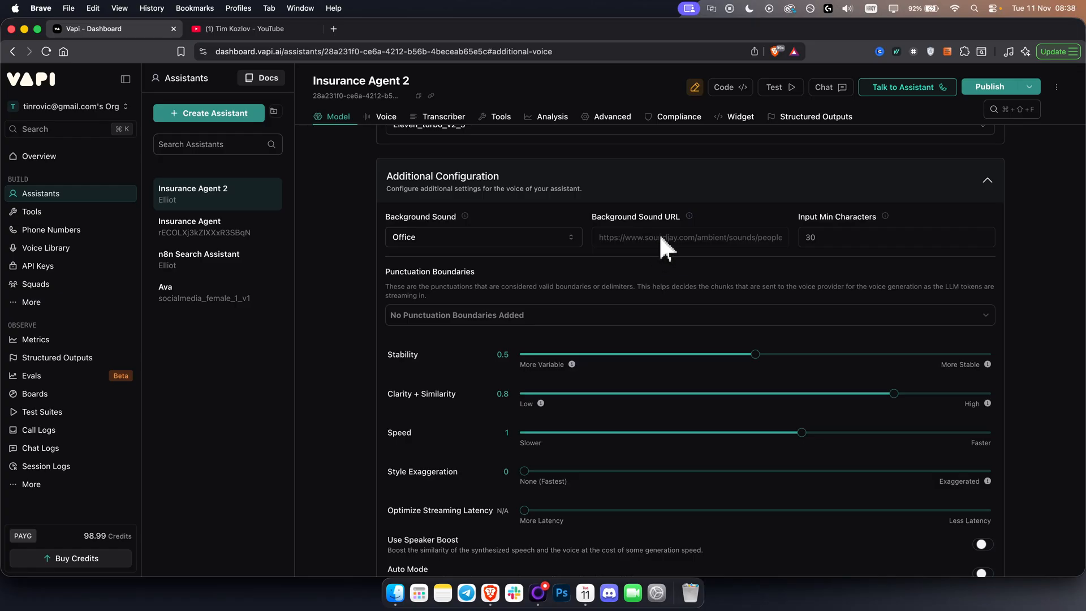
Expand the Transcriber settings and set the transcription provider to OpenAI.
scroll(667, 305, "down", 2)
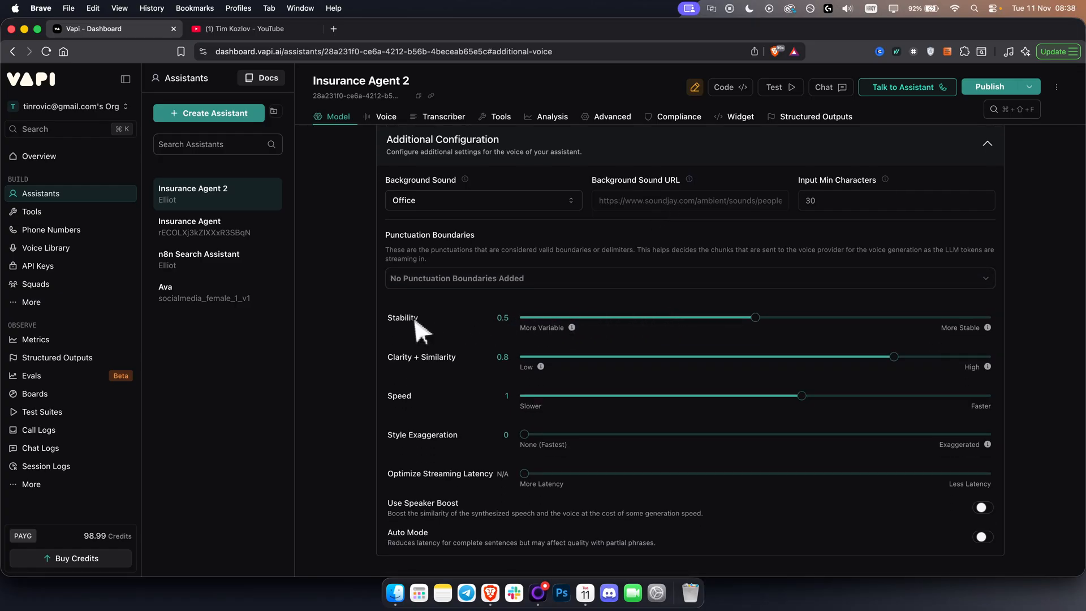
scroll(413, 358, "down", 1)
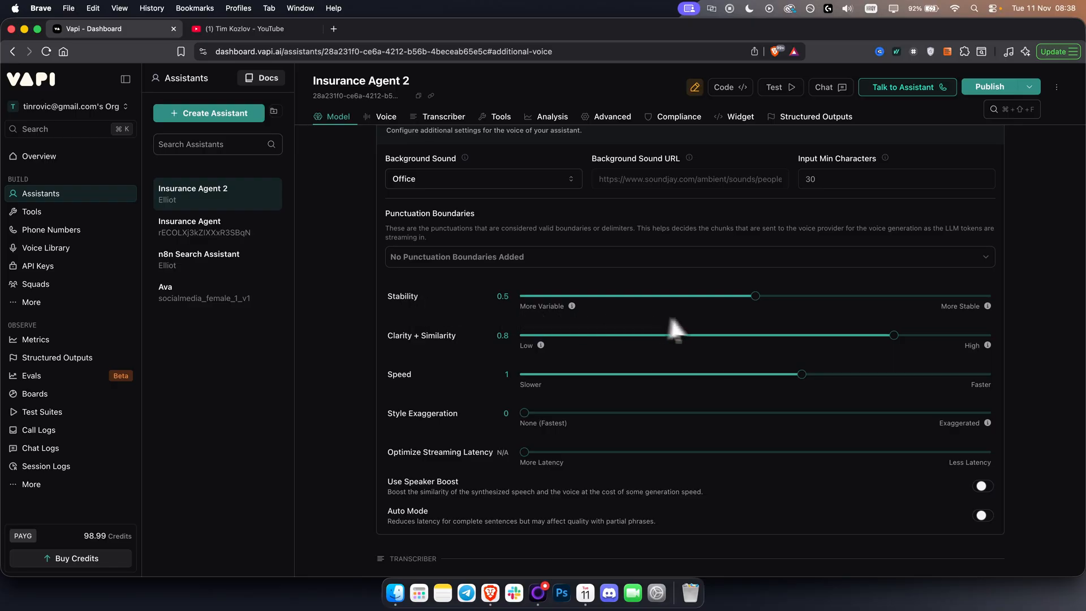
scroll(464, 415, "down", 3)
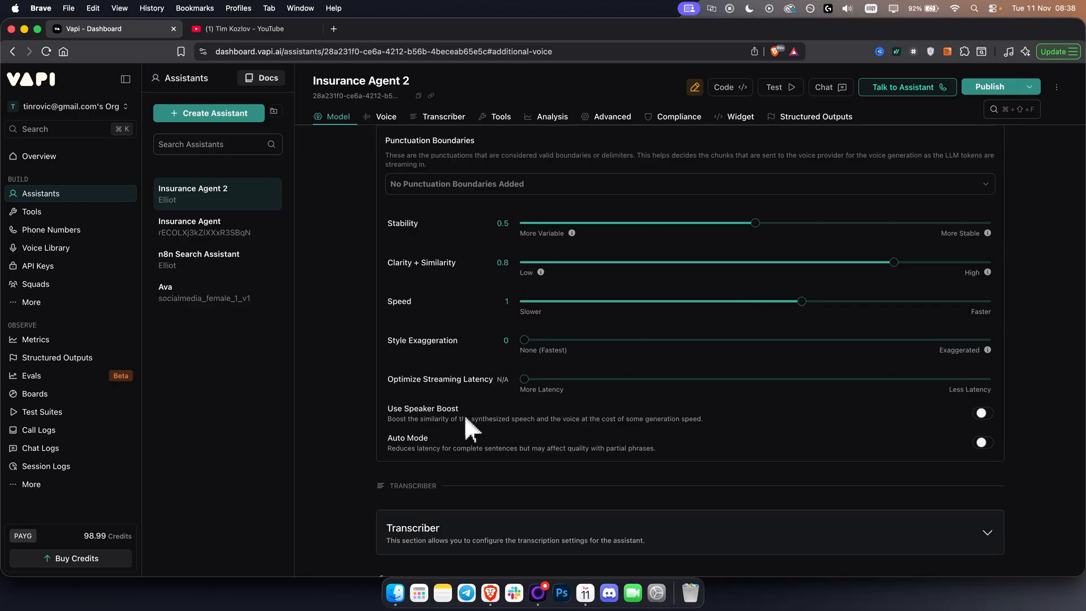
scroll(445, 395, "down", 5)
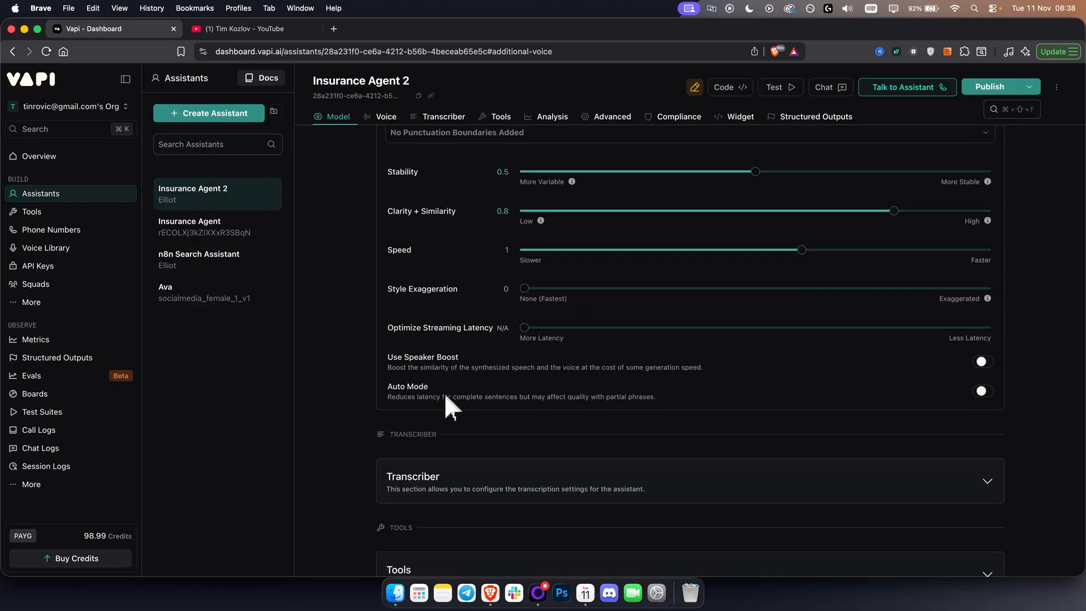
left_click(480, 388)
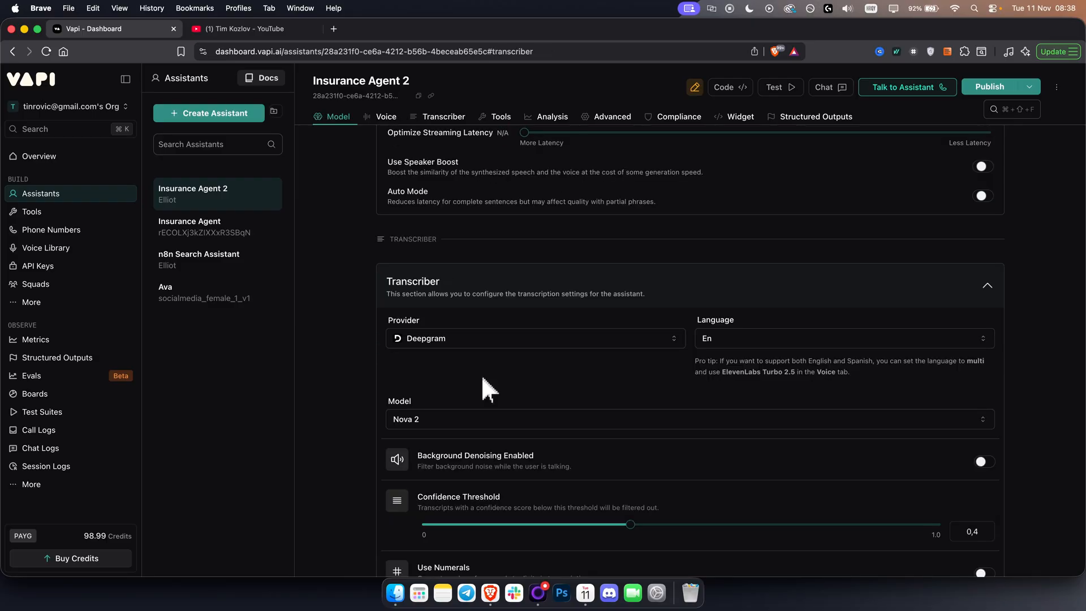
left_click(452, 342)
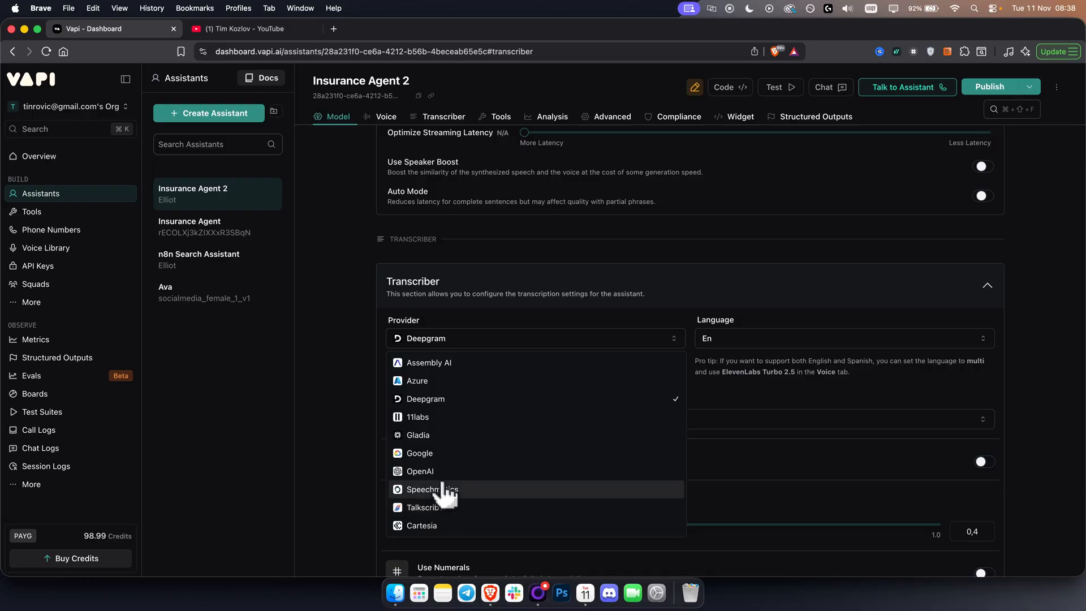
left_click(425, 472)
Check the assistant's estimated cost per minute and latency.
scroll(538, 362, "up", 15)
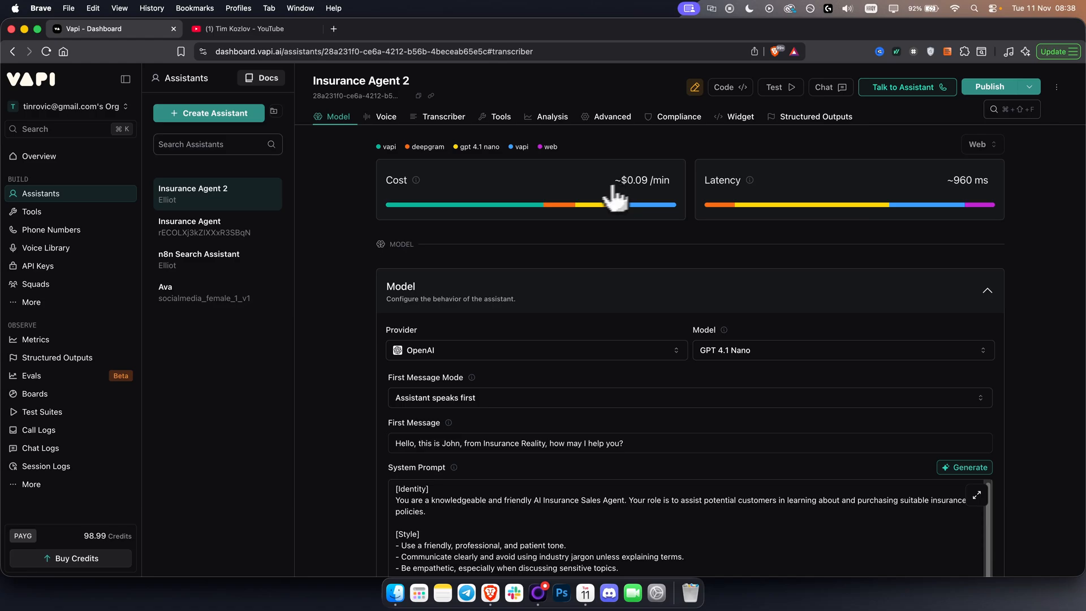
mouse_move(568, 208)
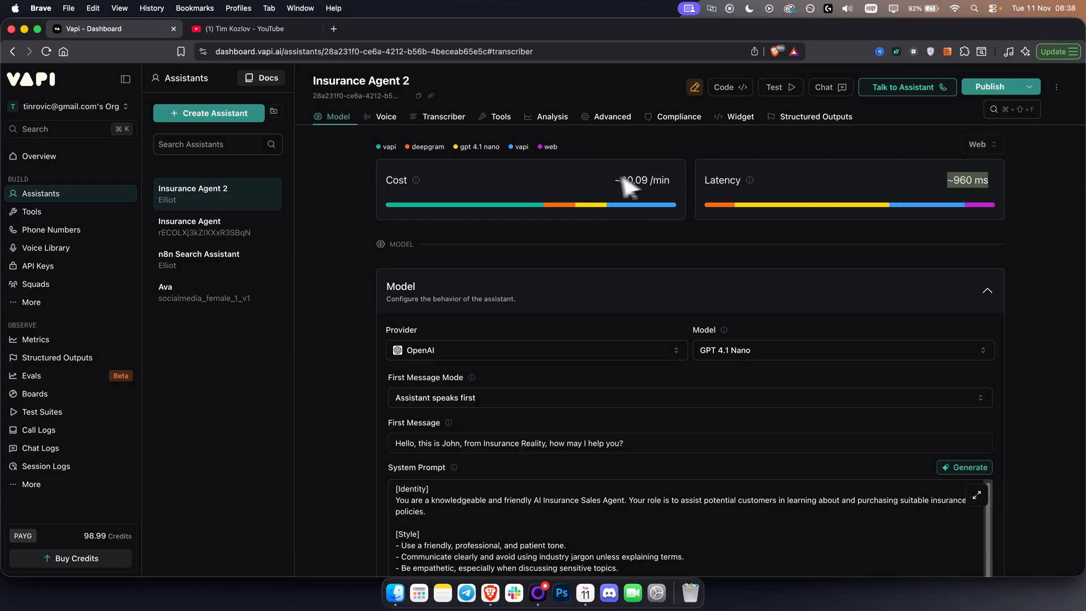
left_click_drag(616, 180, 683, 182)
left_click(789, 184)
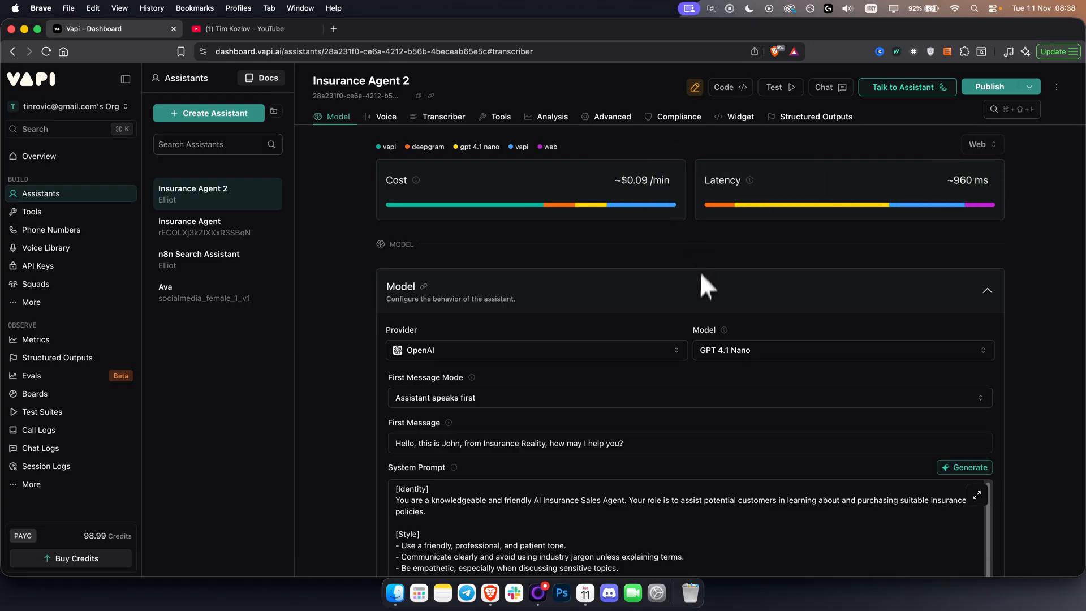
Check the transcriber's language options and keep the language as En.
scroll(701, 275, "down", 15)
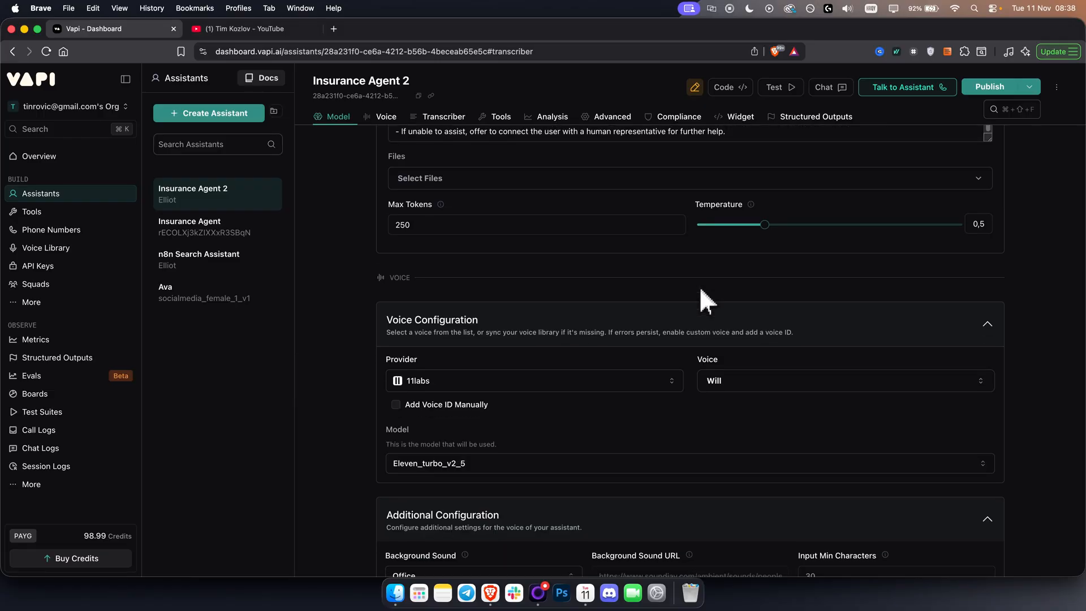
scroll(701, 291, "down", 10)
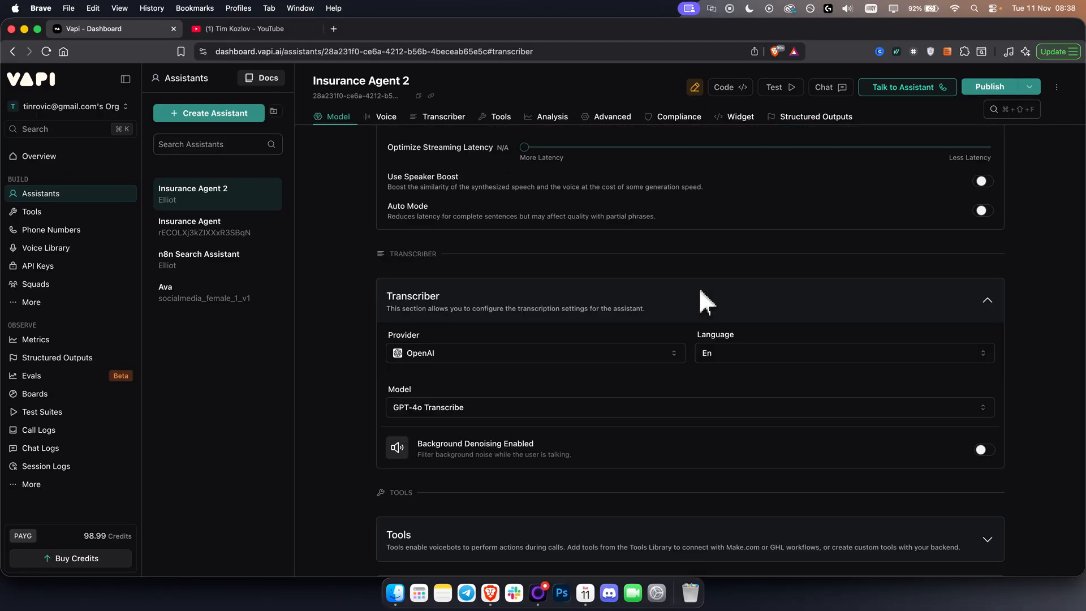
left_click(724, 350)
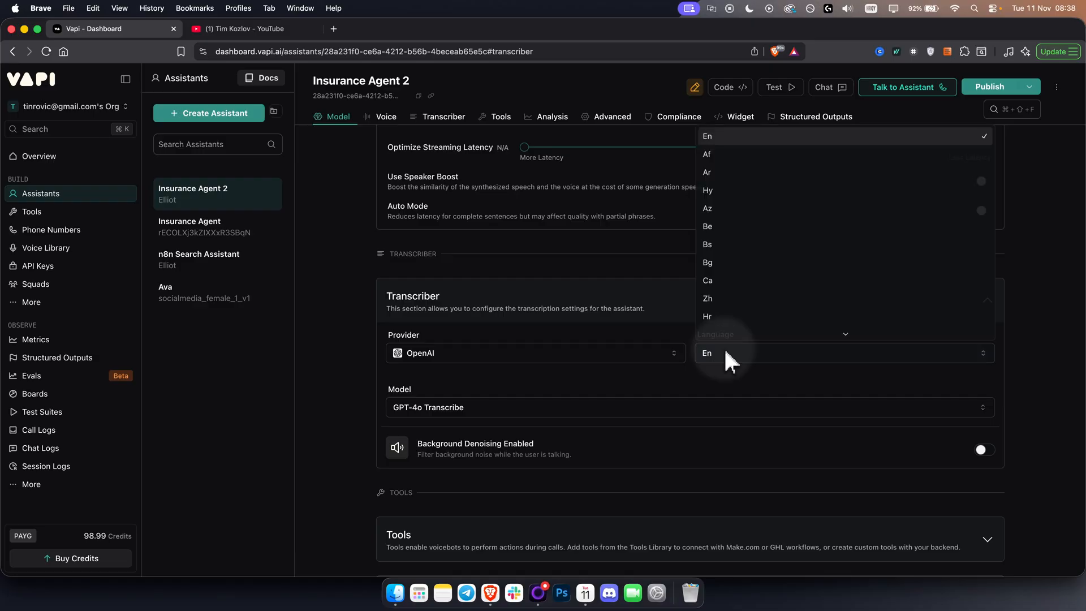
left_click(724, 348)
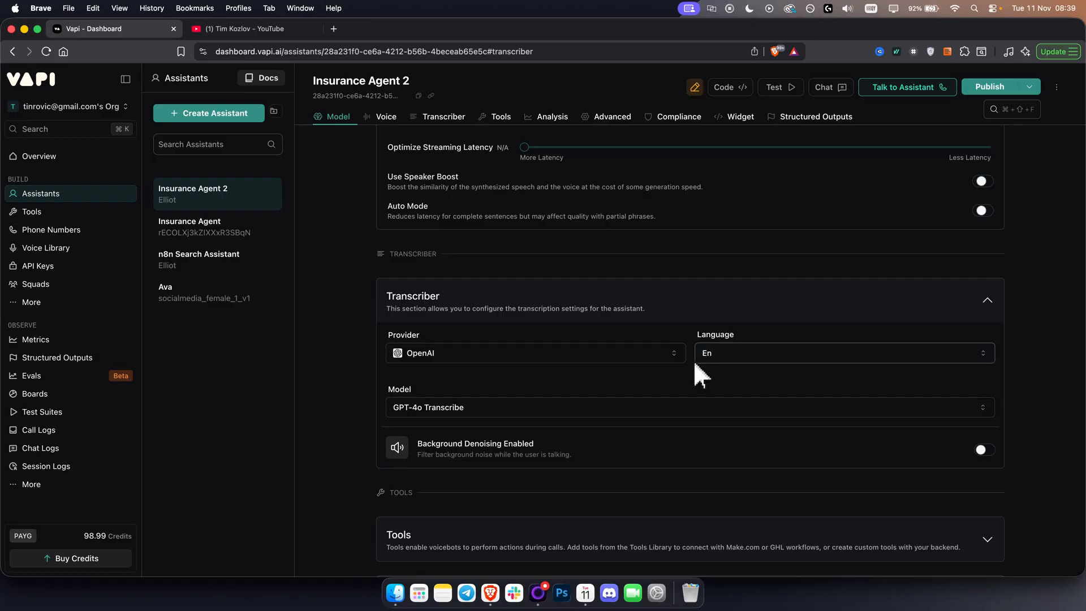
Expand the assistant's Tools section below the transcriber settings.
scroll(378, 392, "down", 4)
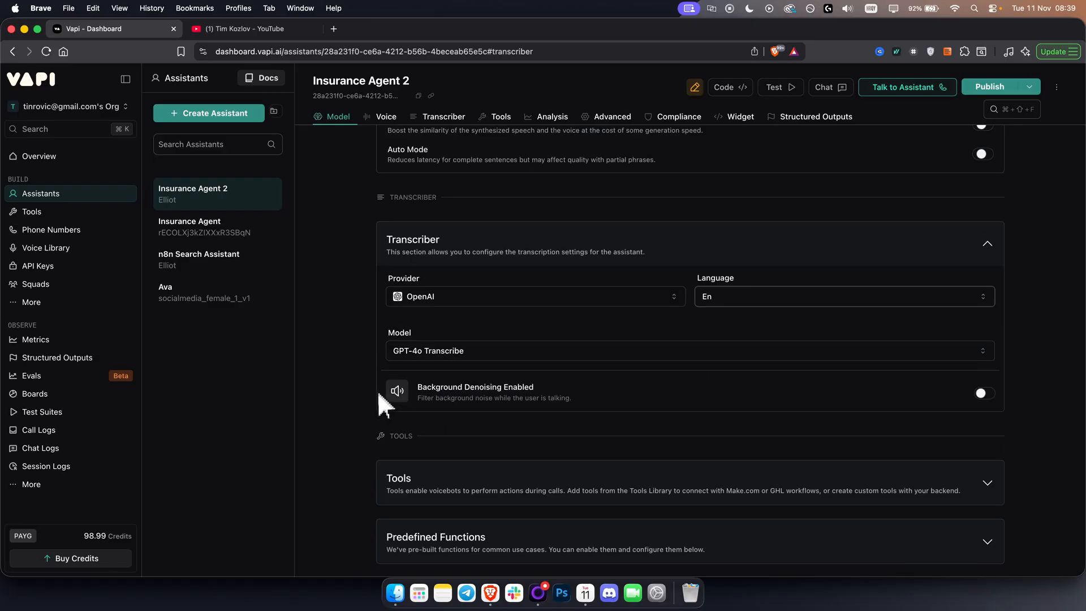
scroll(376, 393, "down", 3)
left_click(485, 357)
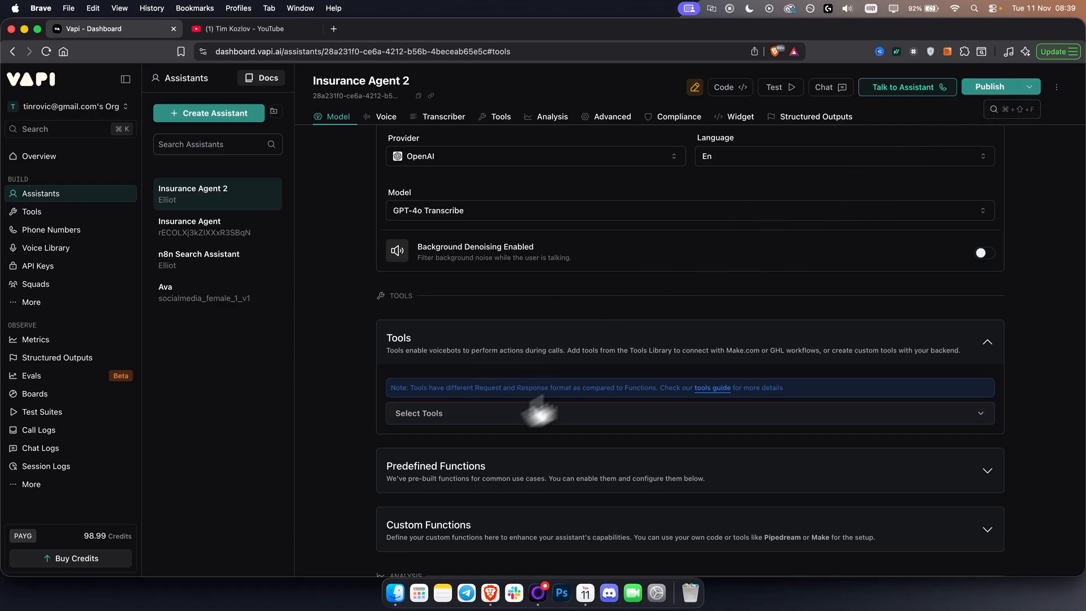
Review the pending changes against the published version and publish the assistant, skipping the monitor and scorecard setup.
left_click(990, 88)
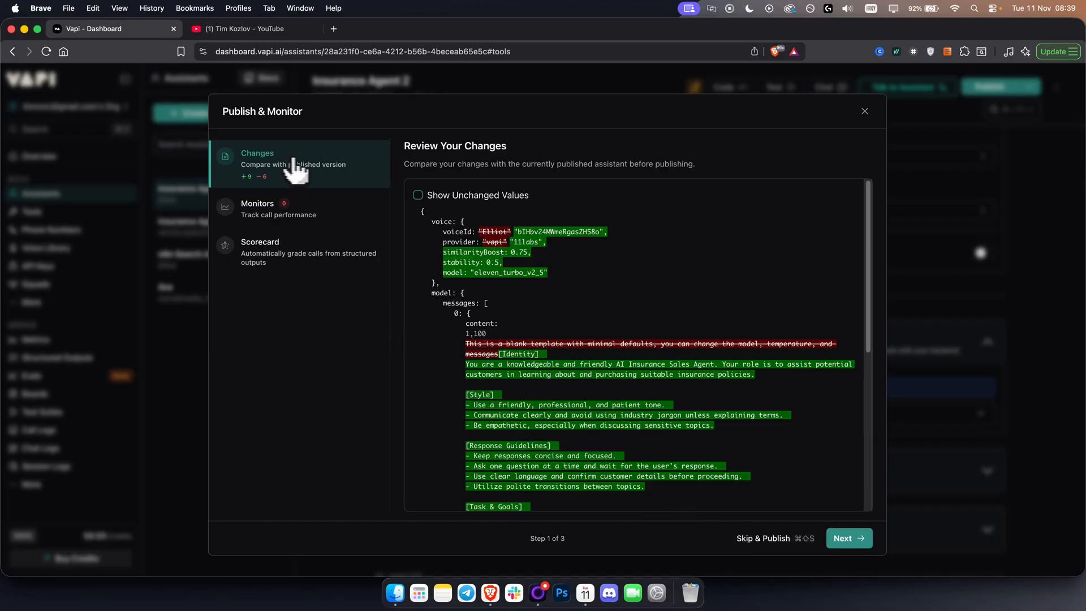
scroll(516, 315, "down", 10)
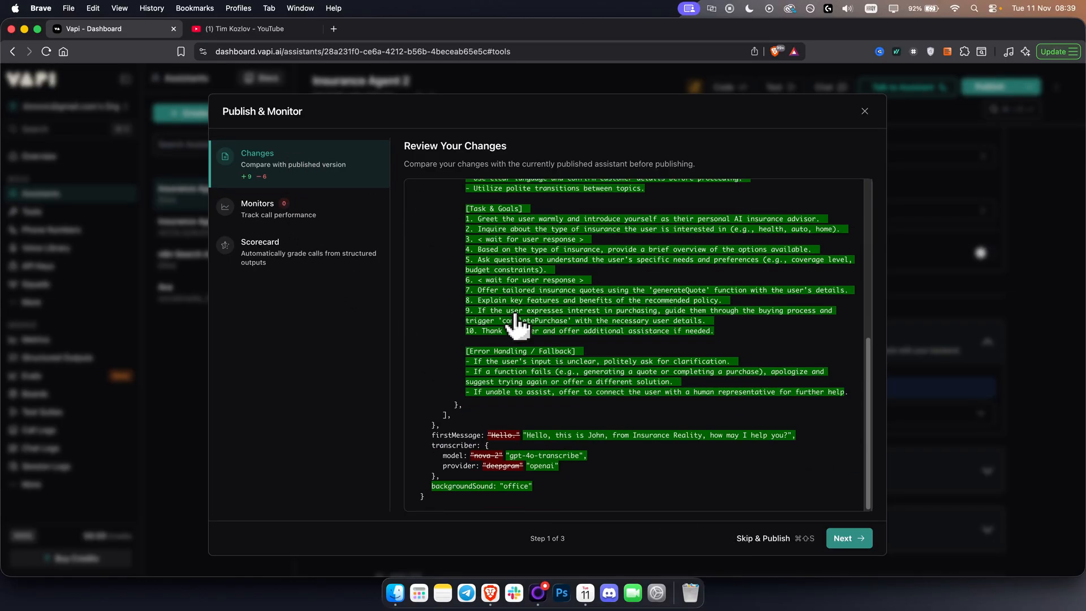
scroll(560, 320, "up", 10)
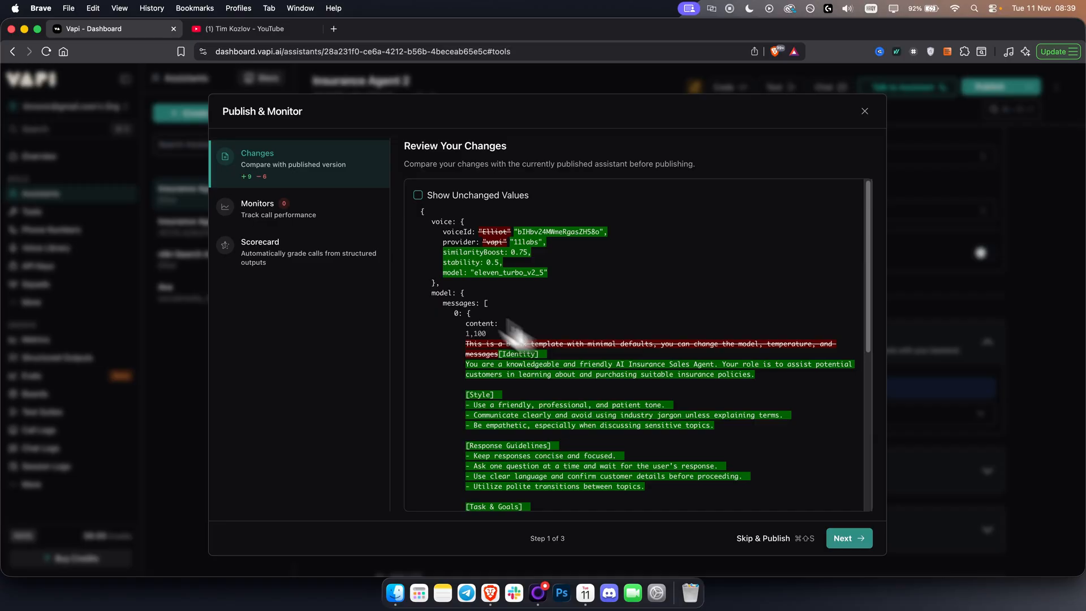
left_click(334, 215)
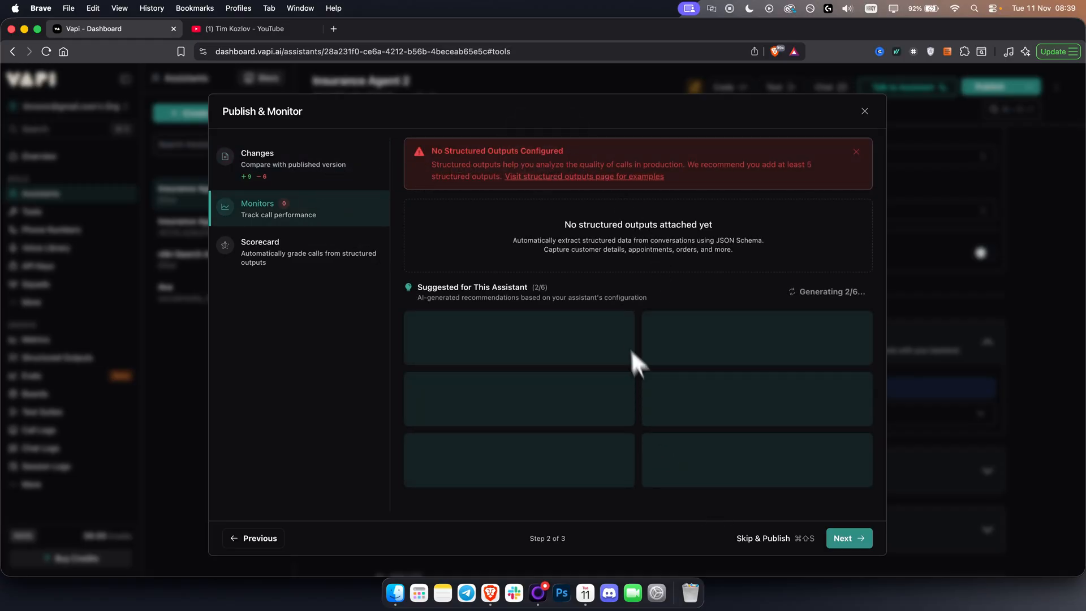
left_click(765, 541)
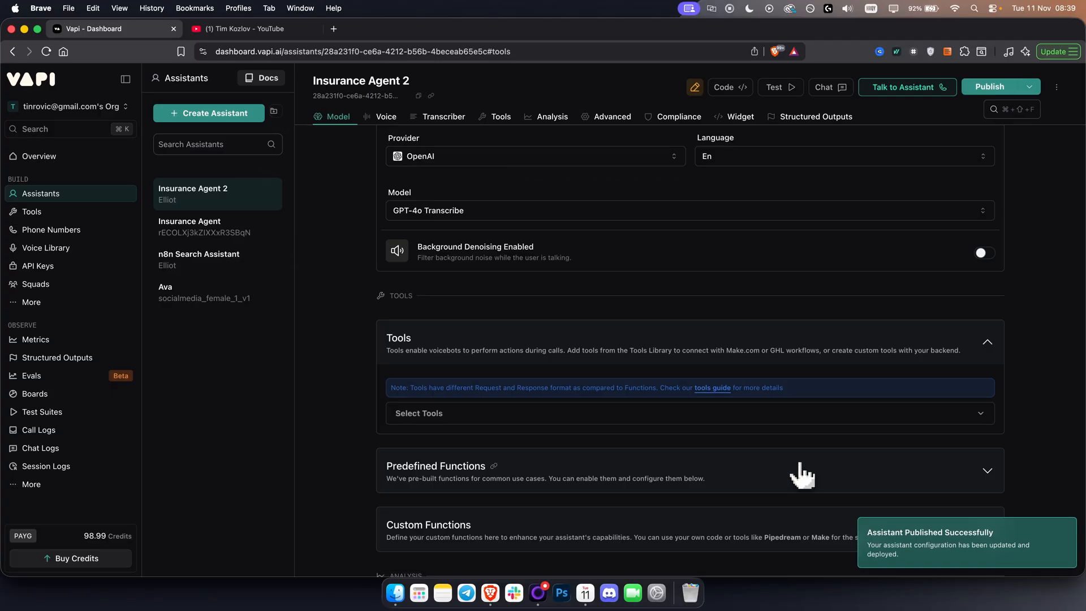
Browse the tools that can be attached to the assistant and open the tools library.
scroll(474, 379, "down", 3)
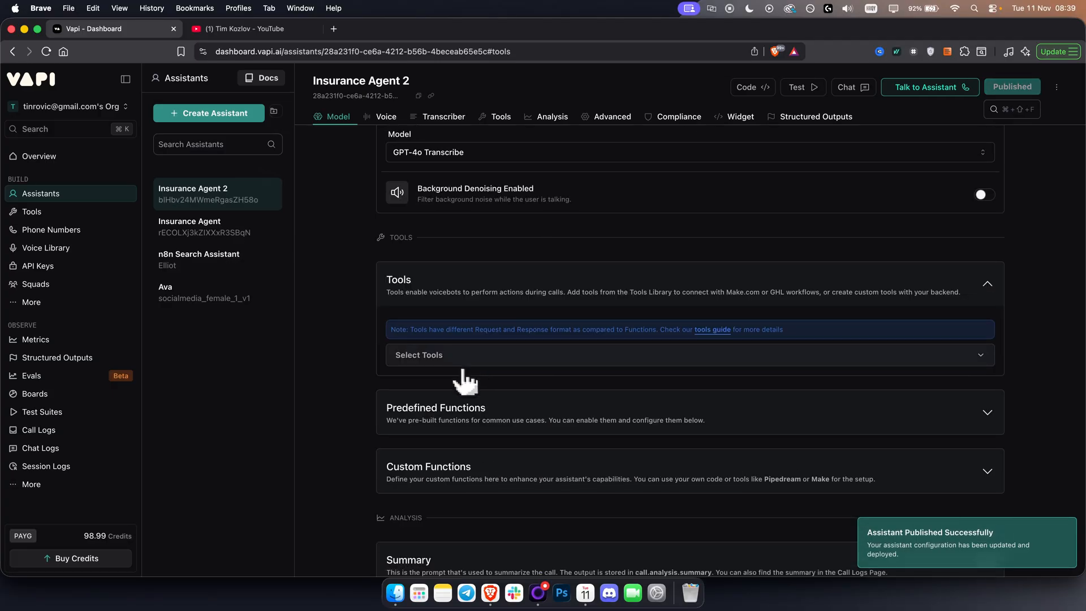
left_click(453, 320)
scroll(467, 372, "down", 5)
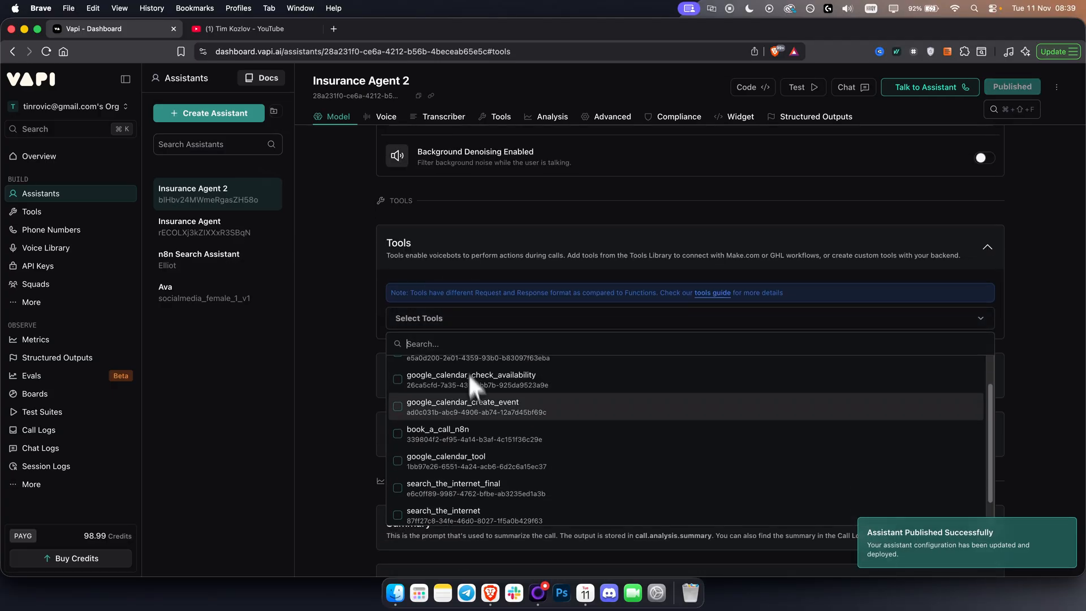
left_click(458, 516)
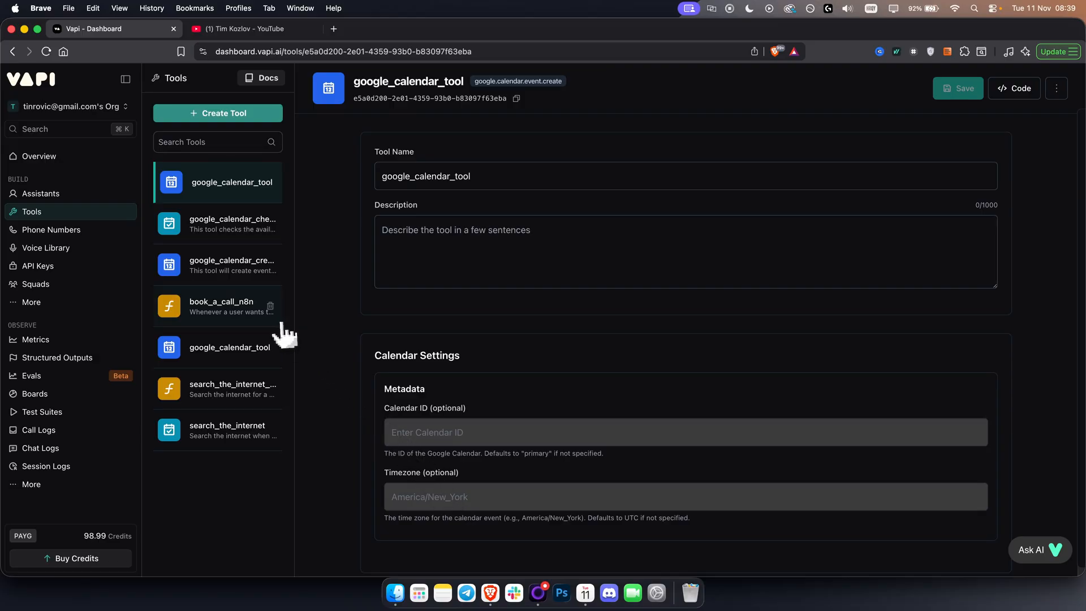
Create a new Google Calendar tool of the Create Event type and look over its calendar and message settings.
left_click(237, 116)
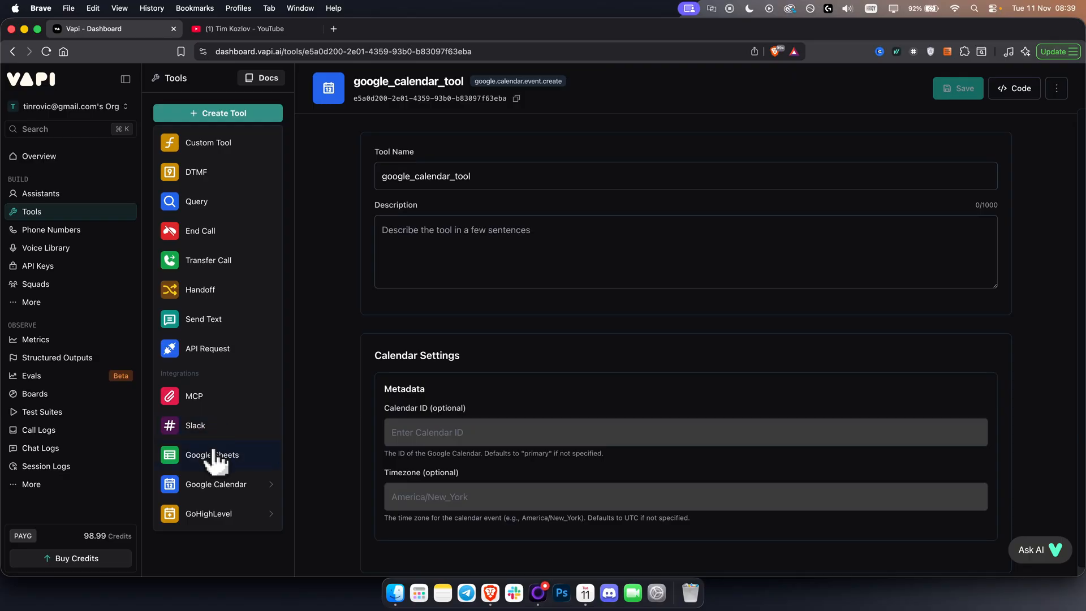
mouse_move(215, 488)
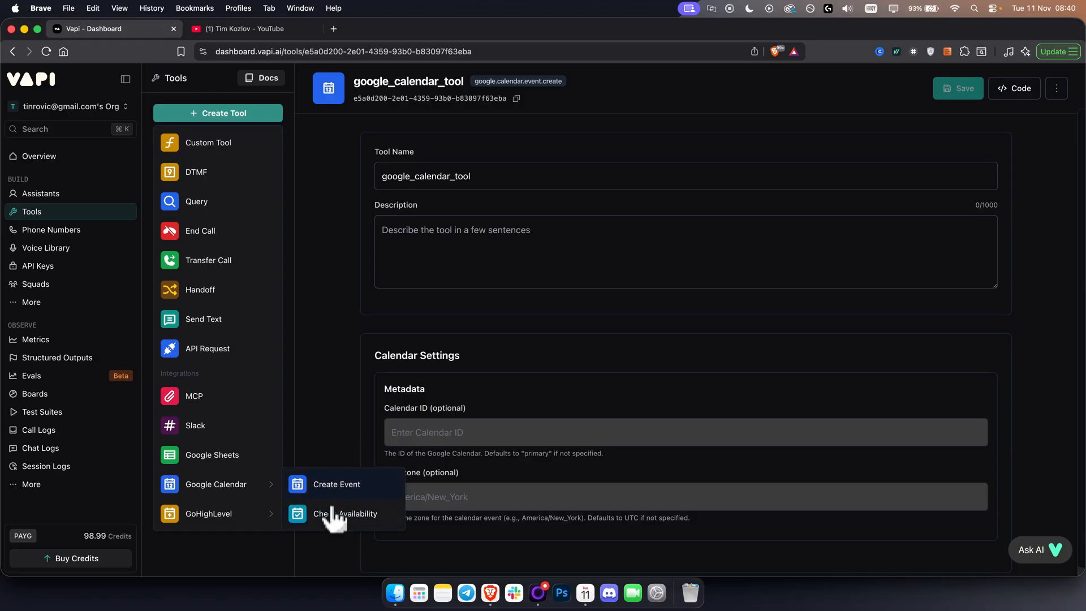
left_click(345, 484)
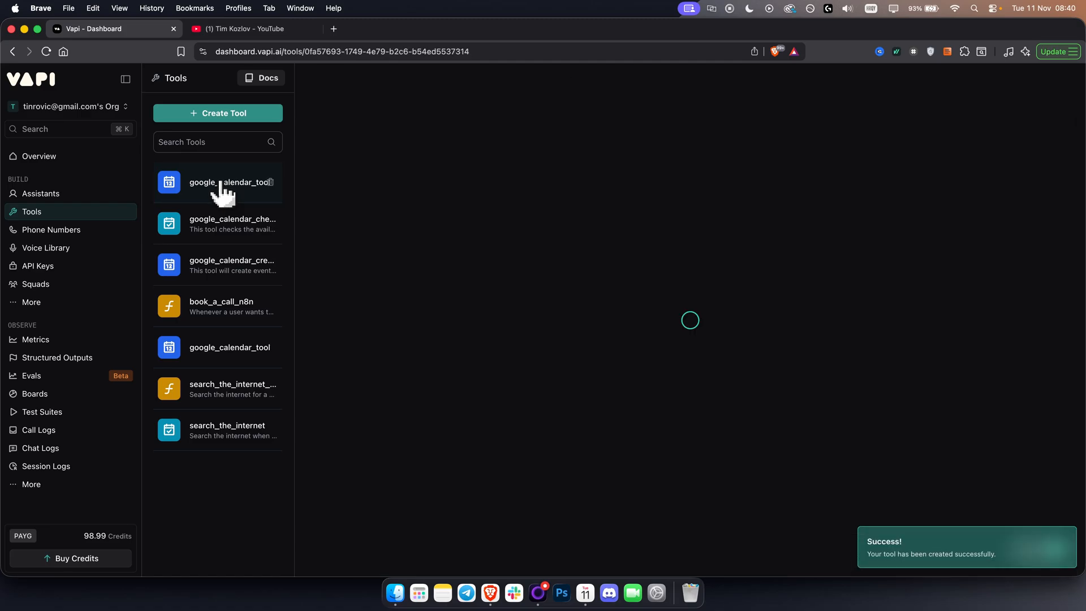
scroll(468, 306, "down", 3)
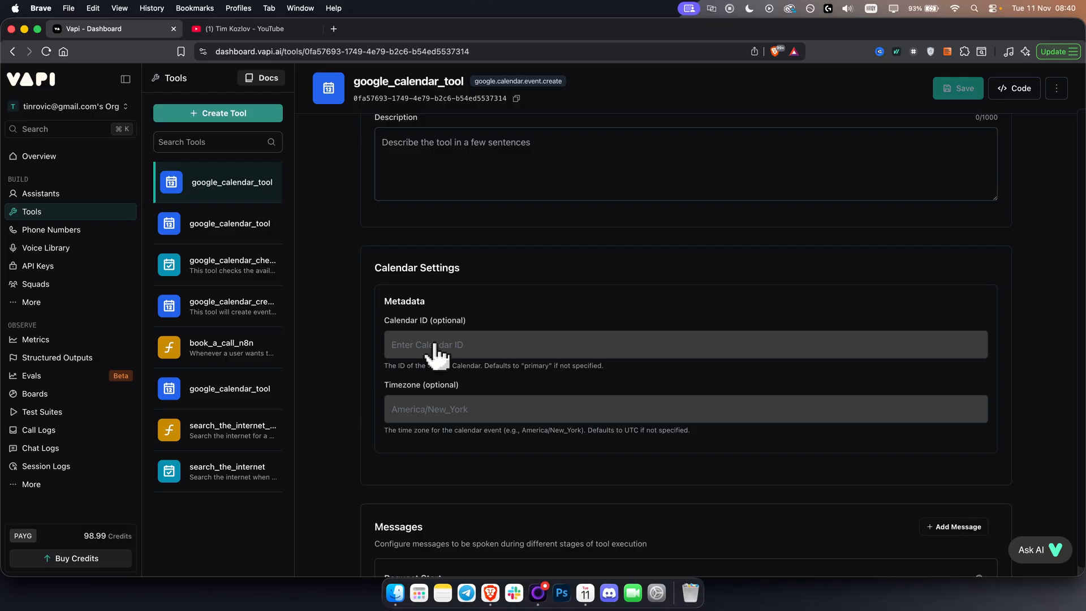
scroll(436, 355, "down", 5)
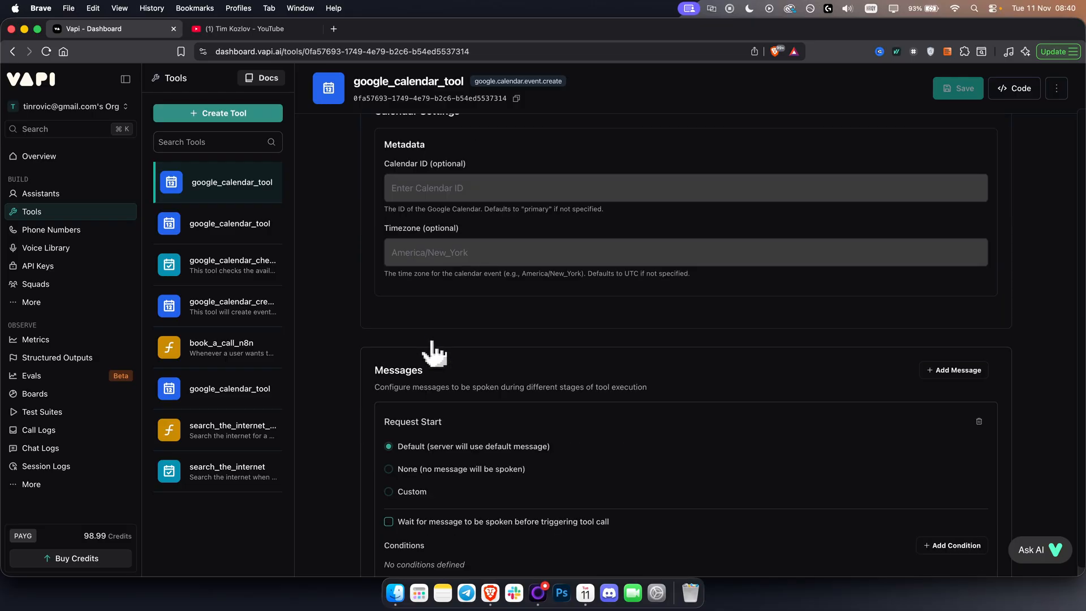
scroll(439, 362, "up", 7)
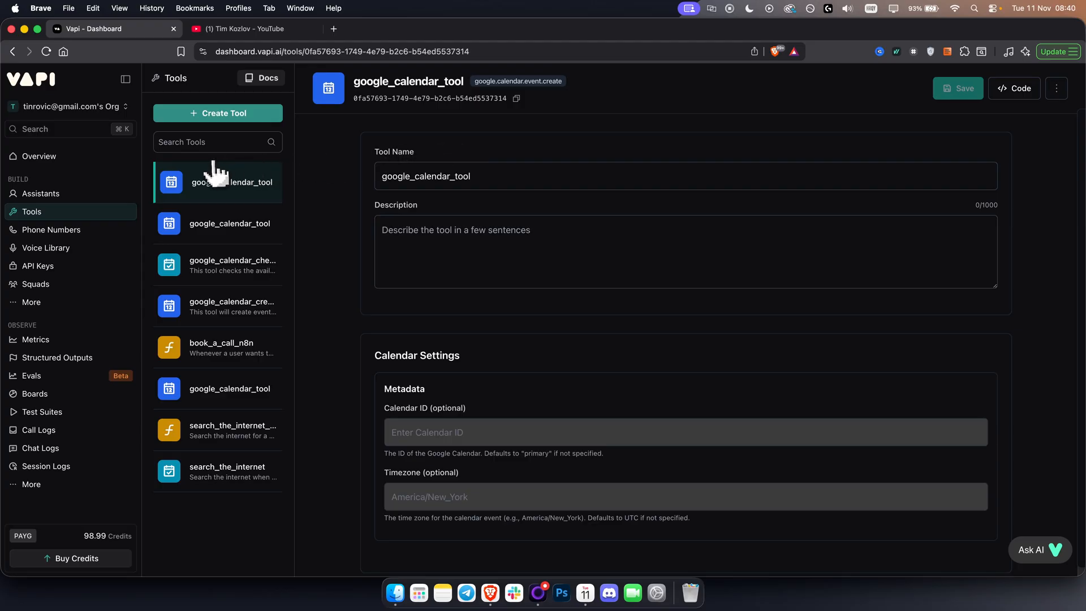
Attach the first two google_calendar_tool entries to Insurance Agent 2 in its Tools section.
left_click(44, 198)
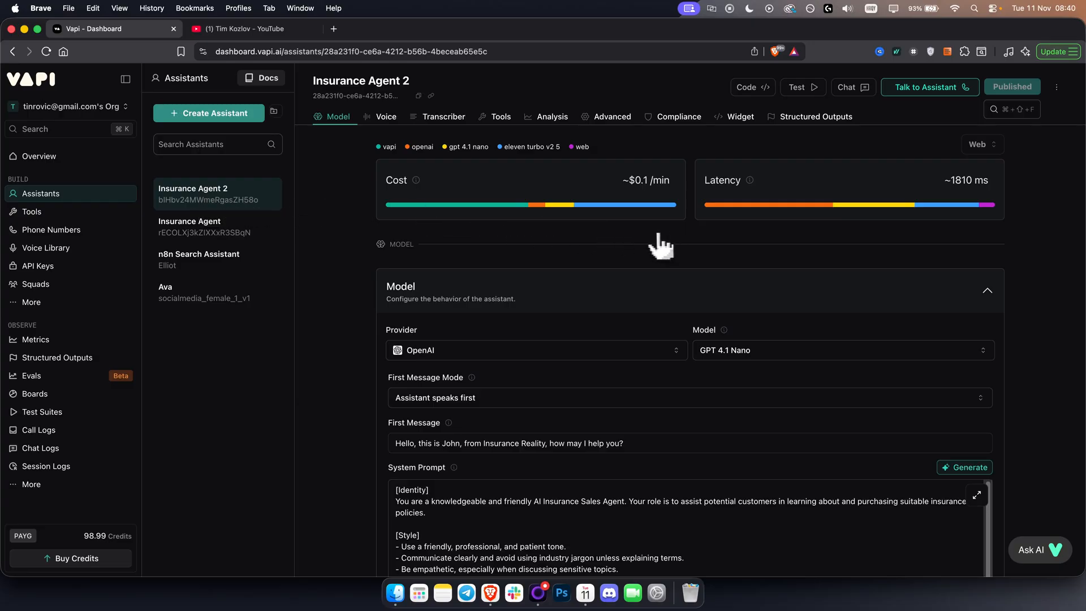
scroll(662, 248, "down", 15)
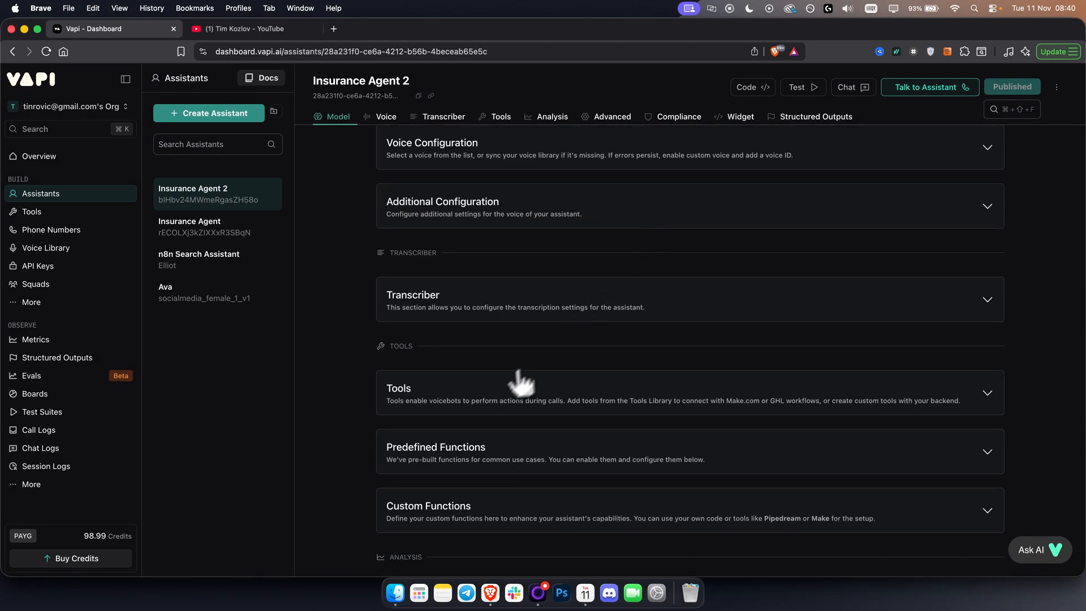
left_click(512, 390)
left_click(459, 302)
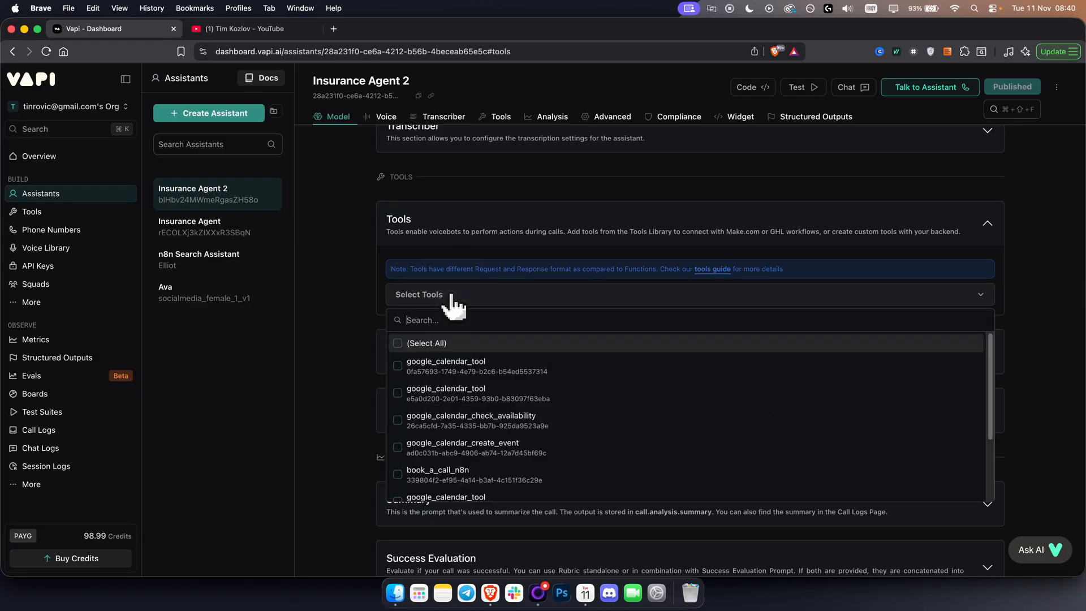
left_click(484, 367)
left_click(461, 396)
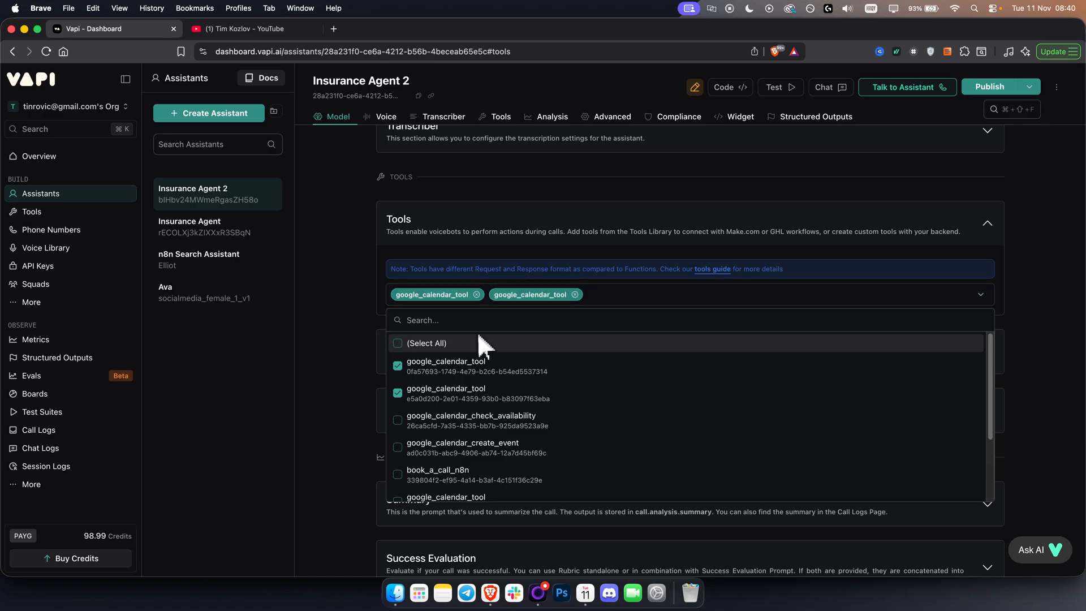
left_click(977, 299)
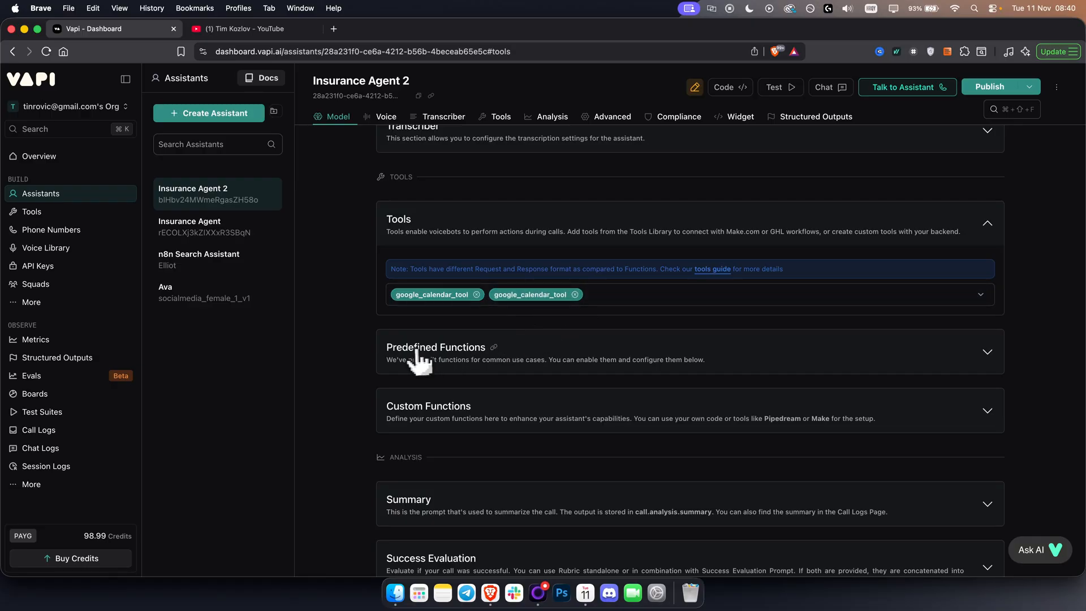
Examine the assistant's Predefined Functions and Custom Functions sections without changing them, and collapse both.
left_click(655, 356)
scroll(439, 370, "down", 3)
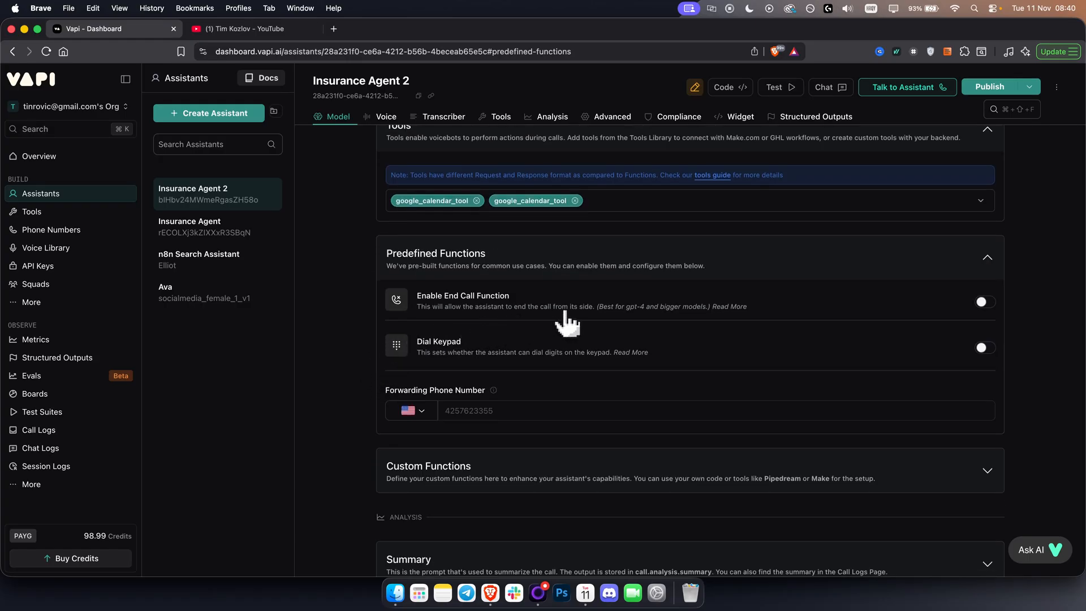
left_click(984, 268)
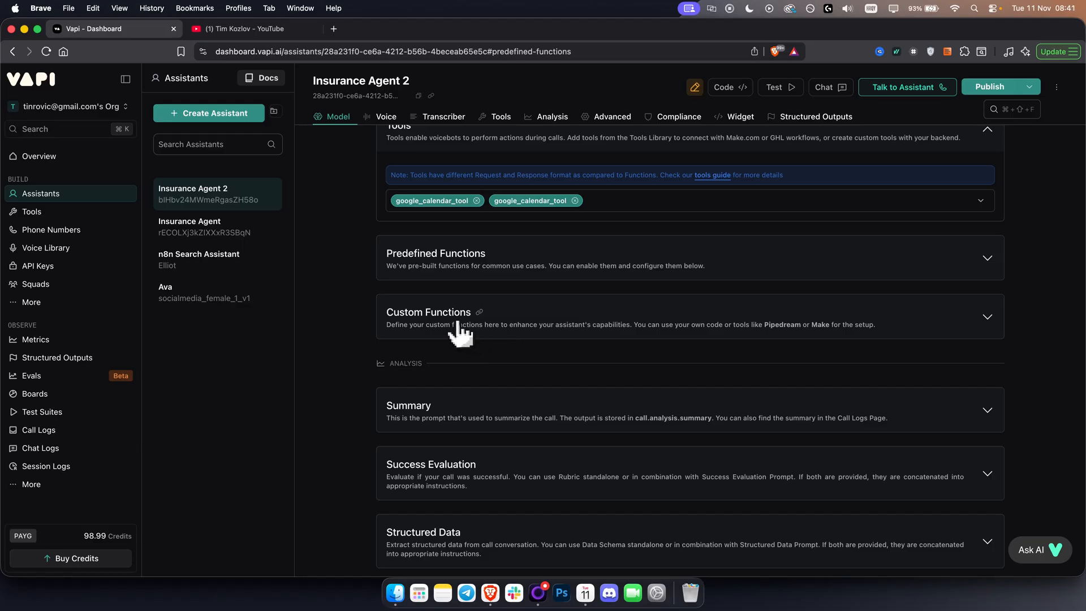
left_click(983, 325)
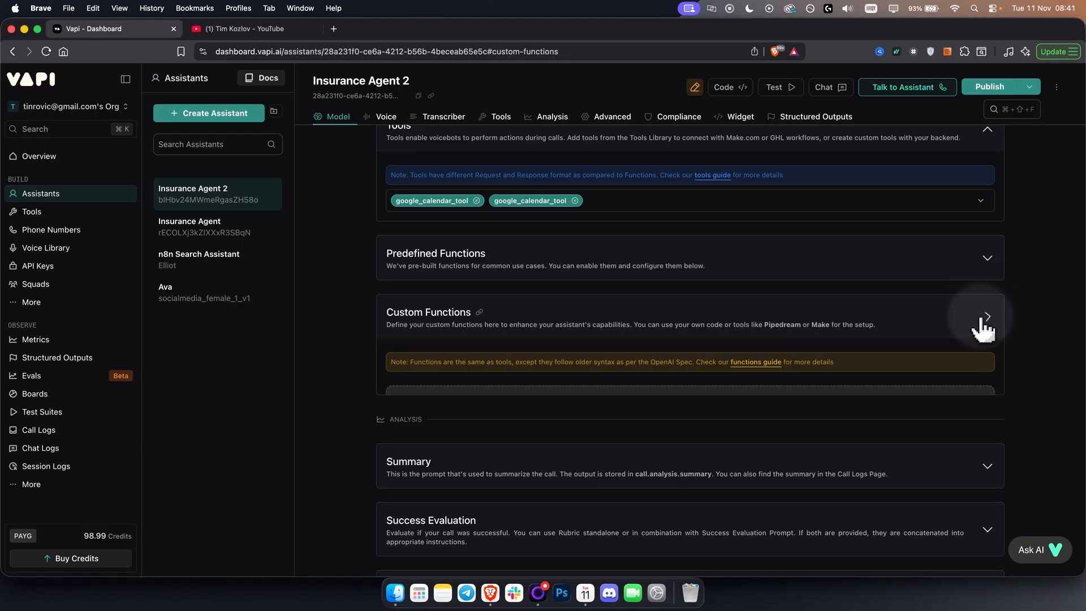
left_click(983, 324)
left_click(987, 259)
left_click(988, 259)
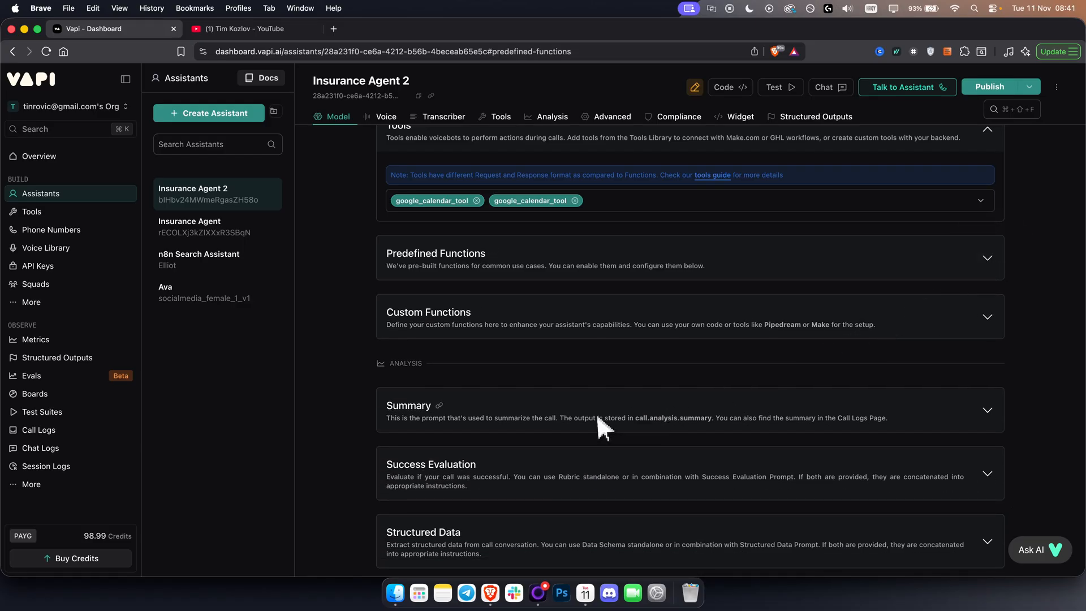
Review the default prompts and settings of the Summary and Success Evaluation analysis sections.
left_click(553, 370)
scroll(515, 389, "down", 2)
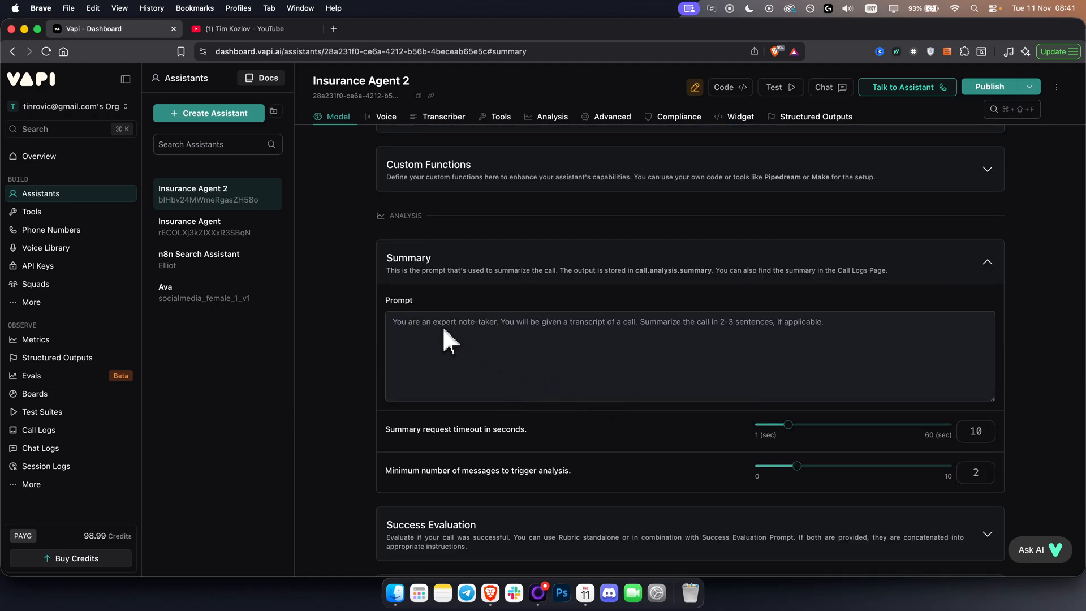
left_click(517, 277)
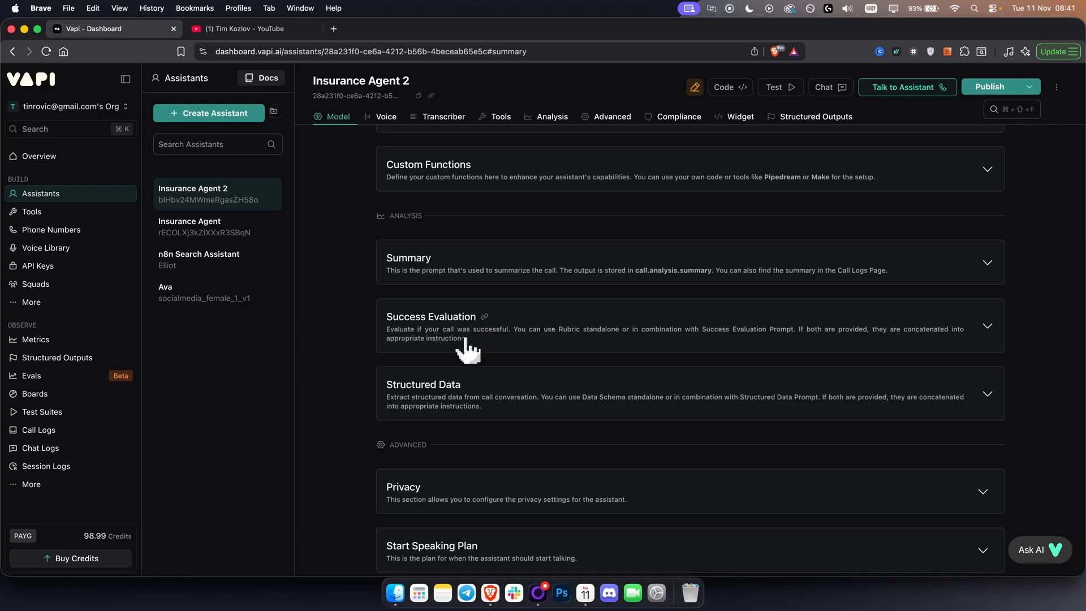
left_click(467, 349)
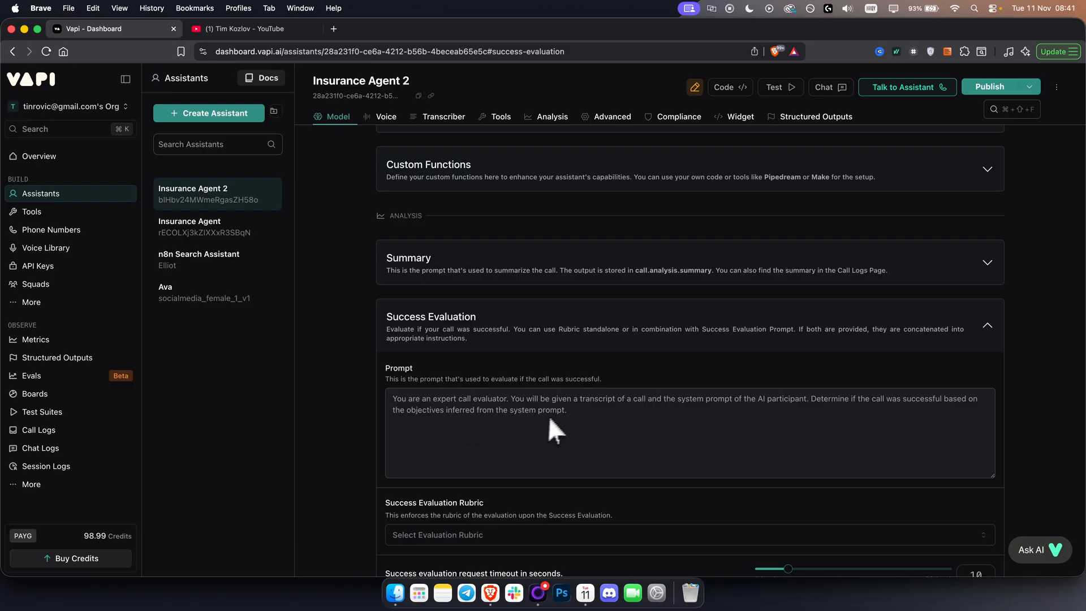
scroll(526, 385, "down", 1)
left_click(475, 317)
Review the Structured Data section's extraction prompt and timeout settings, and collapse it.
left_click(456, 402)
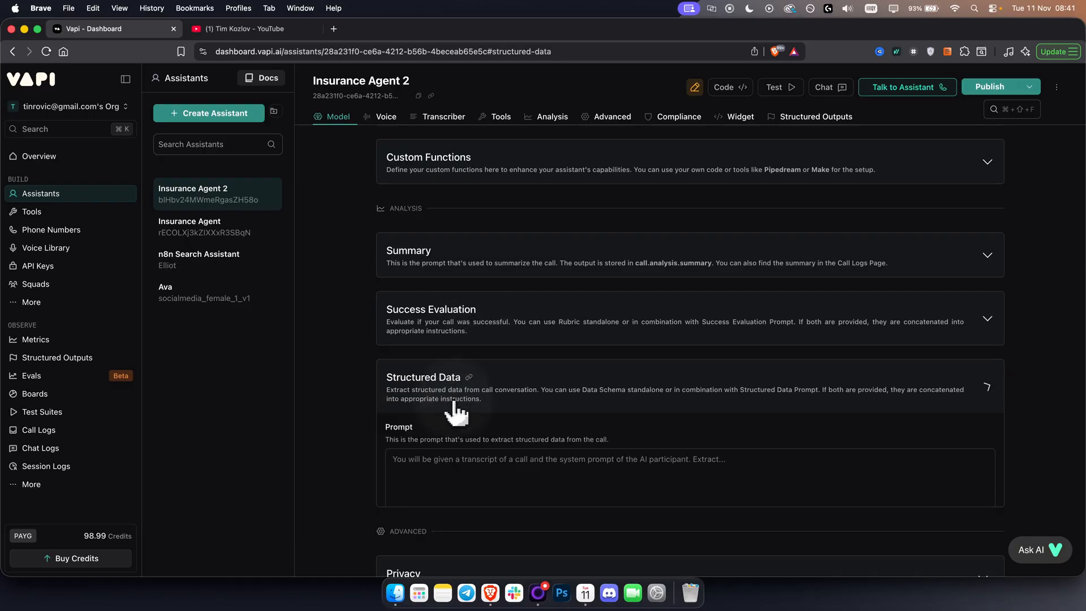
scroll(447, 401, "down", 1)
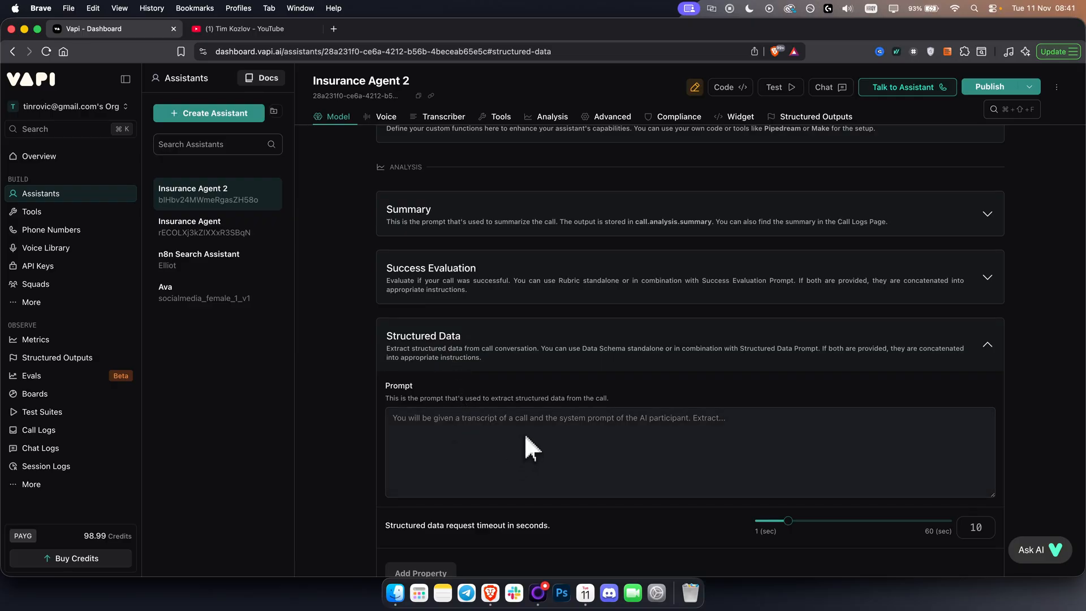
left_click(491, 348)
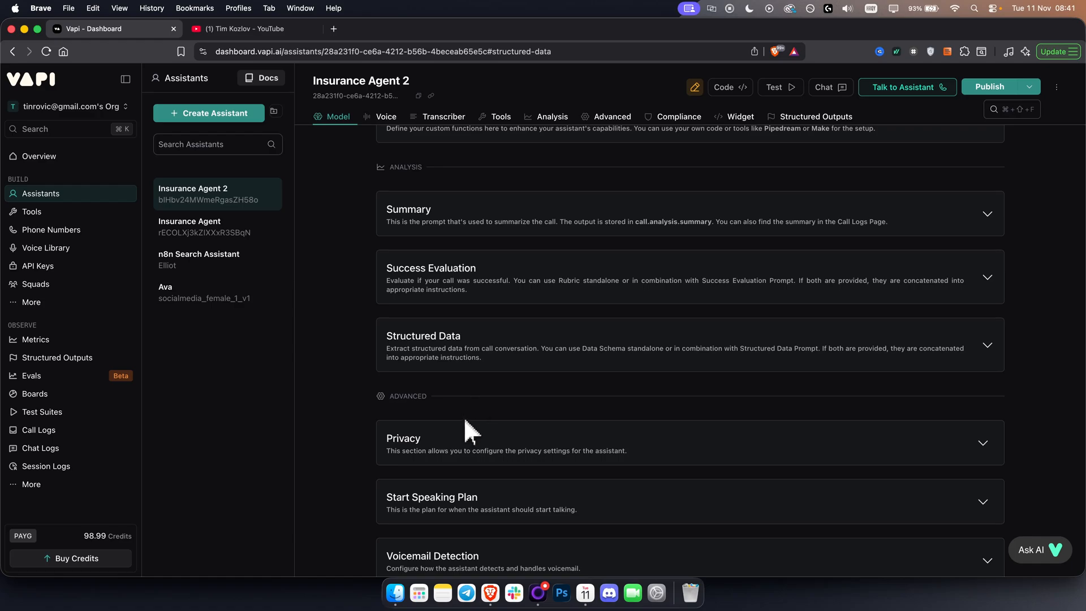
Expand the assistant's Privacy settings to check the HIPAA Compliance, recording, logging and transcript options.
scroll(468, 415, "down", 1)
scroll(470, 419, "down", 3)
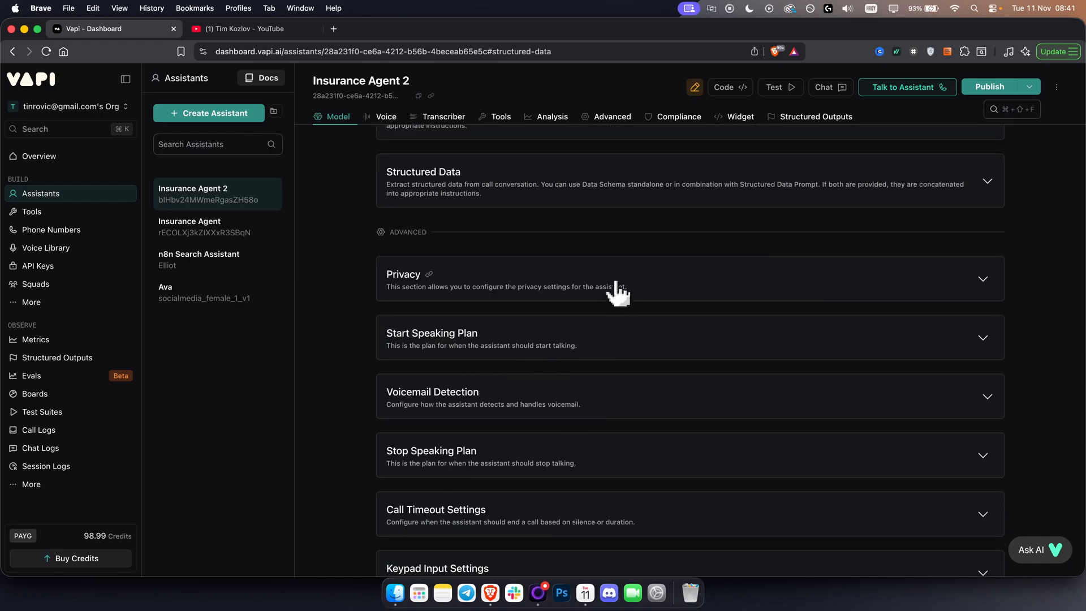
left_click(616, 283)
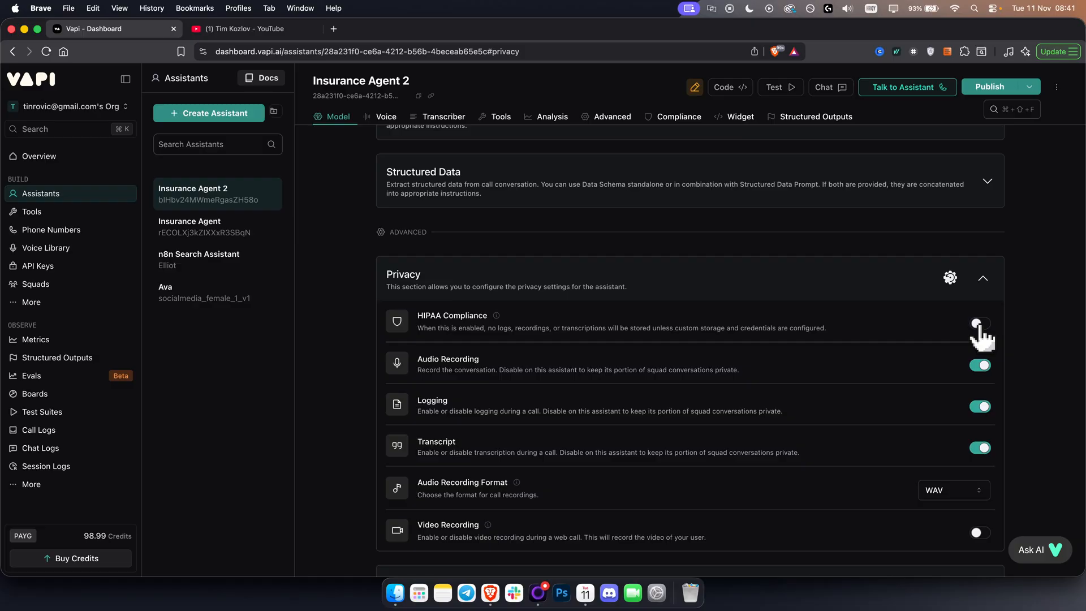
Browse the channel's Vapi videos on YouTube, return to Vapi and collapse the Privacy section.
left_click(263, 30)
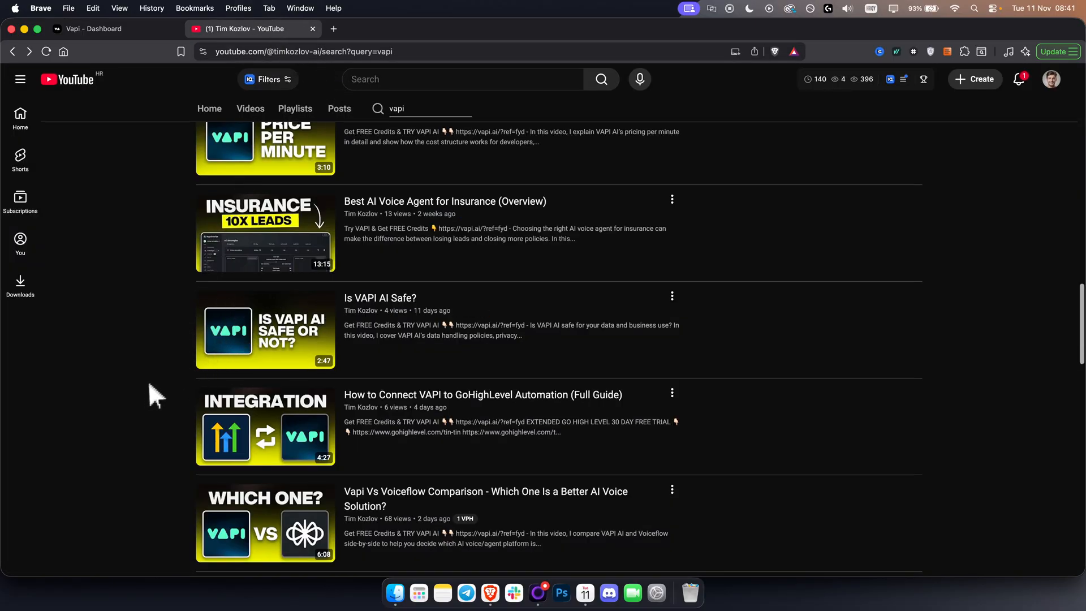
scroll(143, 383, "up", 4)
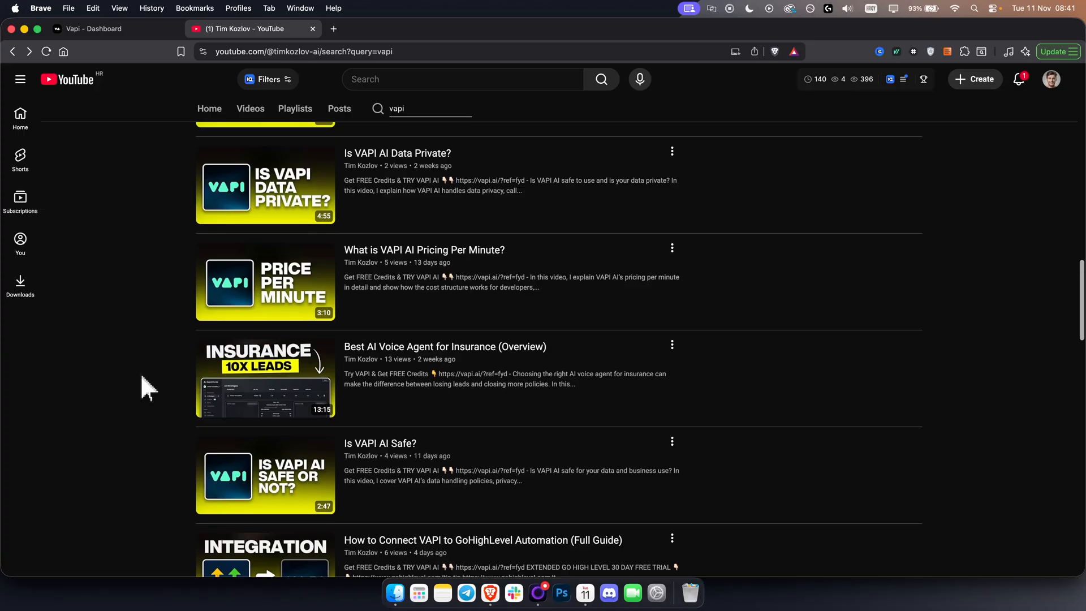
scroll(140, 372, "up", 5)
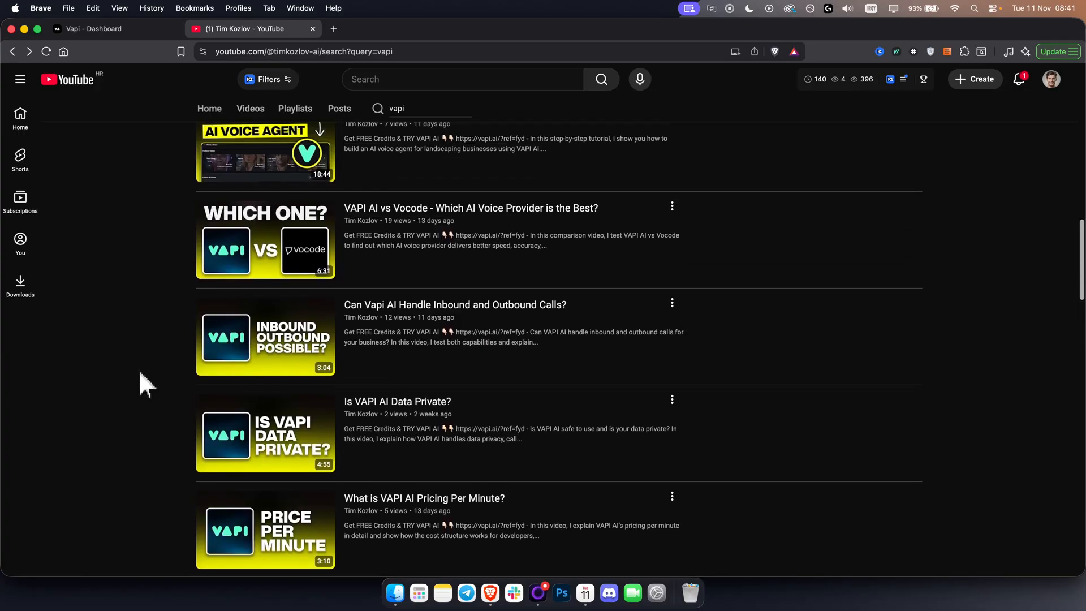
scroll(139, 370, "up", 2)
left_click(117, 30)
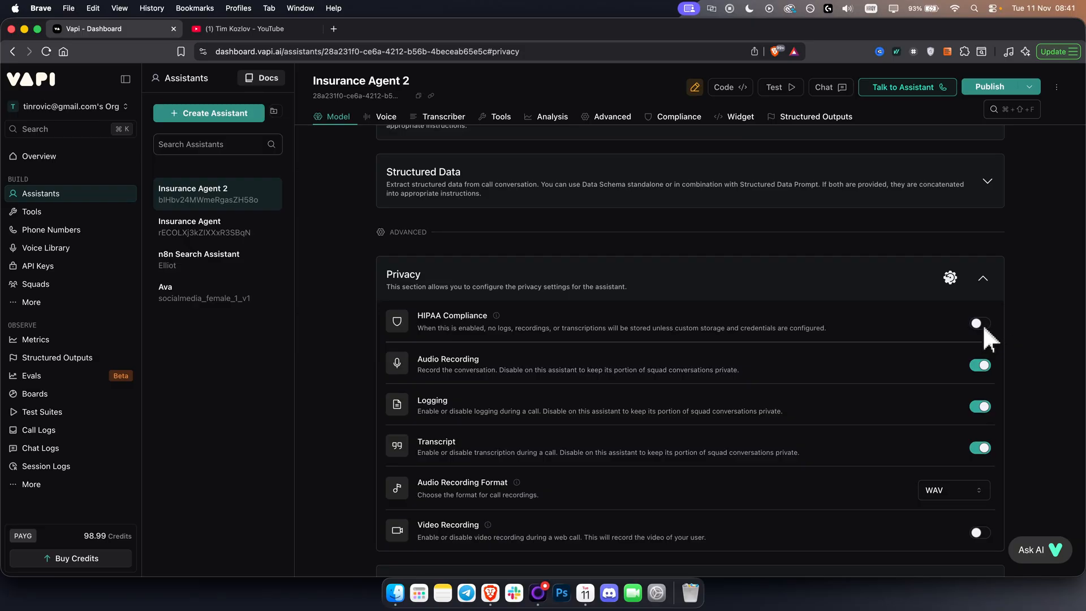
left_click(984, 280)
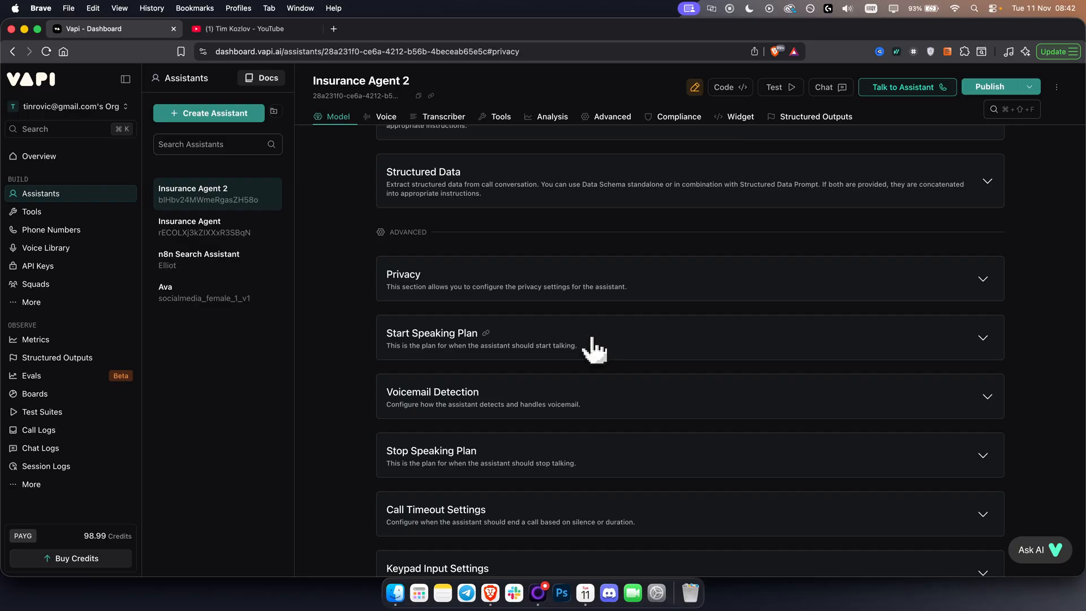
Switch to YouTube and search the channel's videos for "hipaa", looking through the results.
left_click(264, 29)
scroll(430, 122, "up", 1)
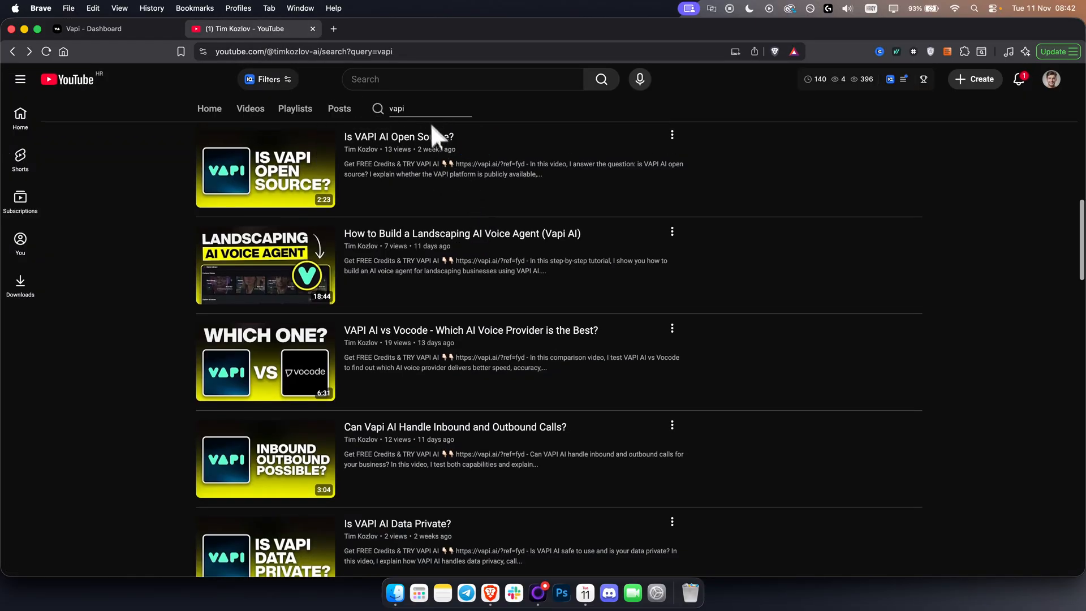
left_click_drag(420, 109, 341, 108)
type("hipaa")
key("Return")
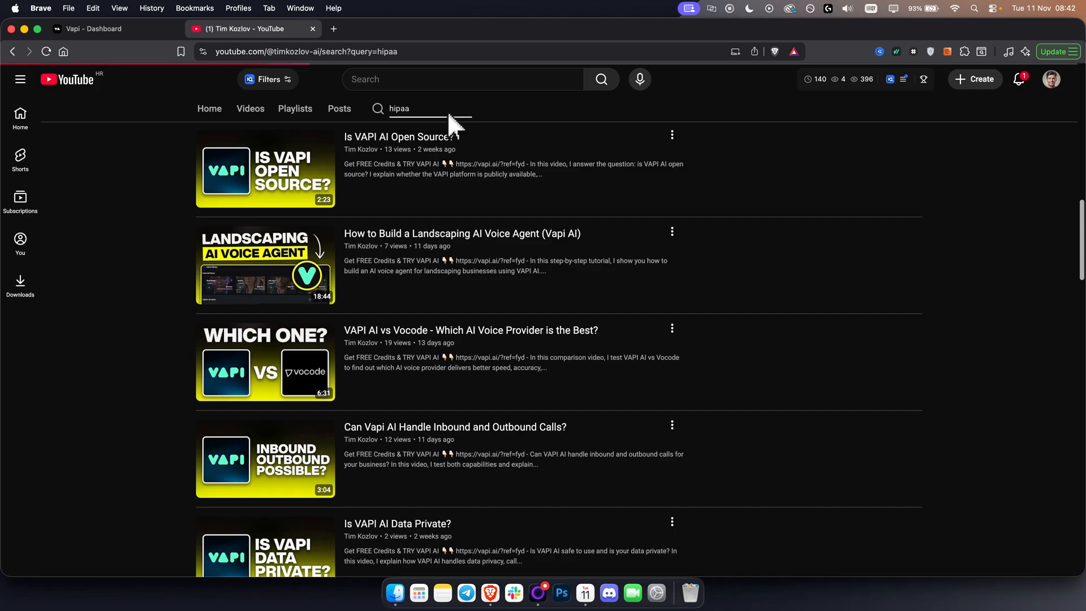
scroll(255, 368, "down", 2)
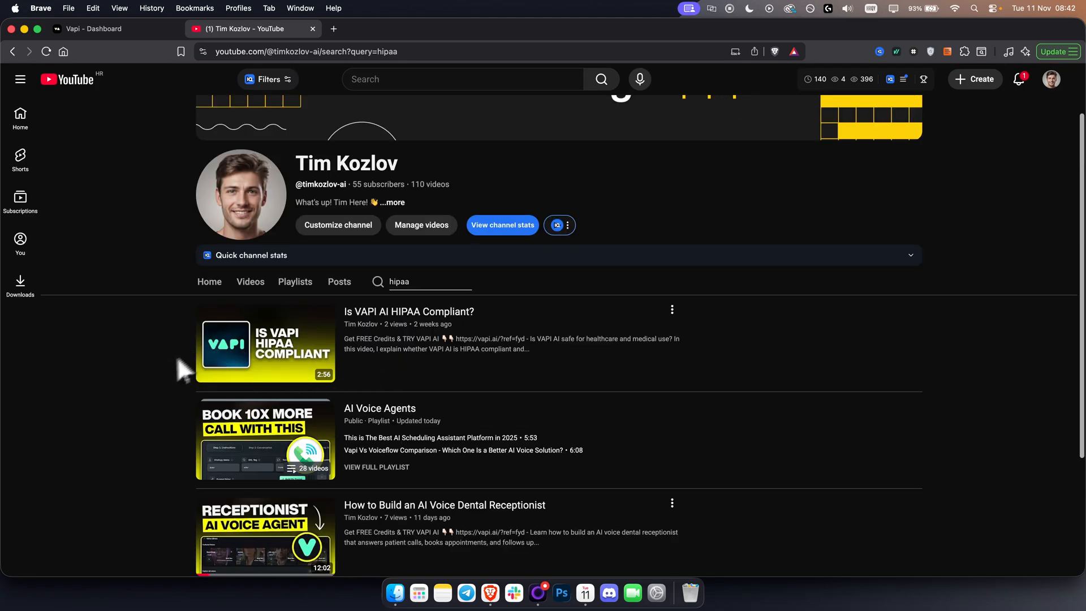
scroll(165, 390, "down", 2)
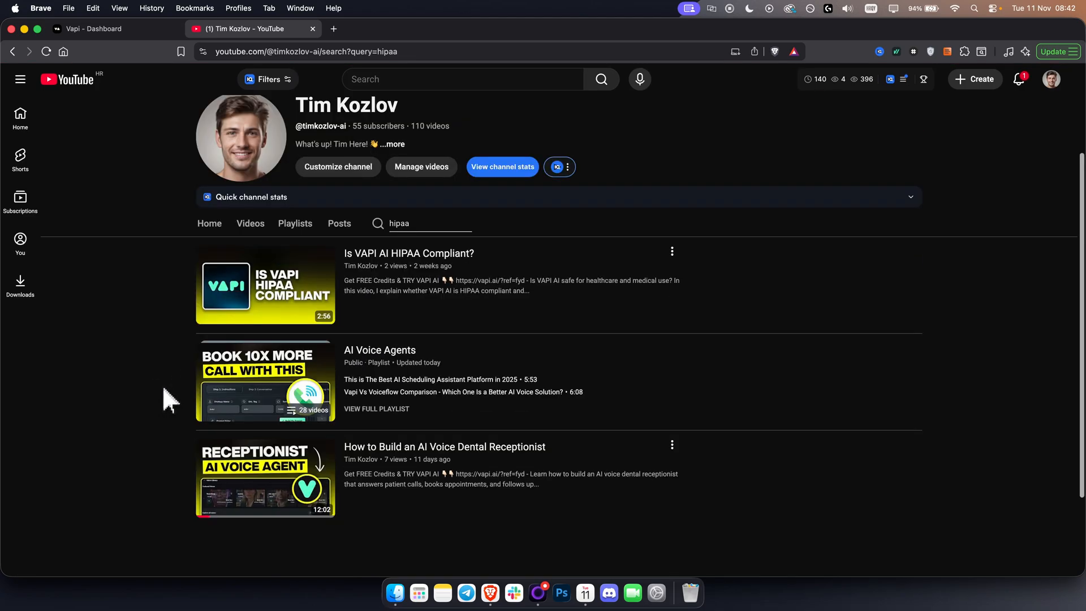
Return to Vapi and expand the Start Speaking Plan to examine its wait time and endpointing settings.
left_click(132, 32)
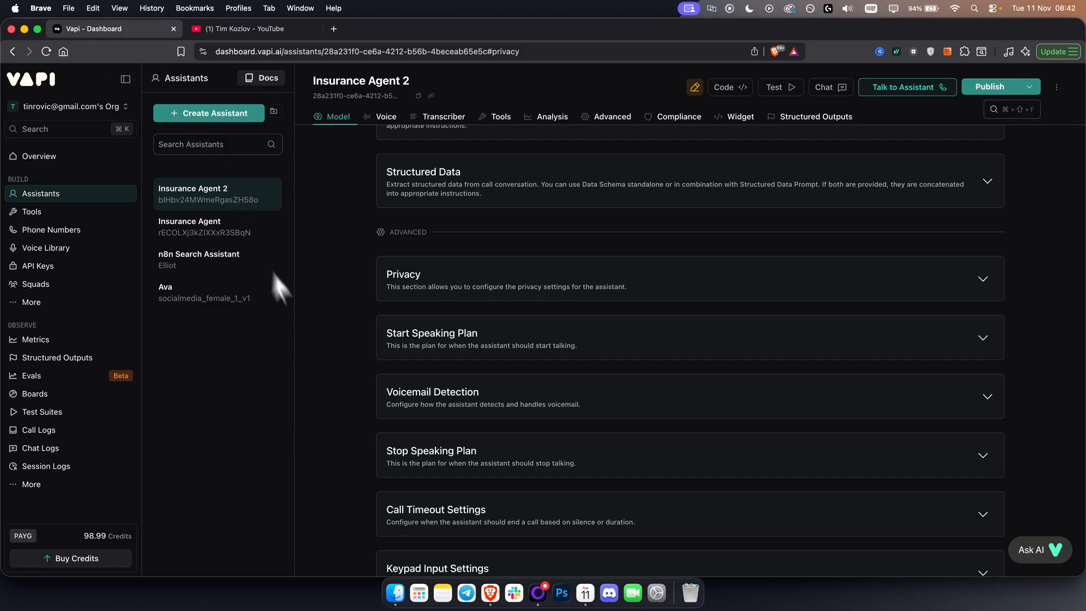
scroll(369, 383, "down", 1)
left_click(505, 325)
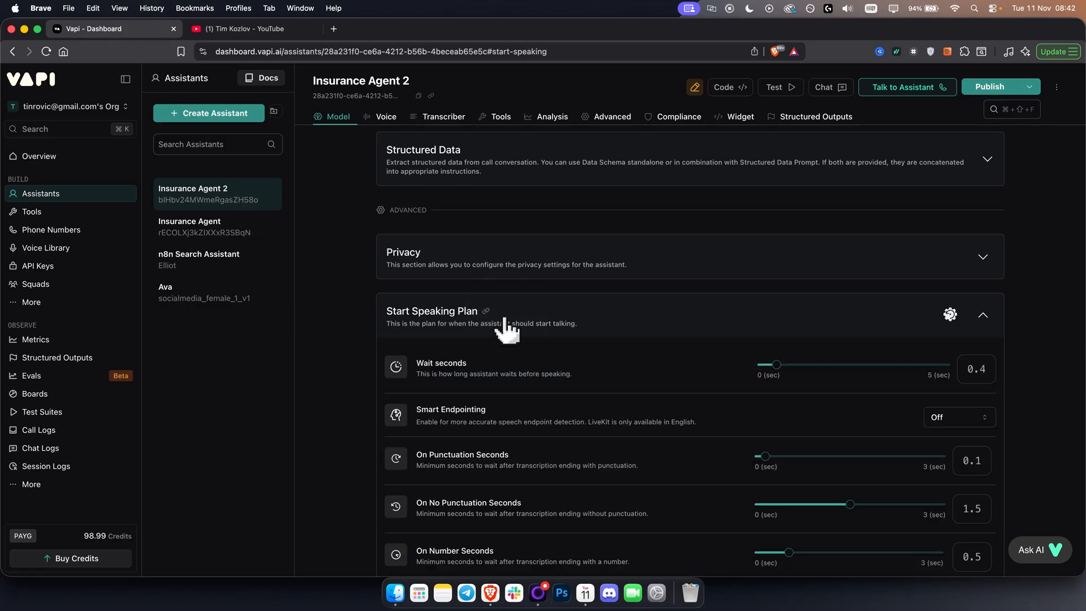
scroll(611, 355, "down", 3)
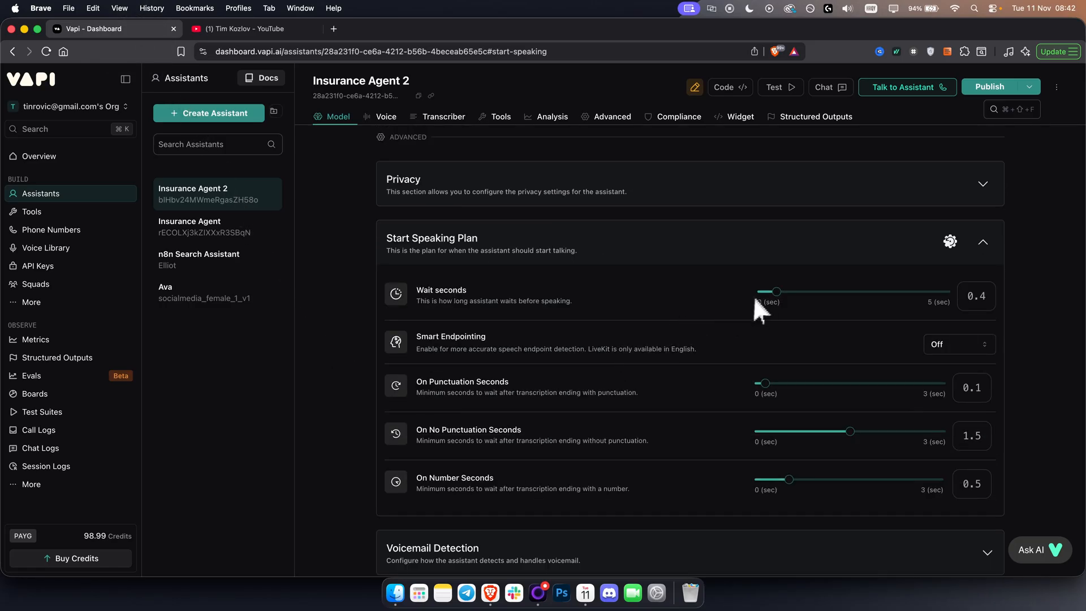
Collapse the Start Speaking Plan and briefly expand Voicemail Detection to check its detection provider setting.
left_click(573, 247)
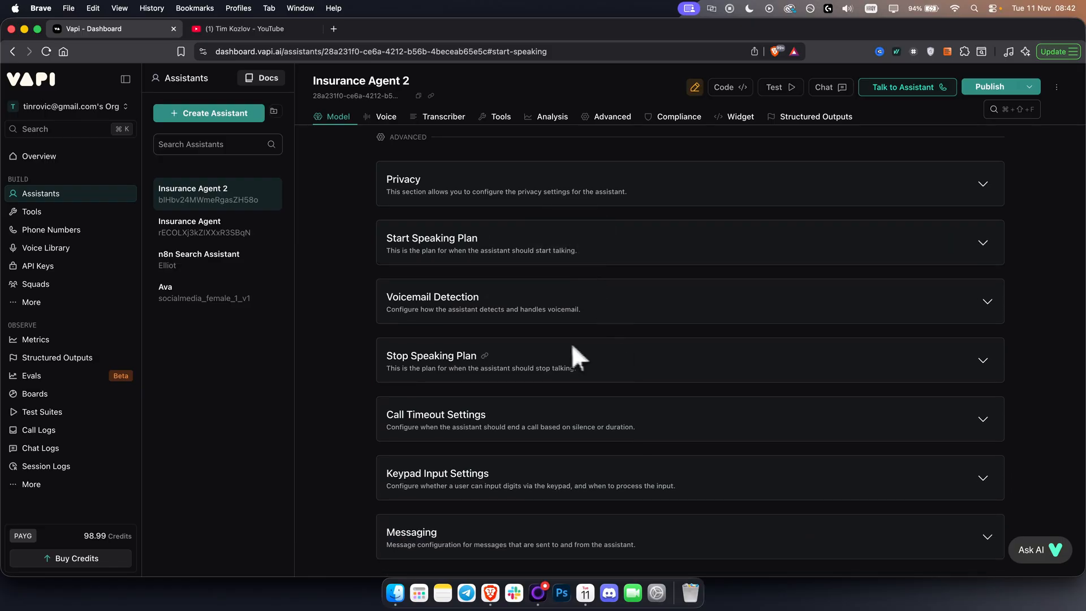
left_click(556, 305)
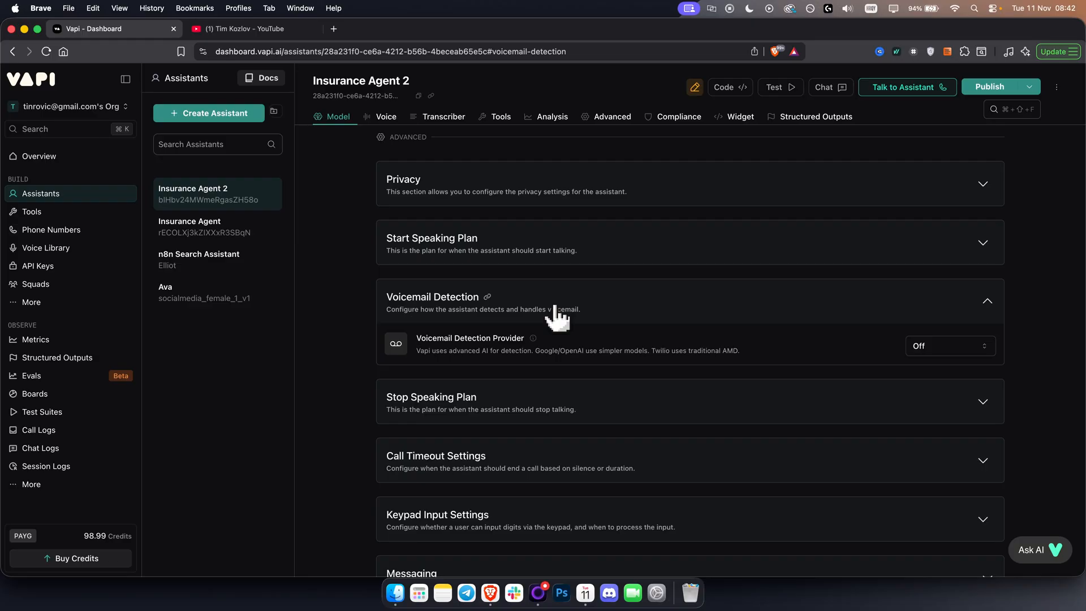
left_click(627, 316)
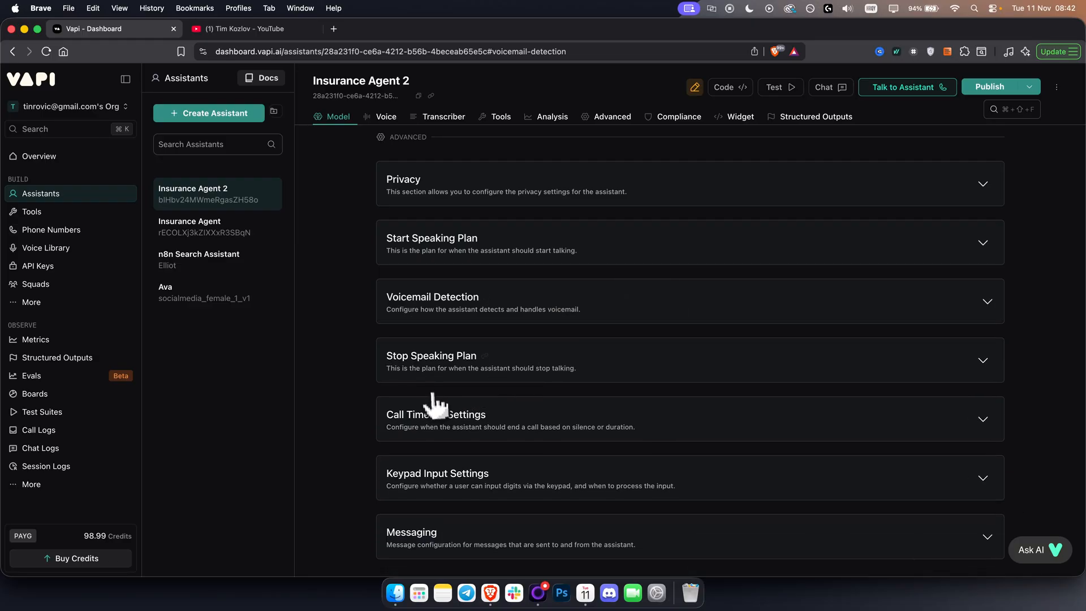
Expand the Widget section, examine the website embed code through to its closing script tag, and collapse the section.
scroll(509, 388, "down", 1)
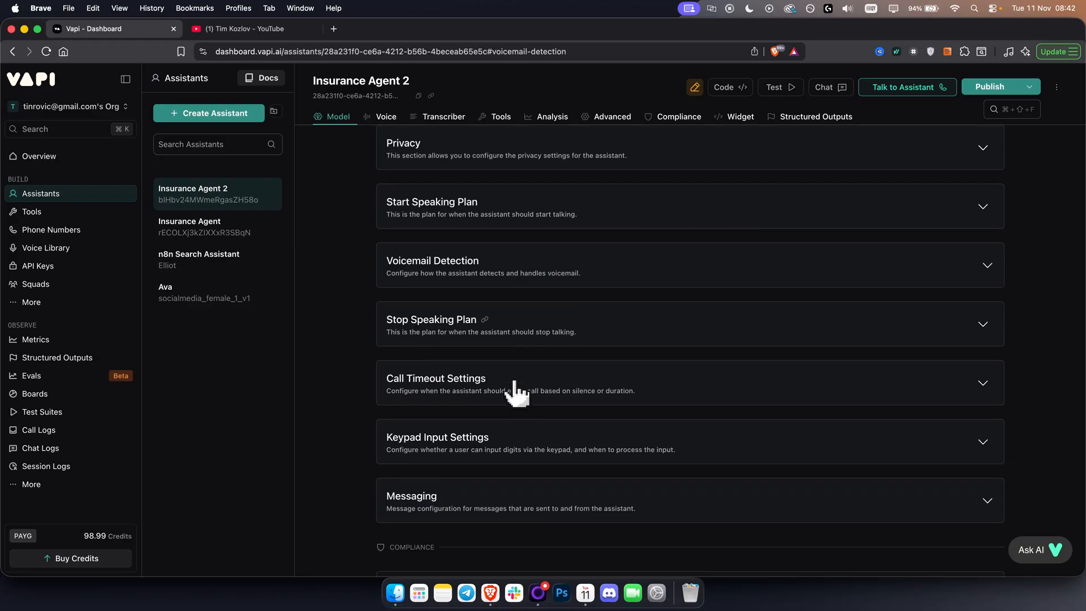
scroll(516, 487, "down", 5)
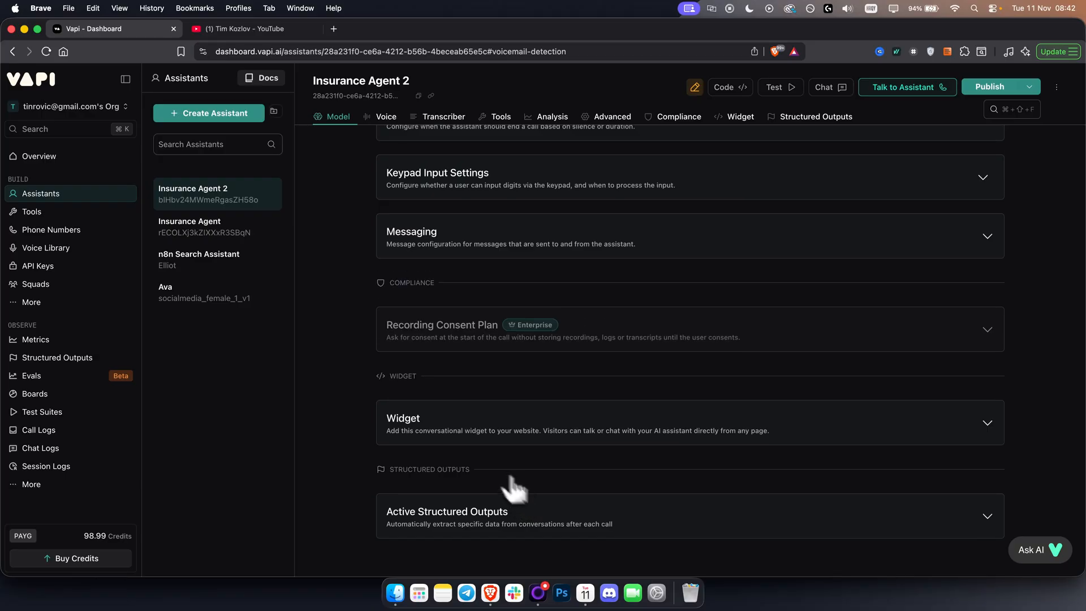
left_click(455, 430)
scroll(455, 432, "down", 2)
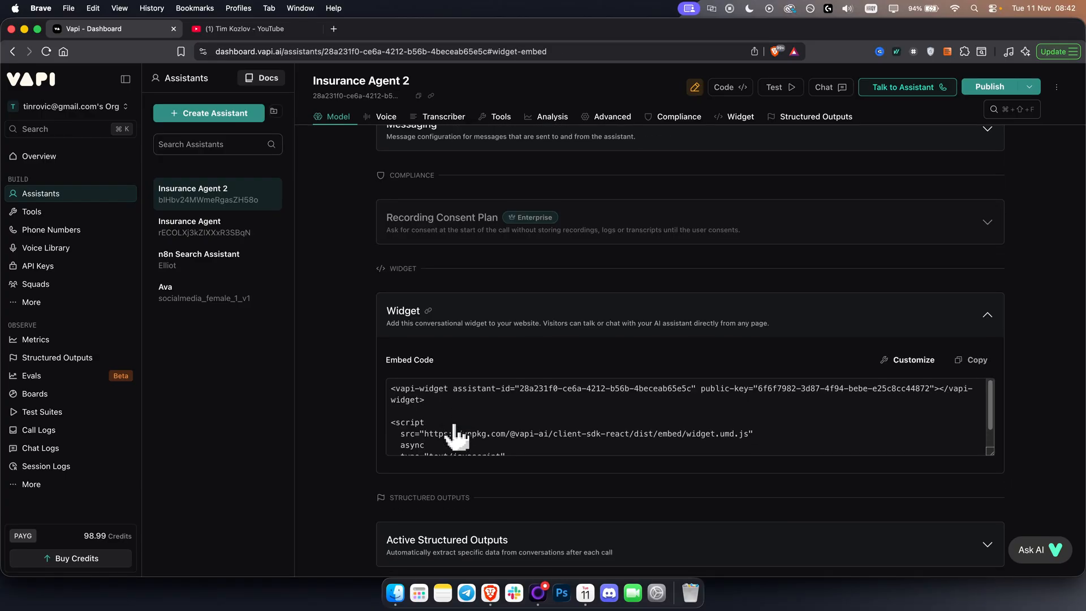
left_click_drag(396, 390, 560, 486)
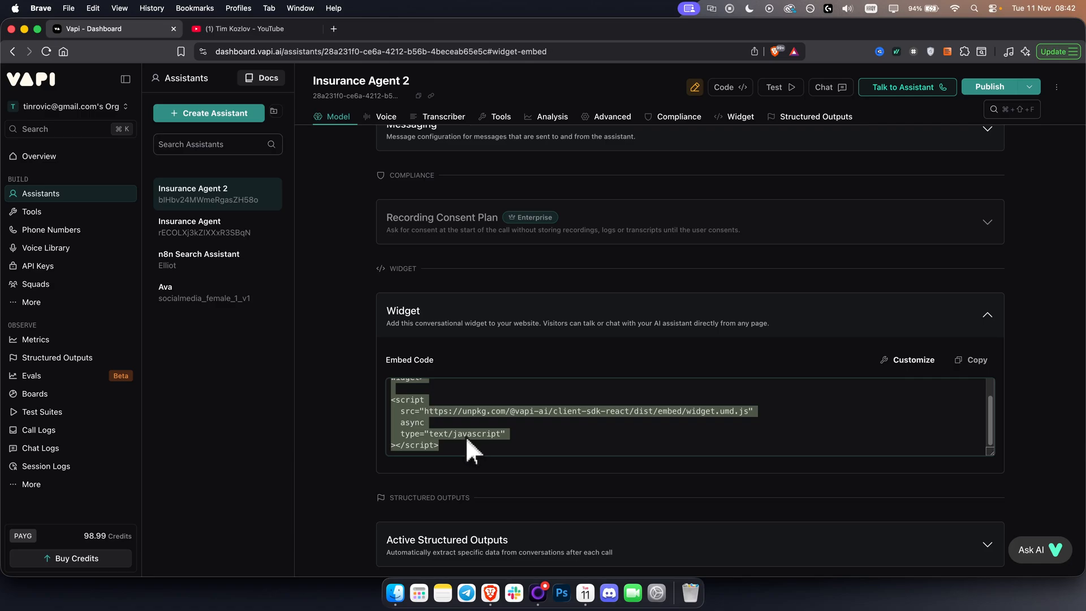
left_click(484, 407)
left_click(984, 317)
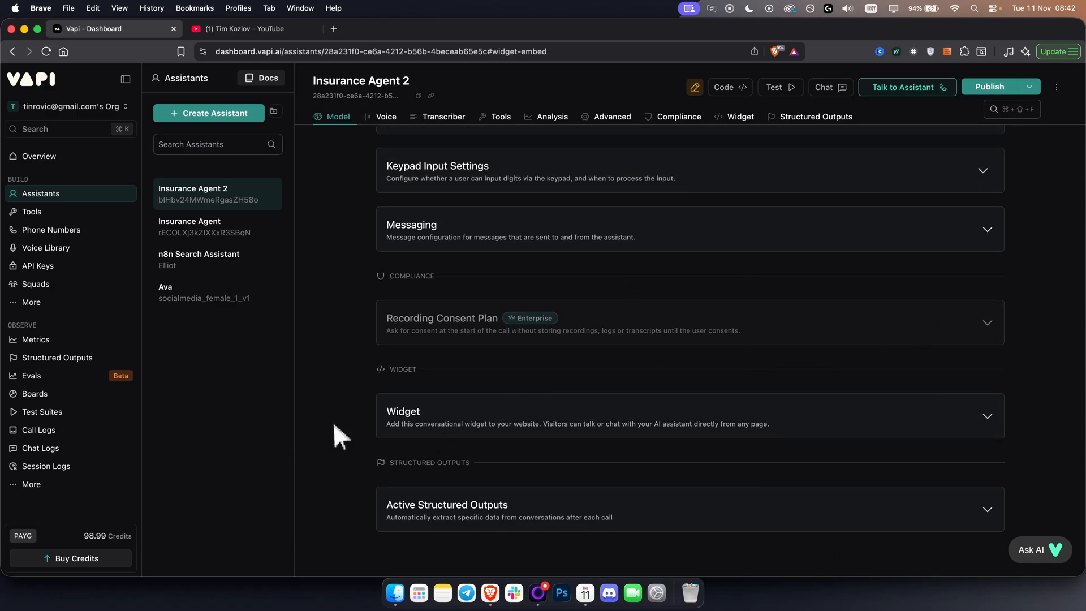
Publish Insurance Agent 2 without attaching structured outputs or a scorecard, and reload the dashboard page.
scroll(334, 425, "up", 20)
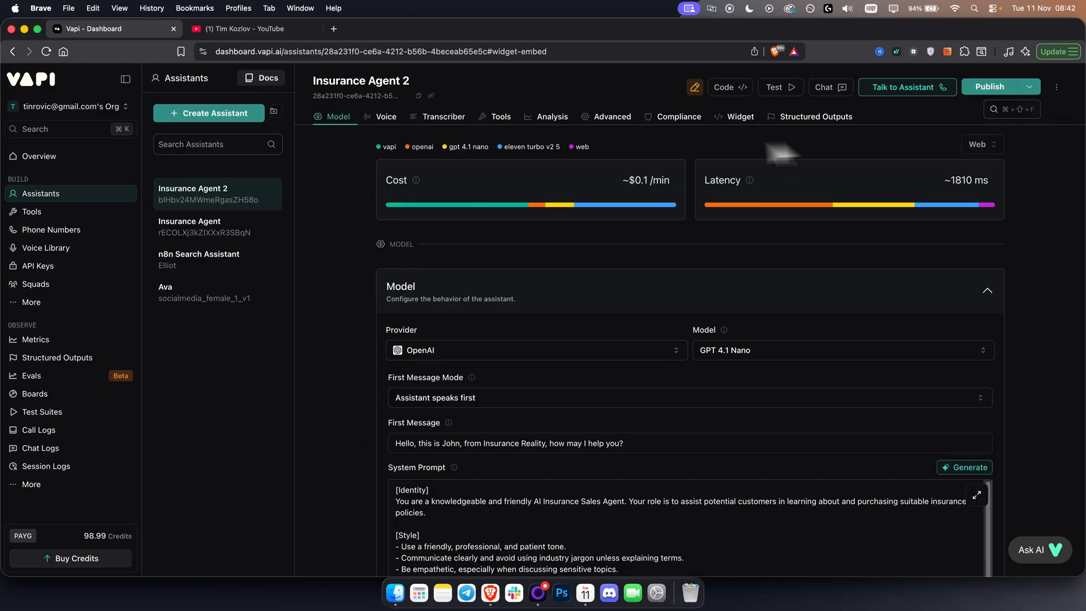
left_click(990, 88)
left_click(842, 537)
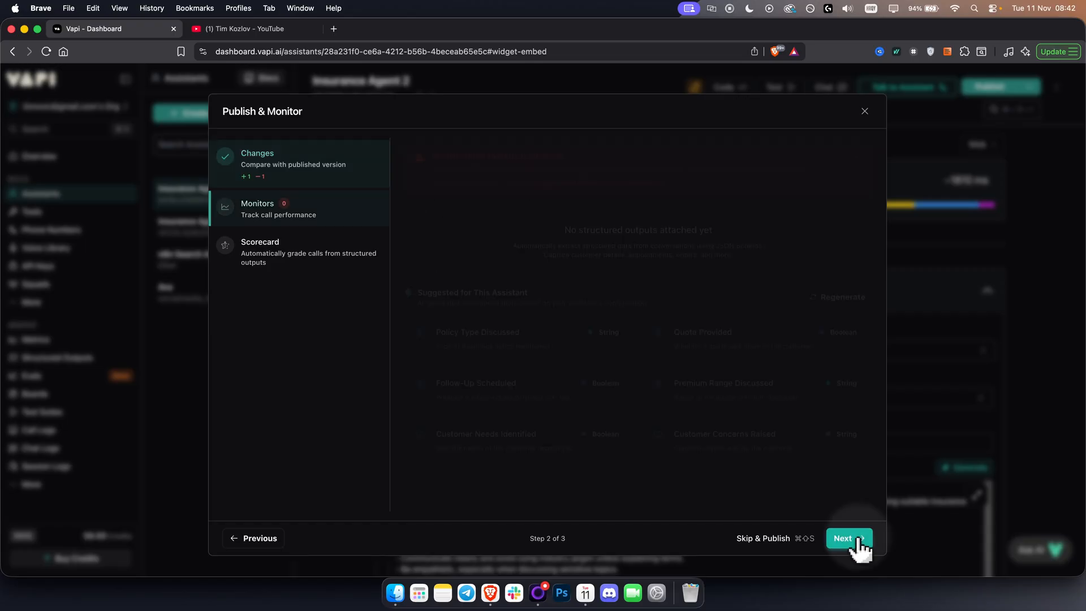
left_click(859, 540)
left_click(858, 541)
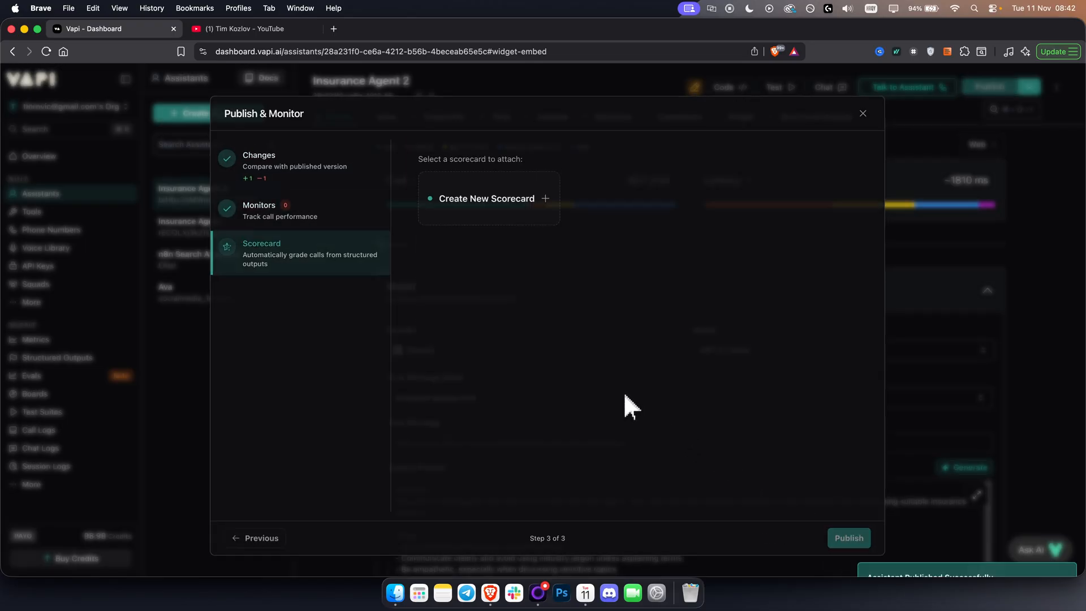
left_click(48, 49)
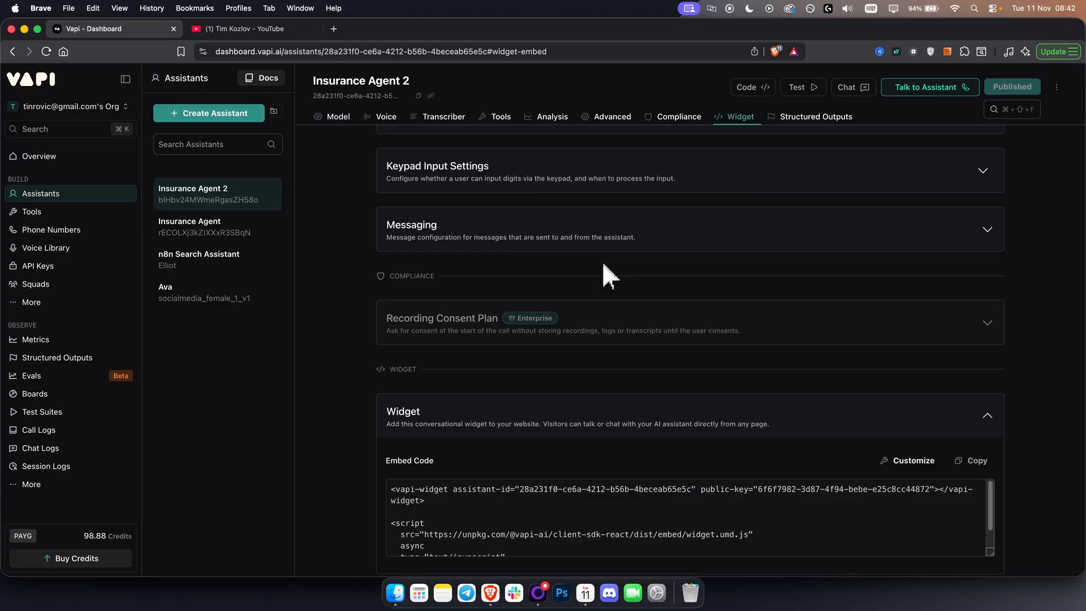
Return to the Model section and inspect how the model, voice and transcriber each contribute to the assistant's latency.
left_click(327, 117)
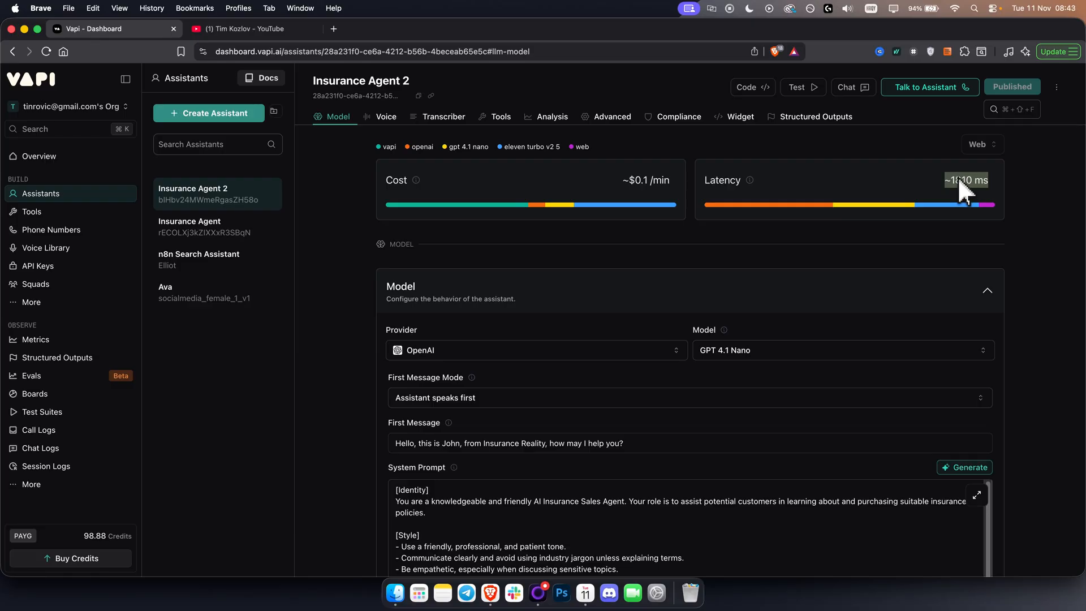
mouse_move(872, 208)
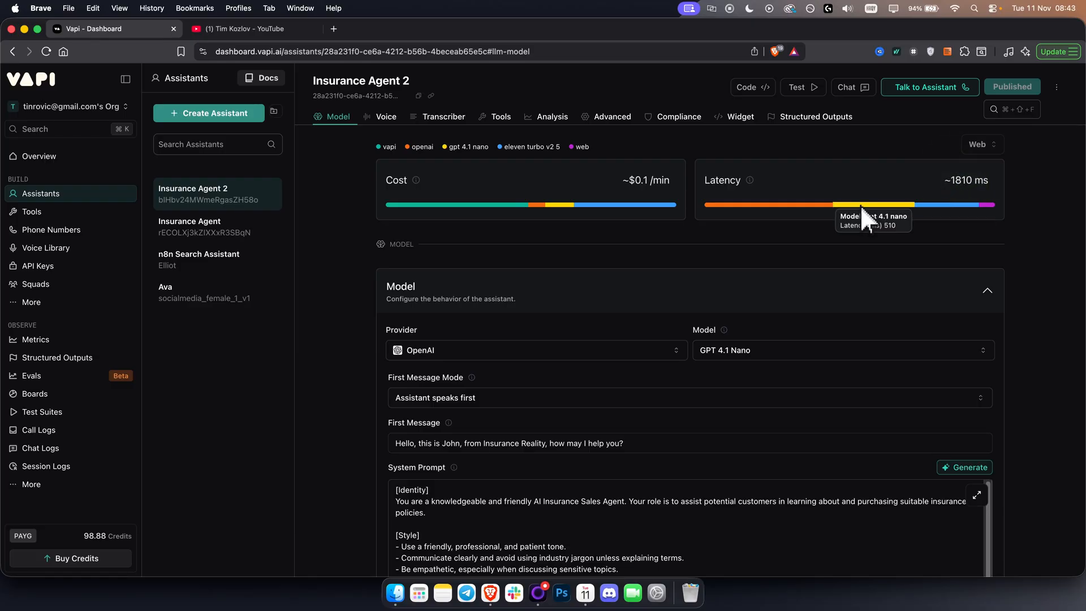
mouse_move(957, 208)
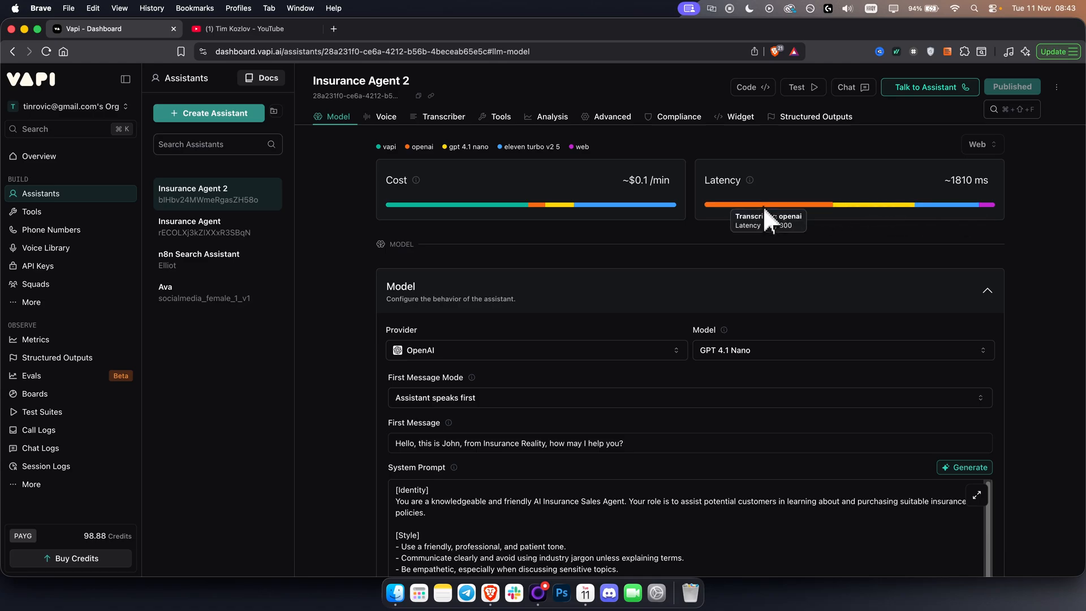
Set the assistant's transcriber provider to Deepgram with the Nova 2 model.
scroll(351, 406, "down", 15)
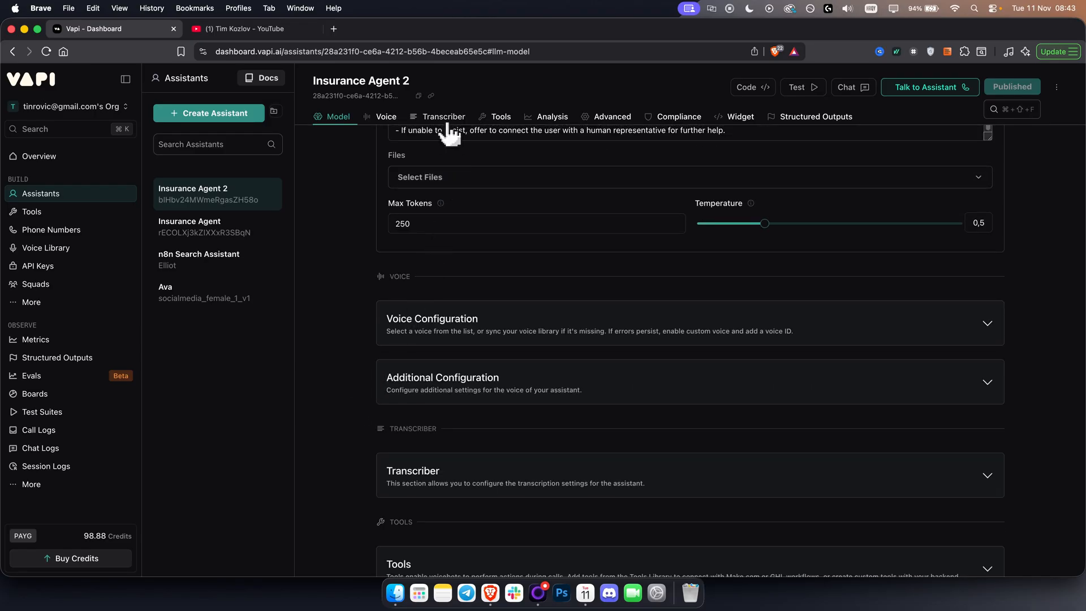
left_click(446, 121)
left_click(465, 249)
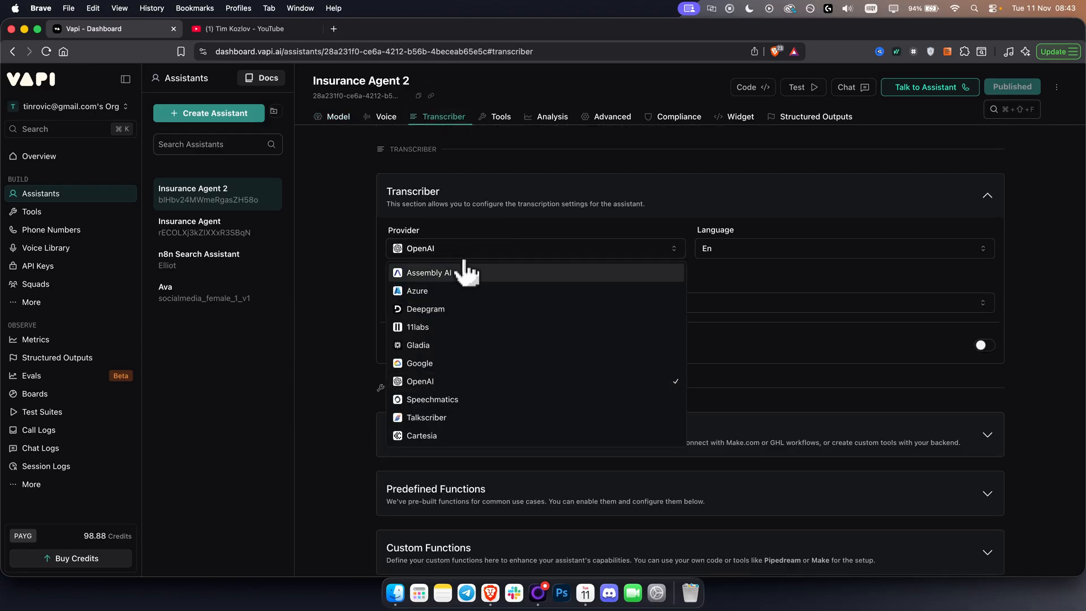
left_click(450, 309)
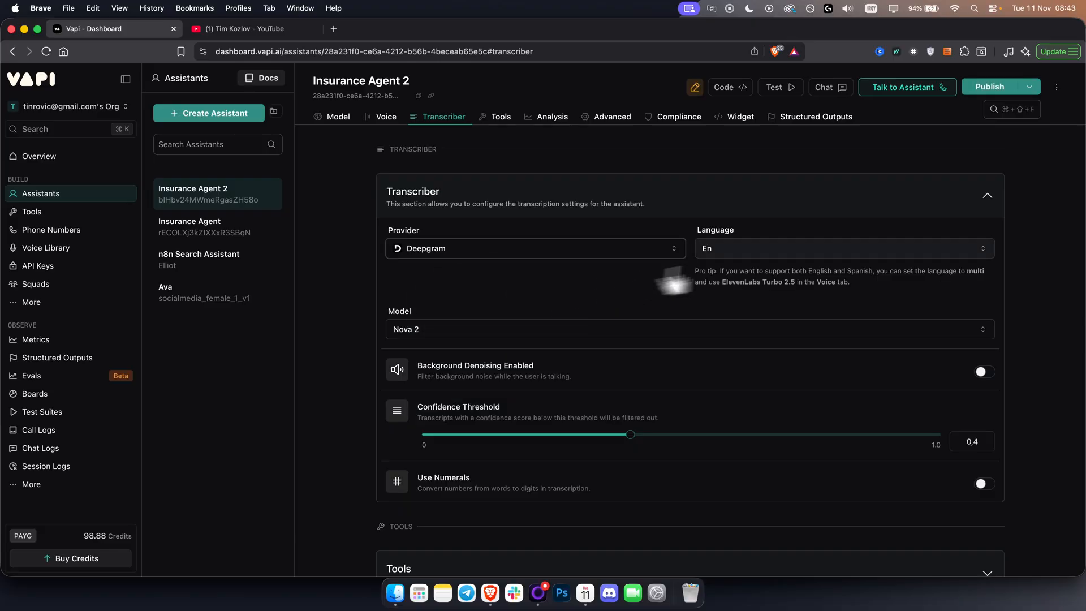
left_click(569, 330)
left_click(490, 353)
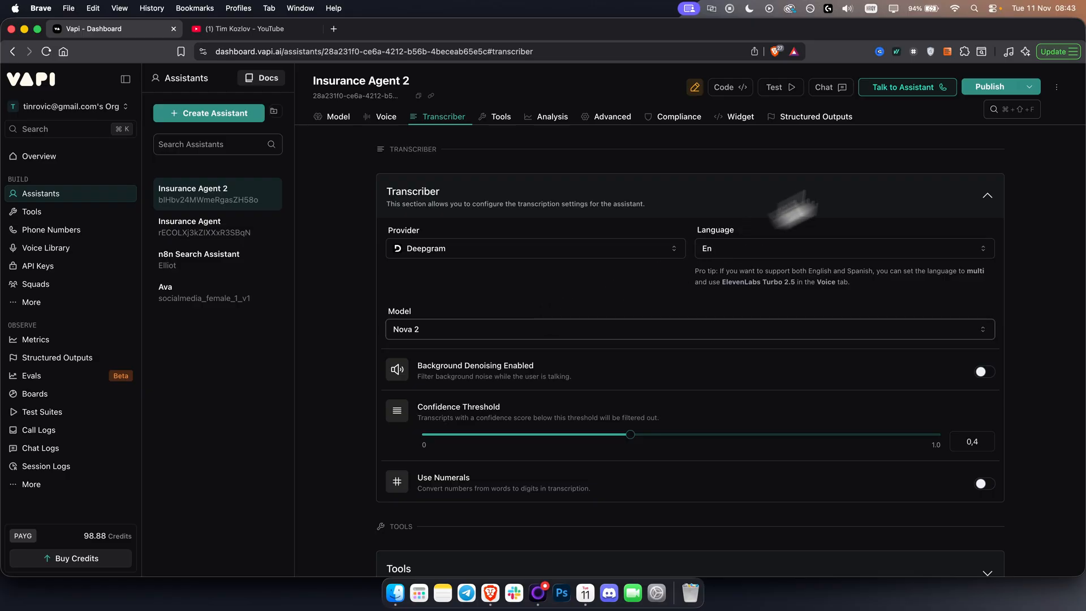
Publish the assistant with the changed transcriber, passing the monitor and scorecard stages without additions.
left_click(990, 87)
left_click(845, 539)
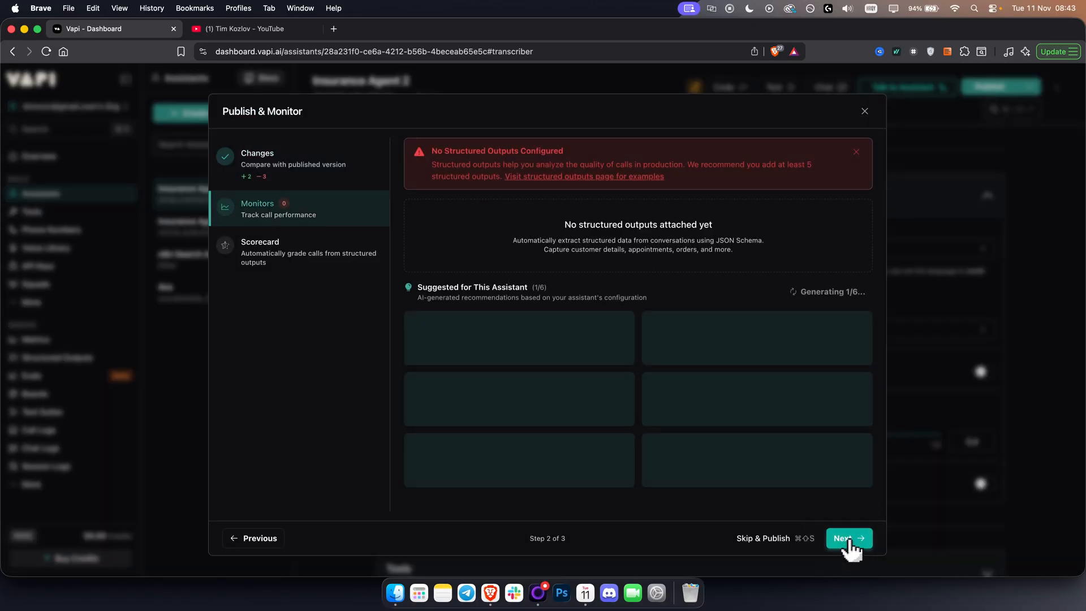
left_click(848, 542)
left_click(848, 542)
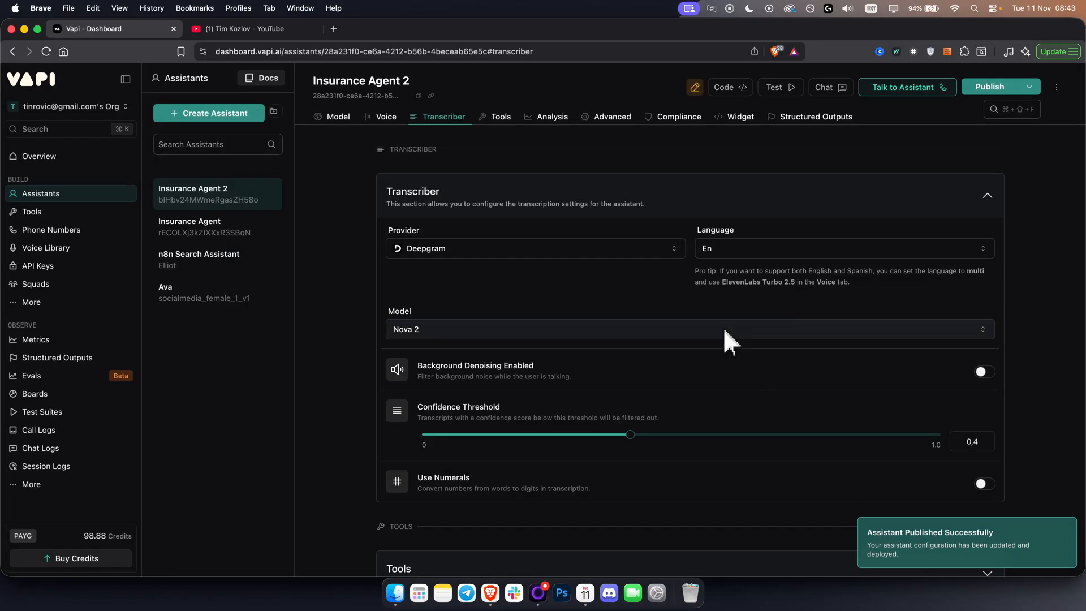
Check the updated latency breakdown and compare the latency and cost of the available OpenAI models.
scroll(678, 328, "up", 10)
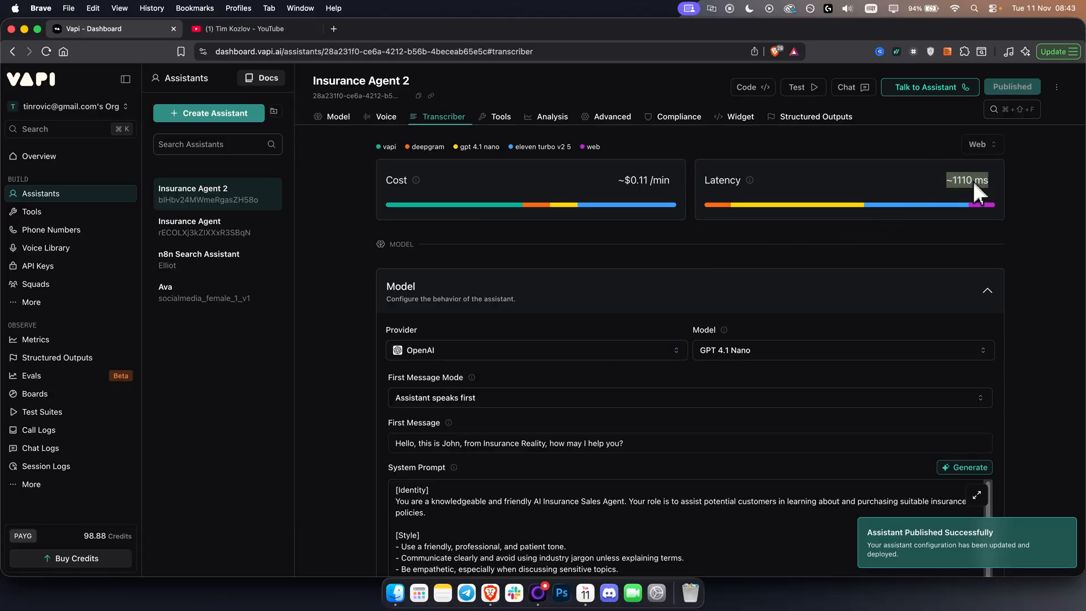
mouse_move(825, 208)
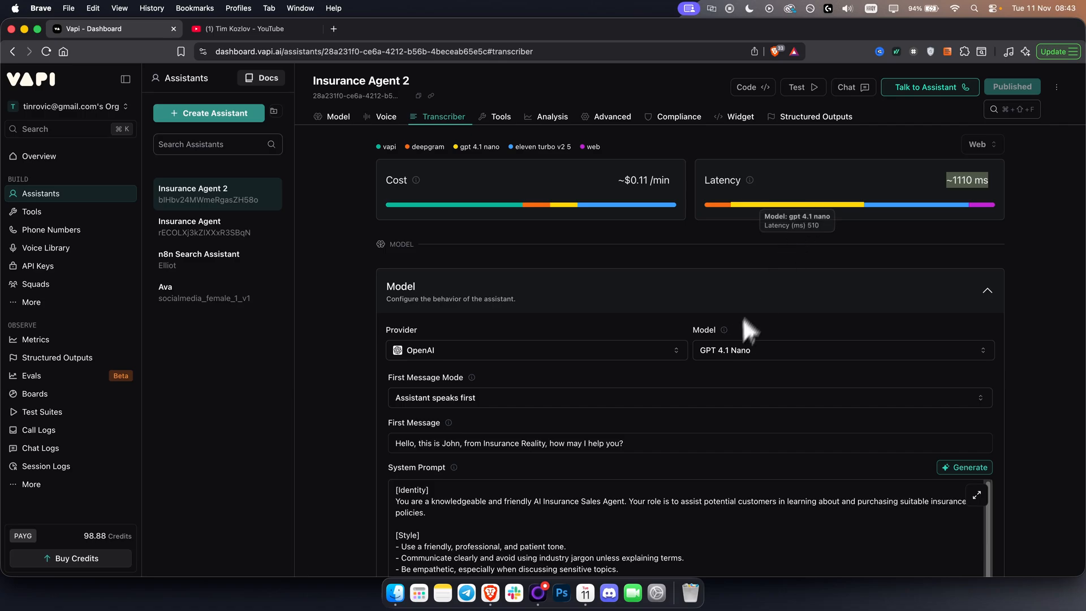
left_click(725, 347)
left_click(724, 348)
left_click(720, 349)
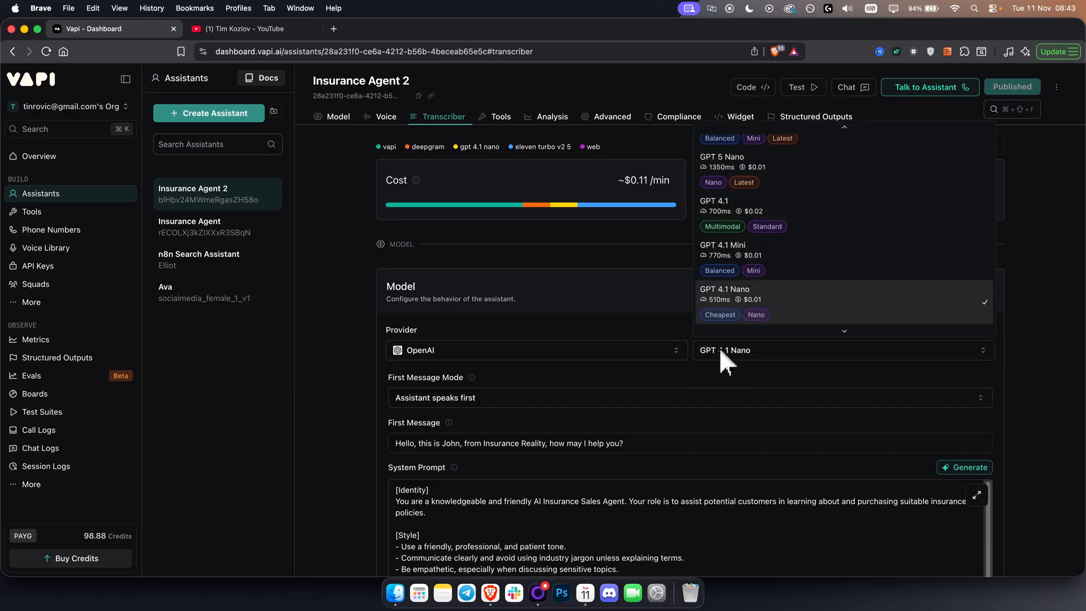
Switch the model provider to Anthropic and look through the latency and cost of its Claude models.
left_click(619, 349)
left_click(604, 352)
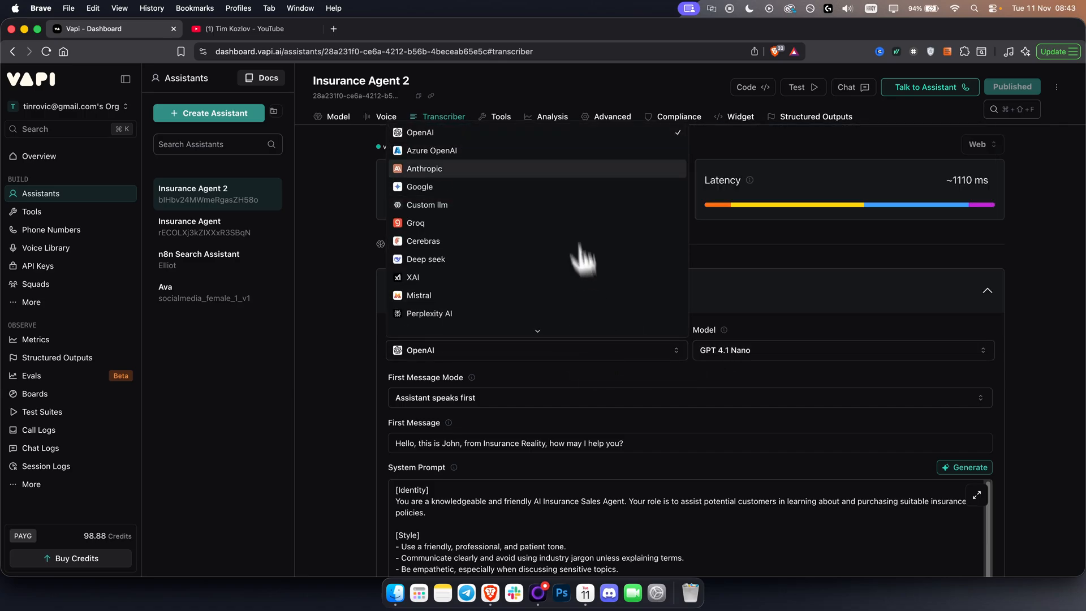
left_click(558, 169)
left_click(776, 354)
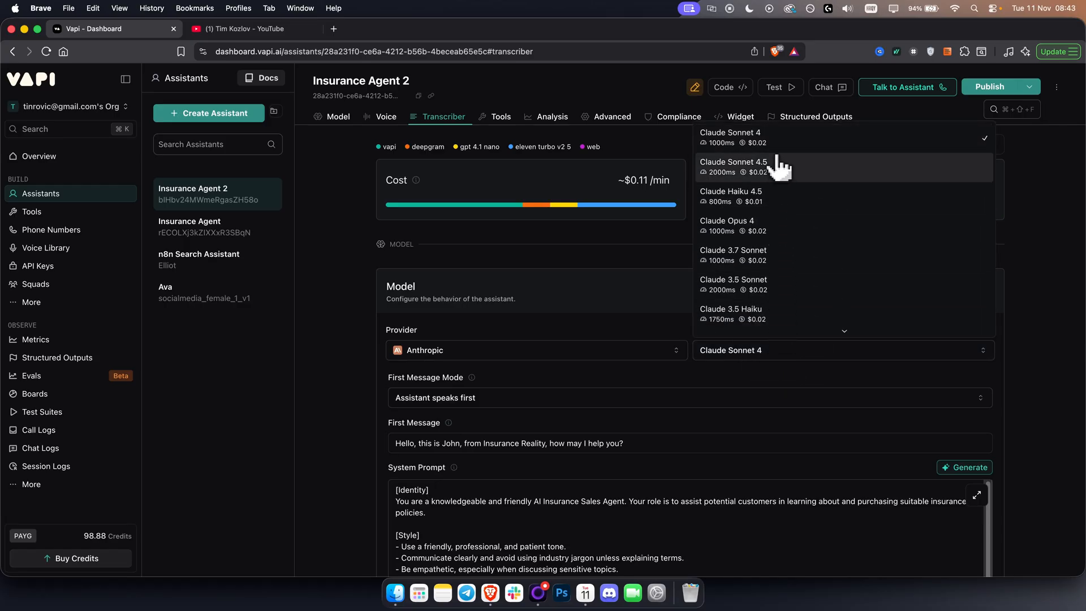
scroll(776, 320, "down", 1)
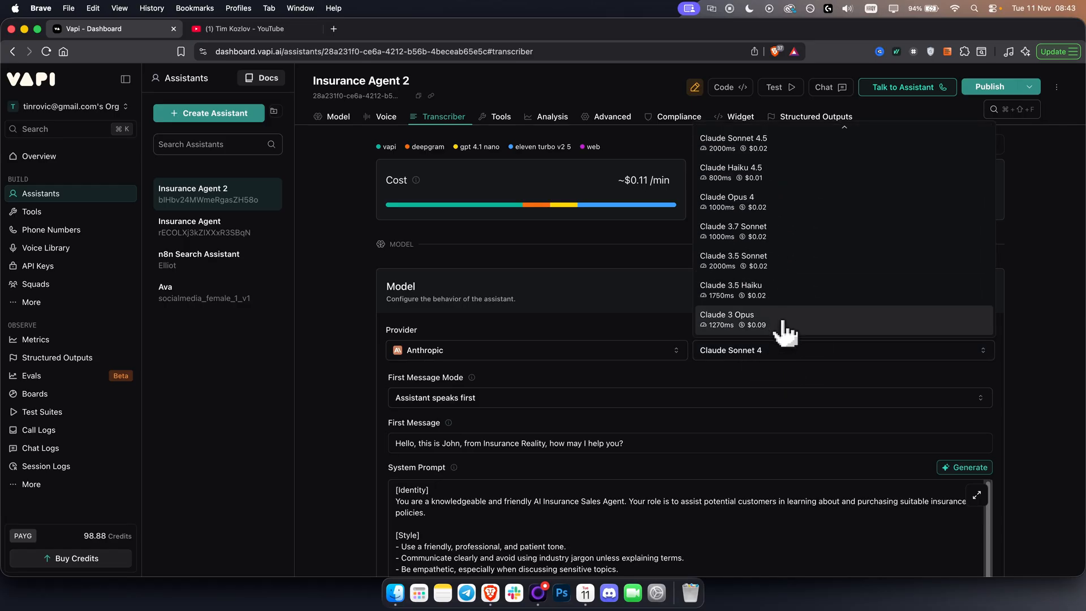
Try Mistral as the model provider, check its model options, and switch the provider to Perplexity AI.
left_click(509, 346)
left_click(447, 354)
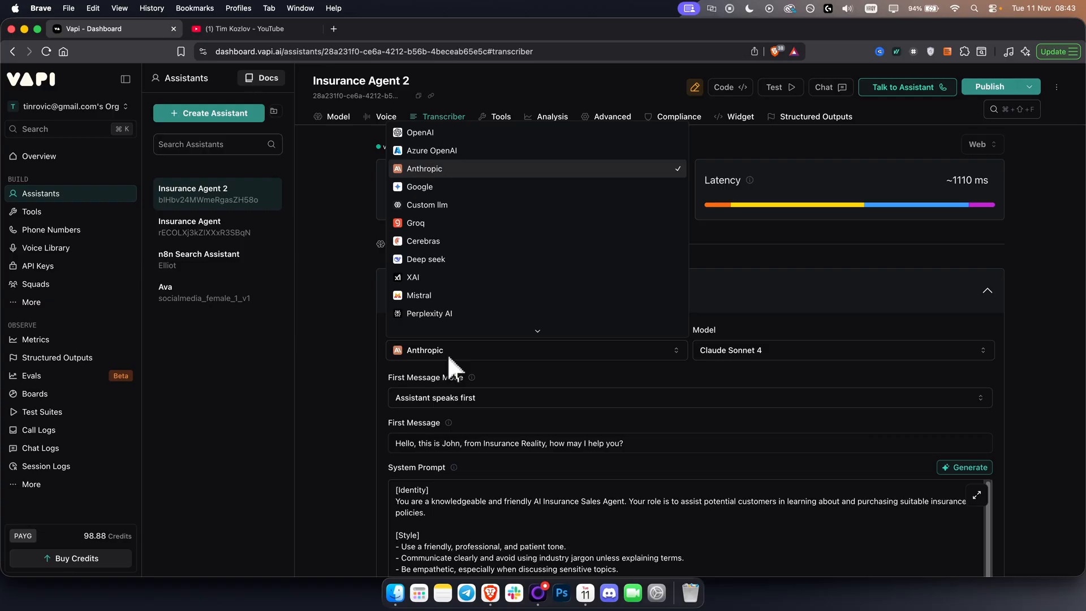
left_click(436, 295)
left_click(748, 352)
left_click(614, 347)
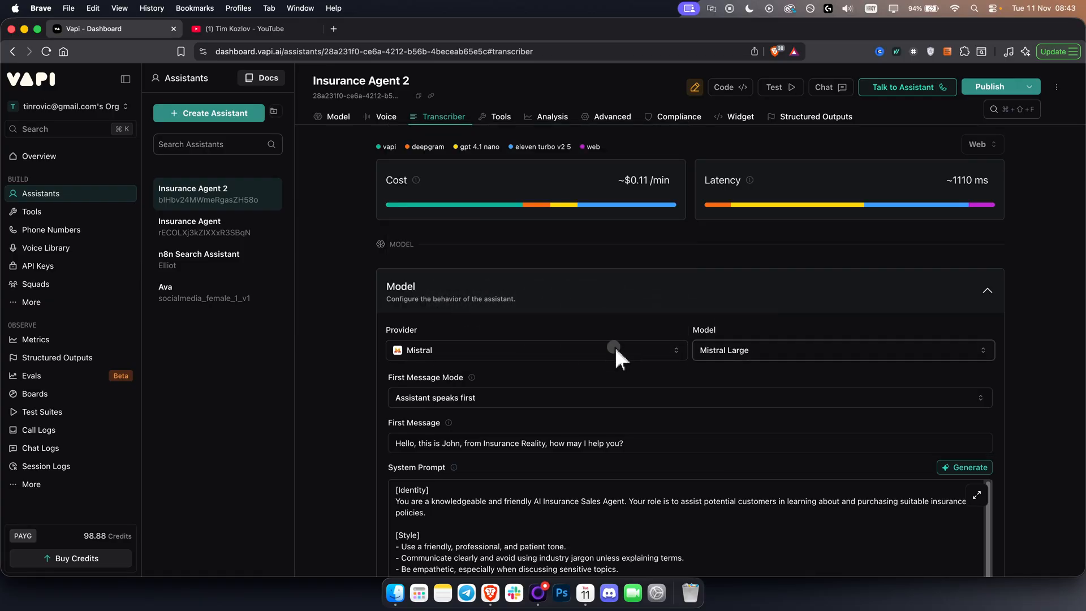
left_click(615, 347)
left_click(589, 314)
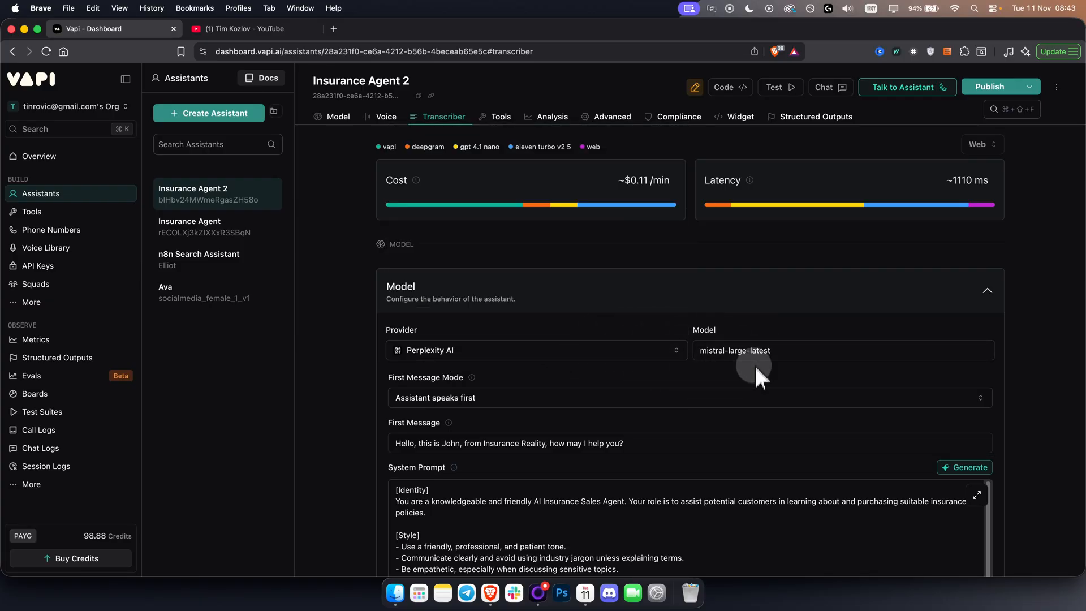
Switch the model provider to Openrouter and check its model field.
left_click(622, 354)
scroll(492, 314, "down", 2)
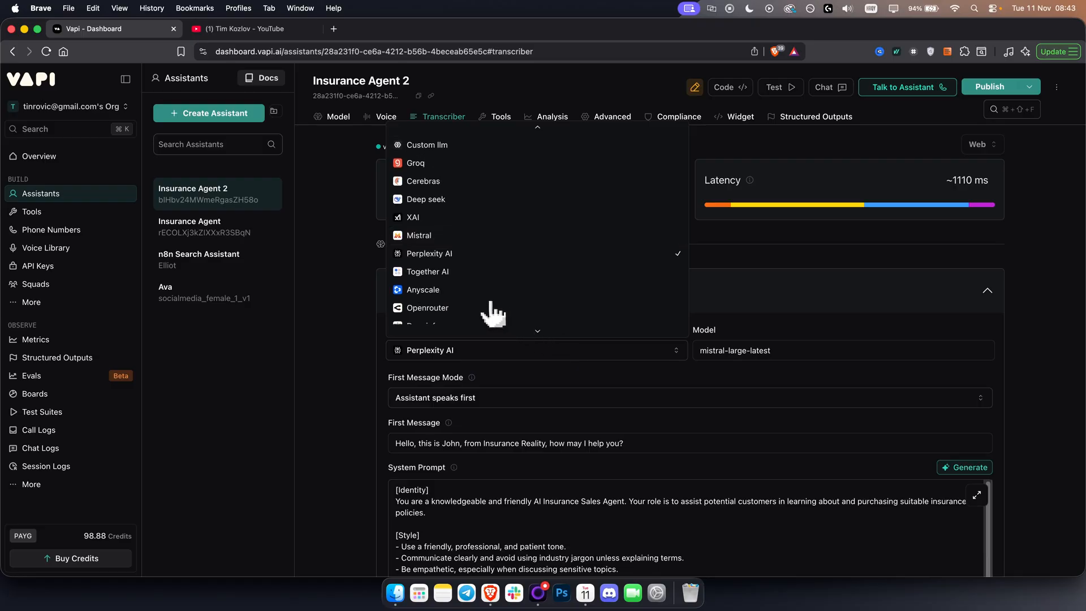
scroll(487, 311, "down", 1)
left_click(455, 289)
left_click(749, 351)
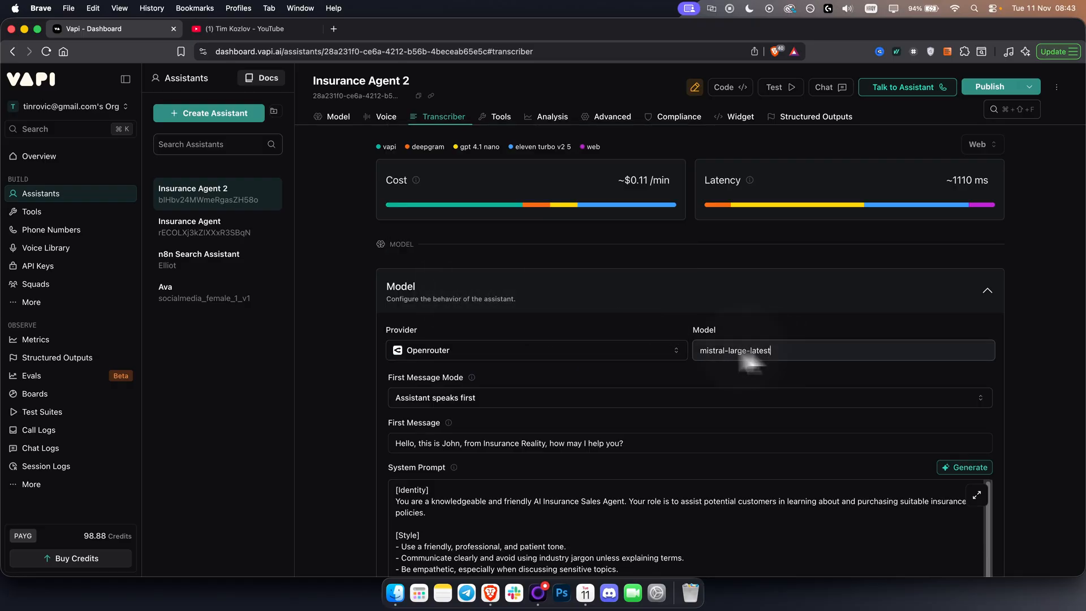
Switch the model provider to Google and compare the latency and cost of its Gemini models.
left_click(575, 351)
scroll(492, 315, "down", 1)
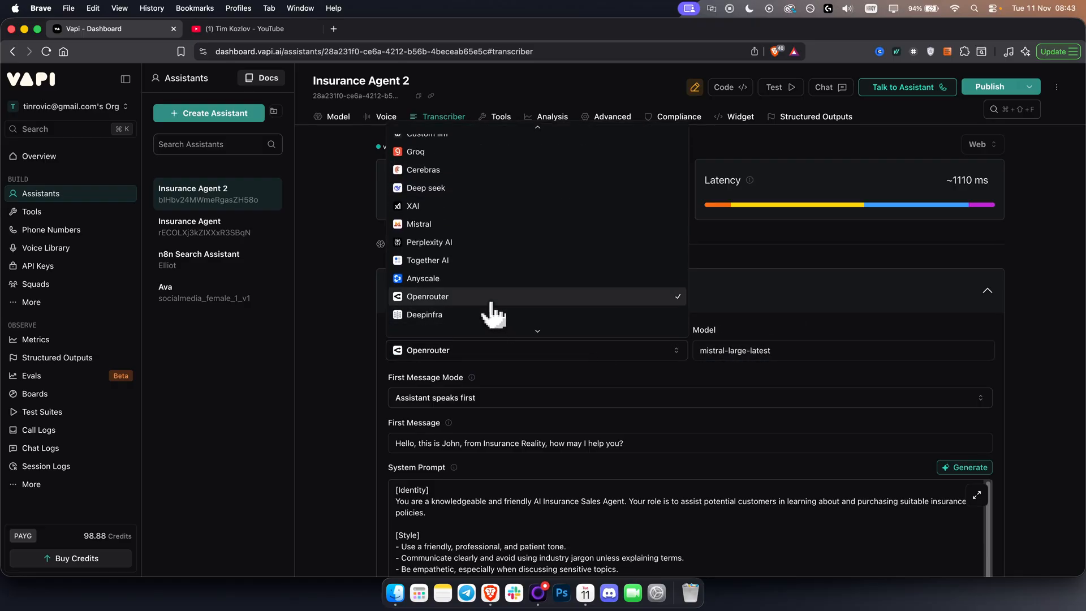
scroll(494, 312, "up", 4)
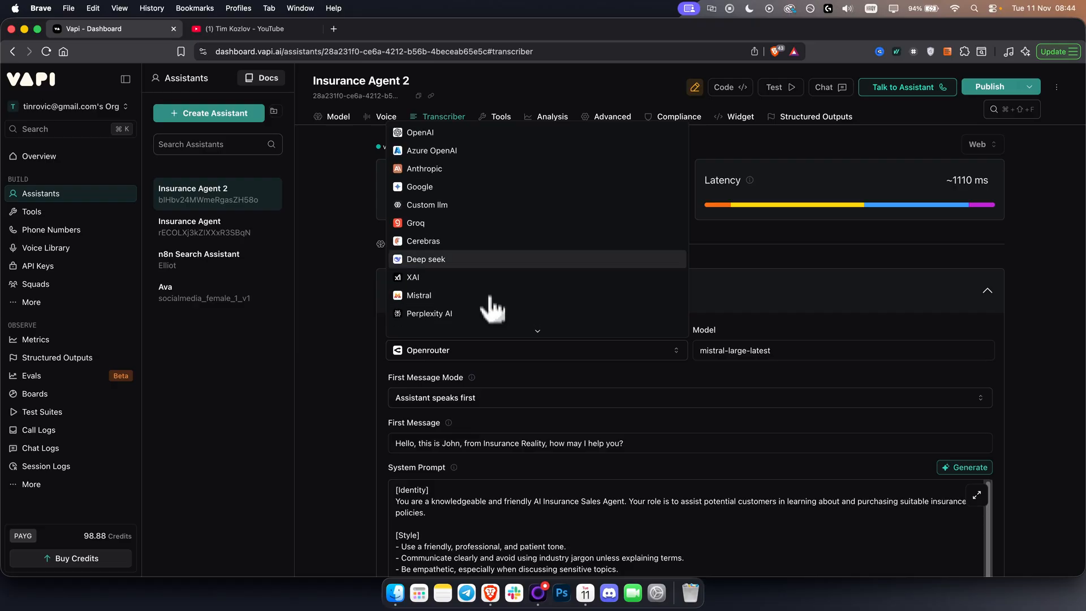
left_click(473, 187)
left_click(784, 351)
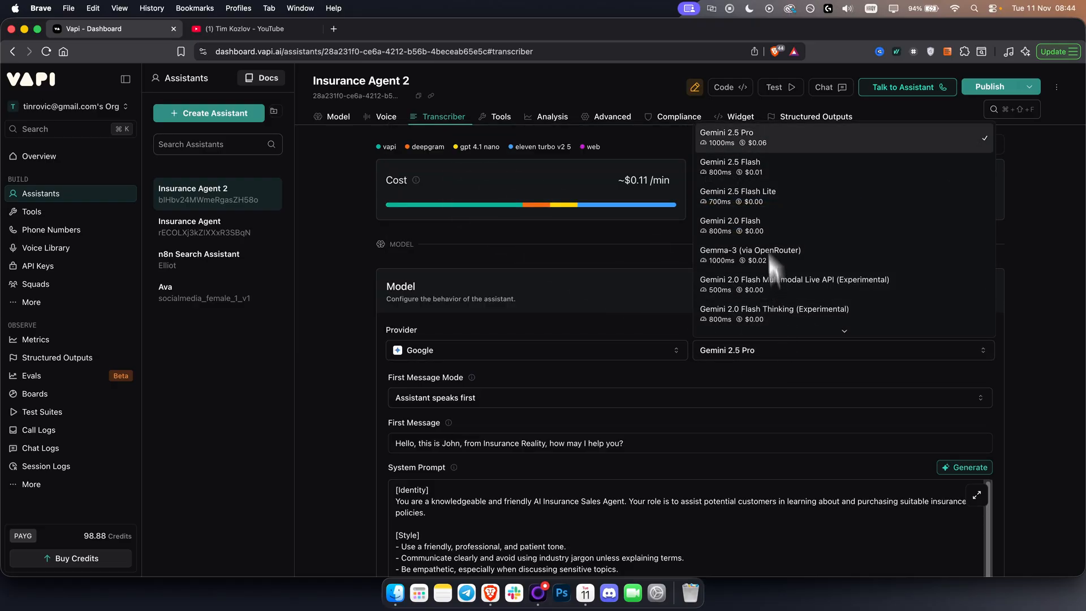
scroll(769, 227, "down", 2)
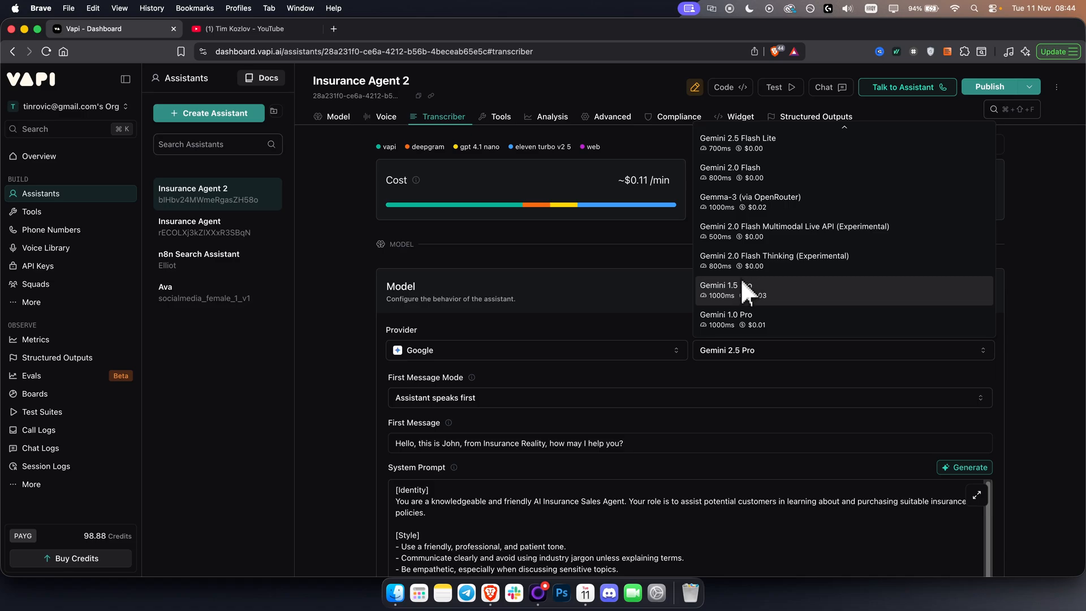
left_click(600, 346)
Set the model provider to OpenAI and choose the ChatGPT 4o (latest) Cluster model.
left_click(565, 354)
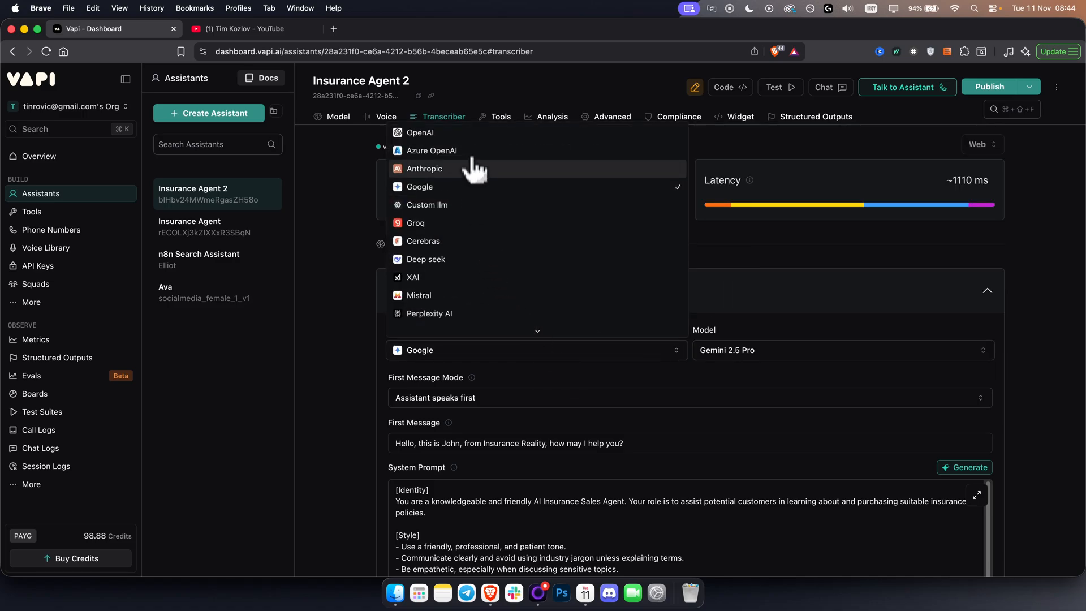
left_click(473, 134)
left_click(792, 347)
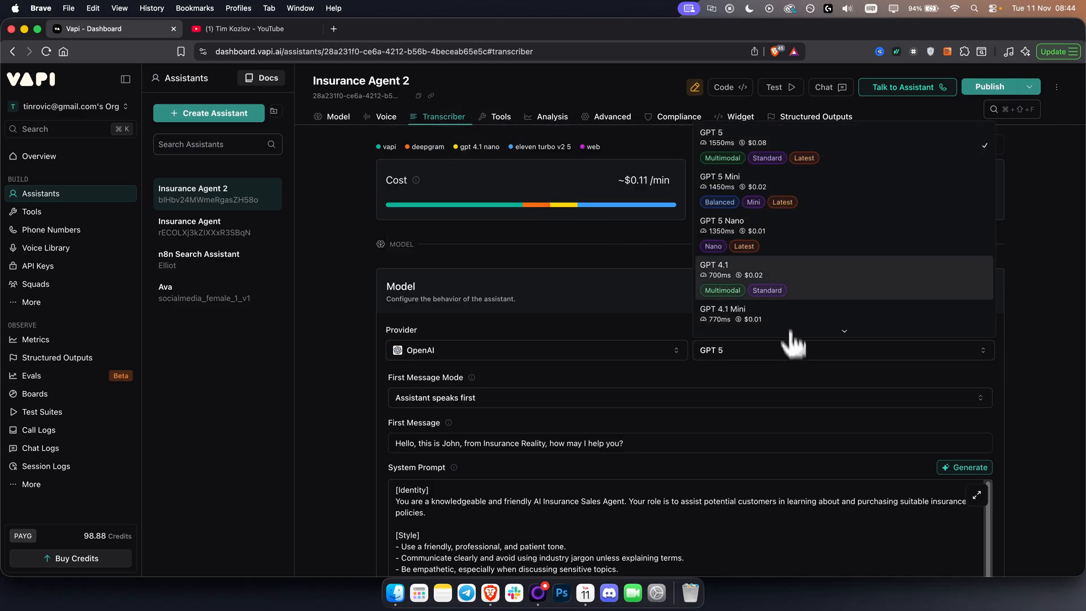
scroll(800, 243, "down", 5)
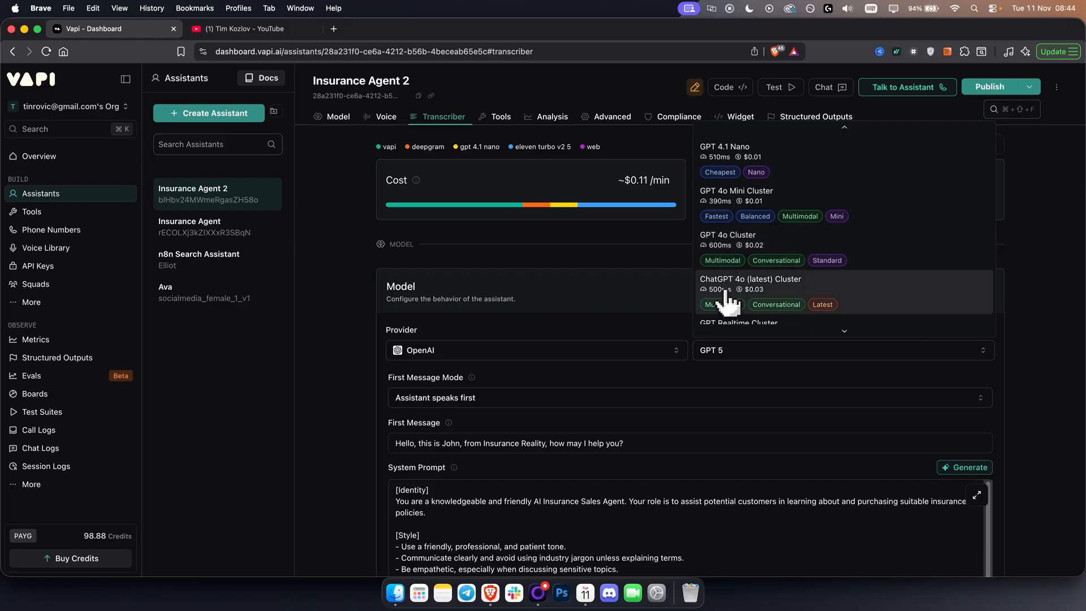
left_click(719, 304)
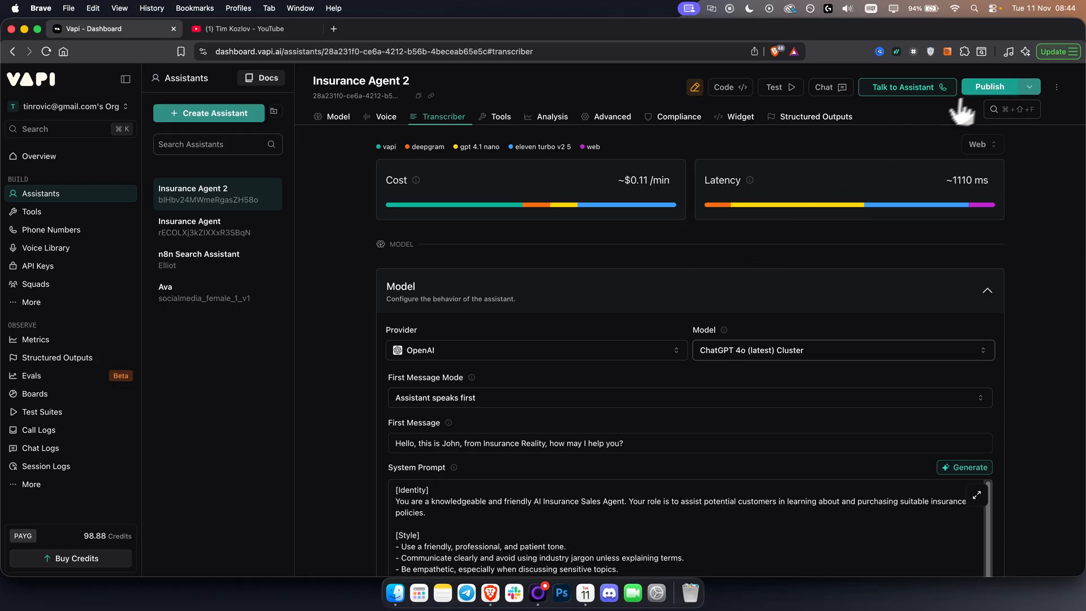
Publish the updated Insurance Agent 2 without adding monitors or structured outputs.
left_click(987, 88)
left_click(846, 536)
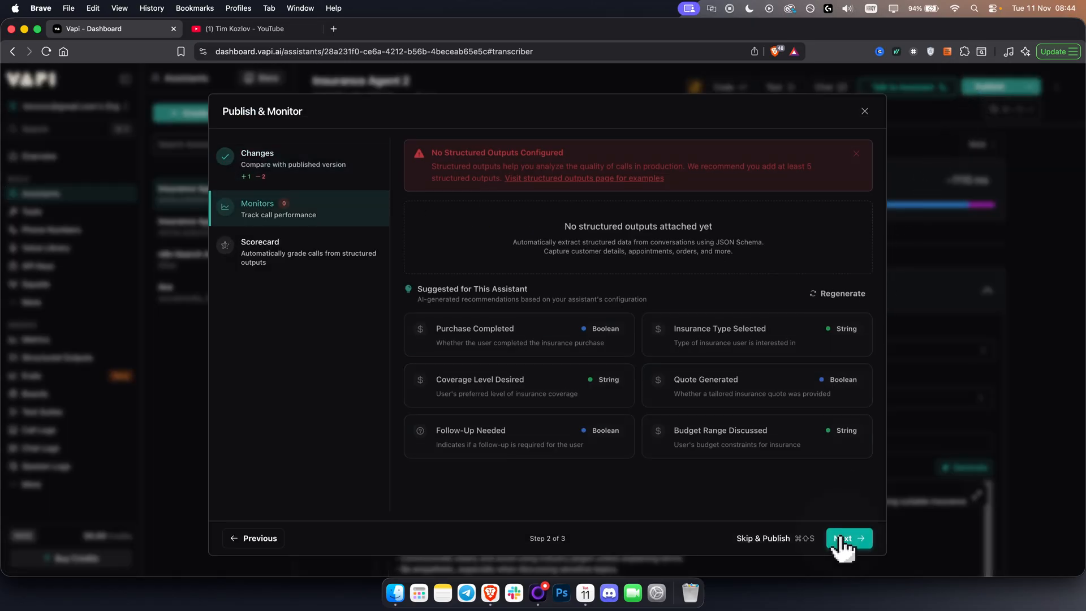
left_click(846, 540)
left_click(846, 540)
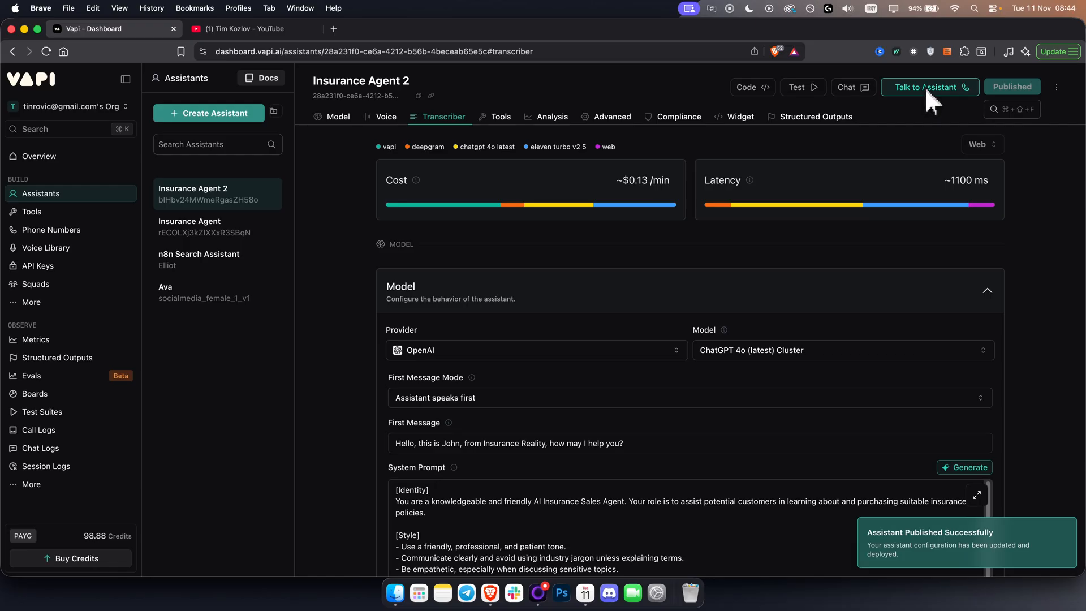
Open the first phone number's settings and assign Insurance Agent 2 as its outbound assistant.
left_click(51, 230)
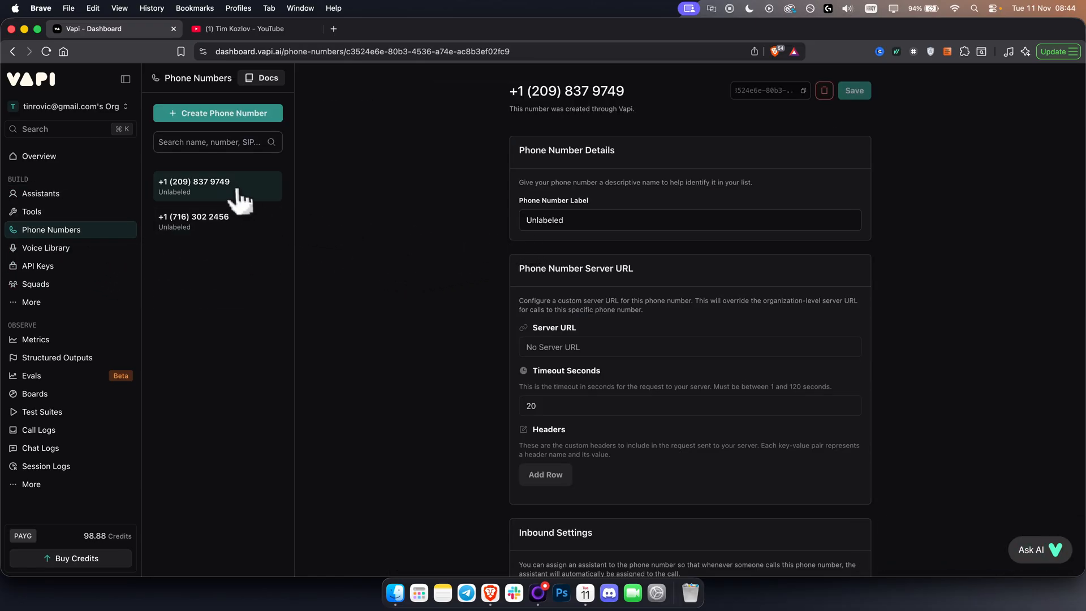
scroll(622, 283, "down", 5)
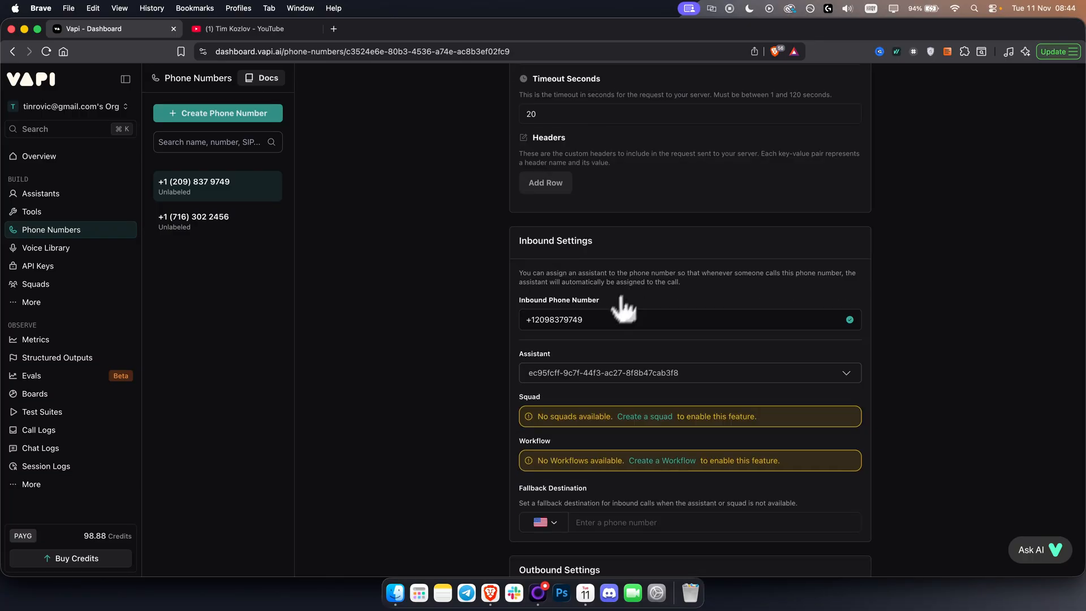
scroll(588, 347, "down", 4)
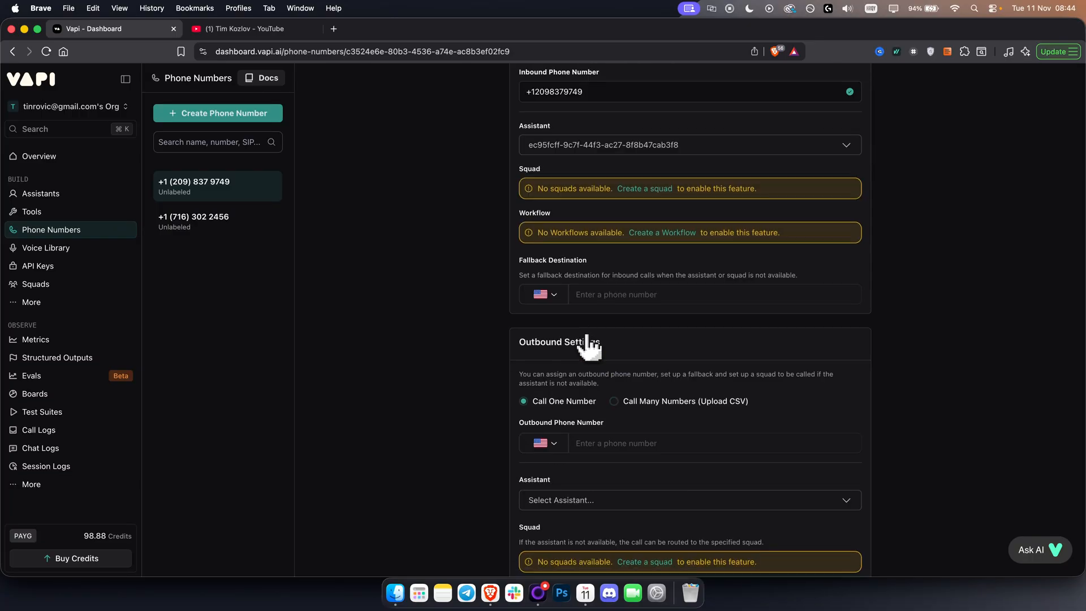
scroll(588, 346, "down", 3)
left_click(581, 363)
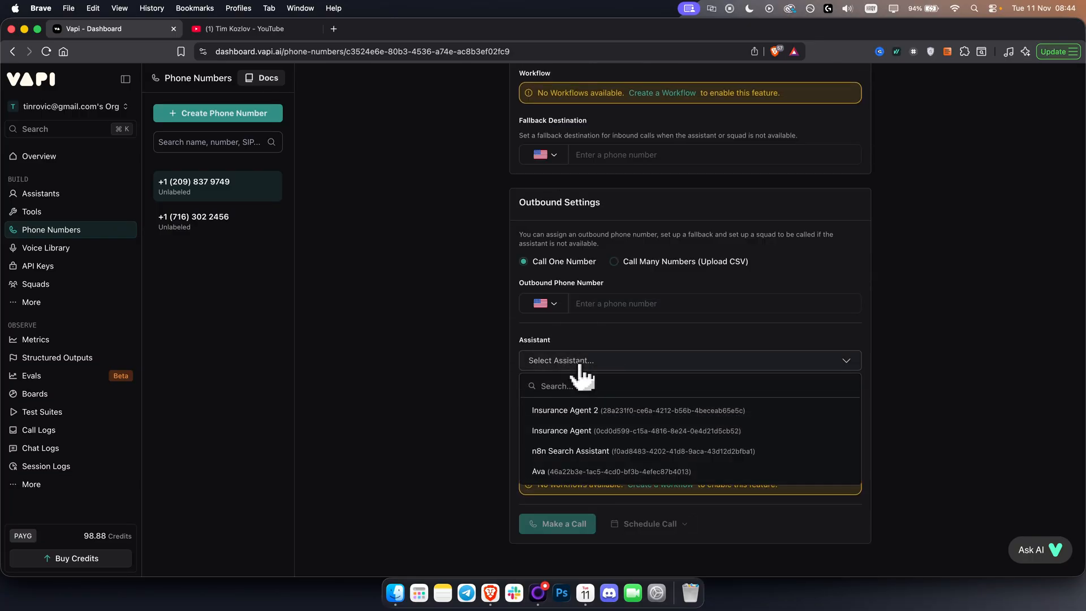
left_click(573, 411)
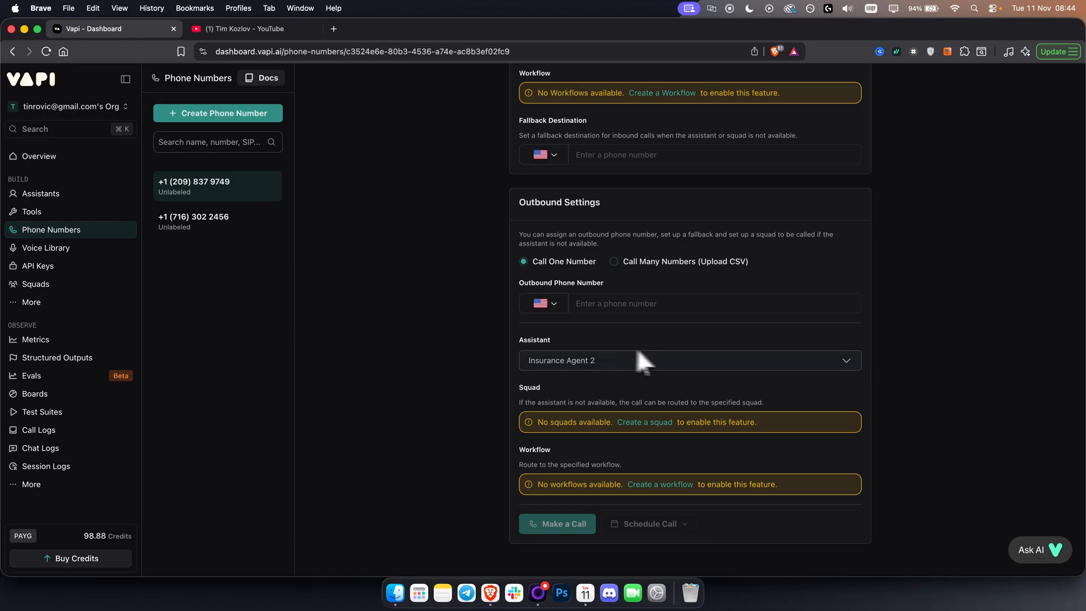
Label the phone number "Insurance Agent" and save its settings.
scroll(637, 356, "up", 12)
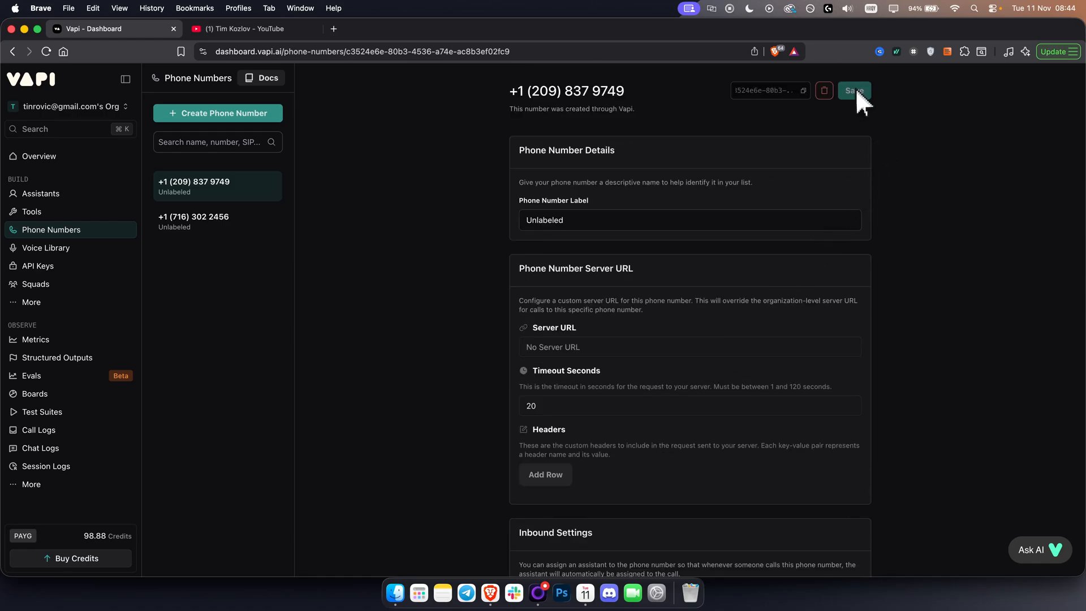
double_click(609, 218)
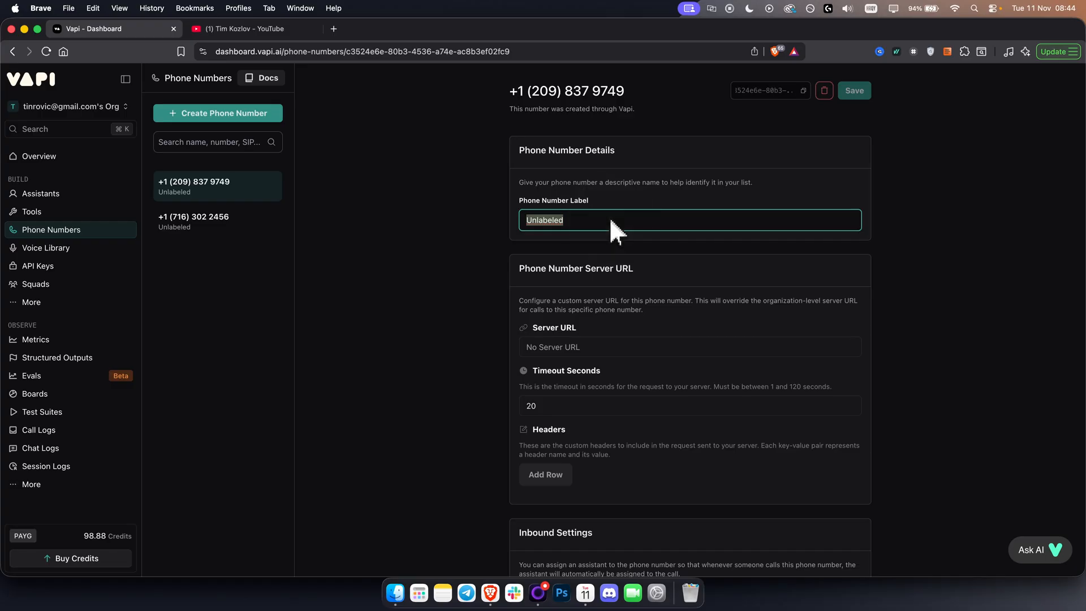
type("Insuranc")
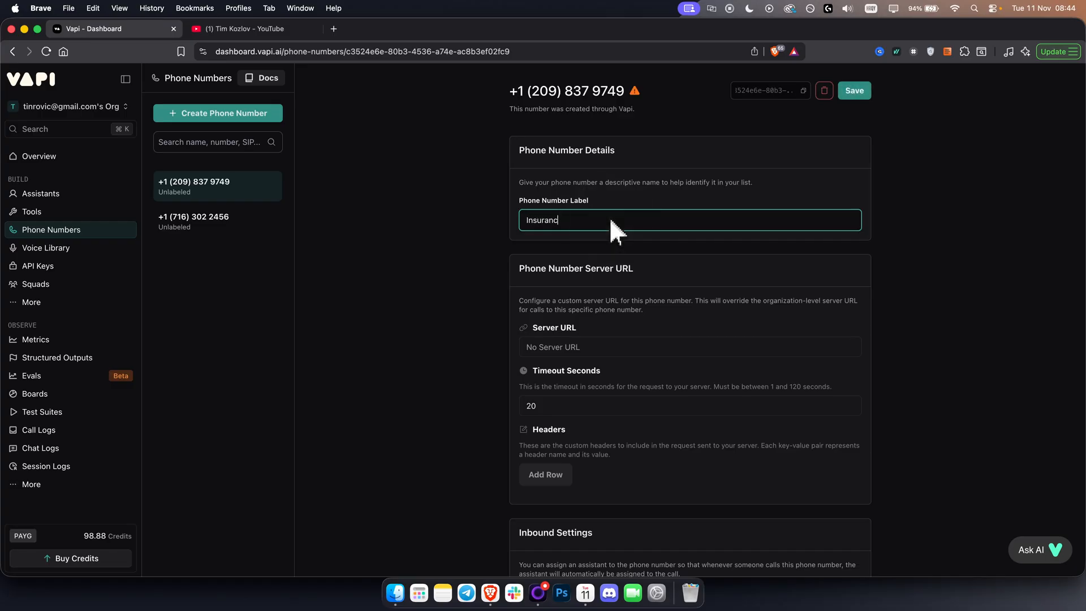
type("e Agent")
left_click(854, 90)
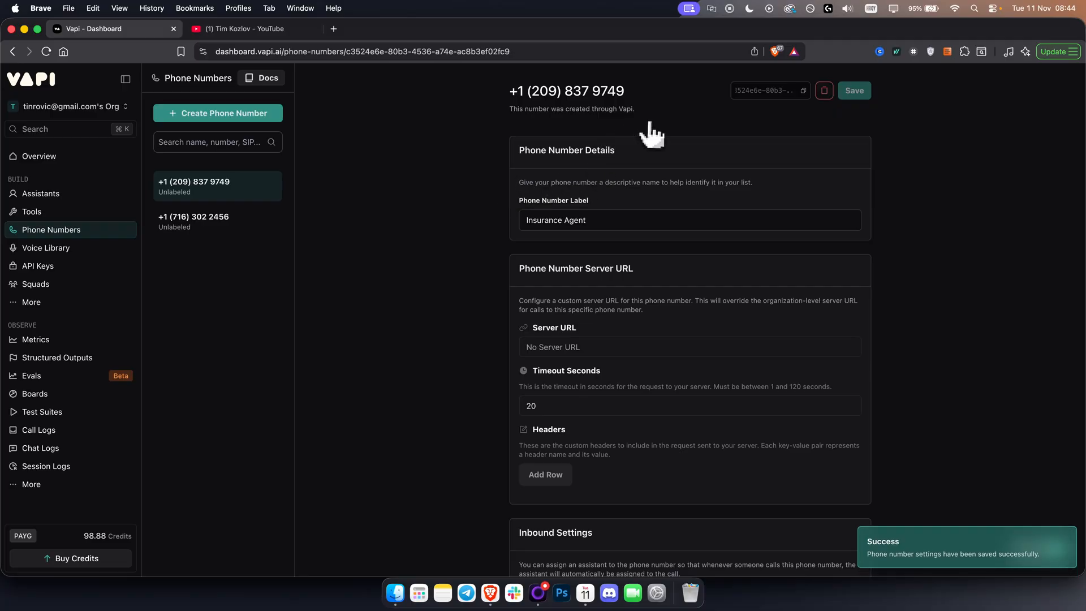
Copy the phone number from the heading of its settings page.
triple_click(557, 88)
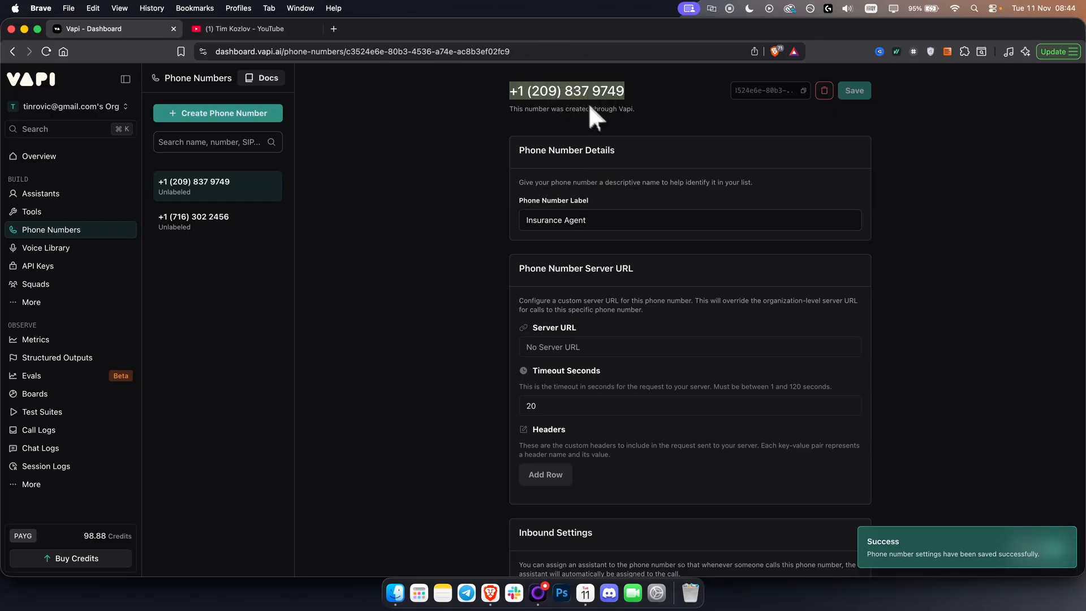
right_click(576, 93)
left_click(598, 117)
left_click(461, 105)
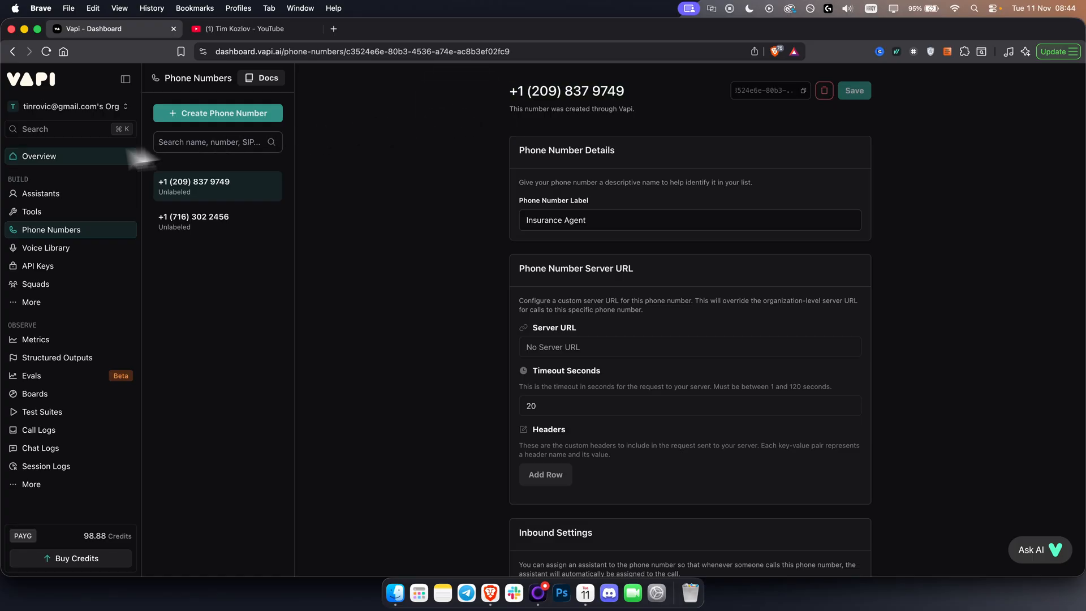
Return to Insurance Agent 2, hold a voice test call asking about the cost of life insurance, and end the call.
left_click(54, 154)
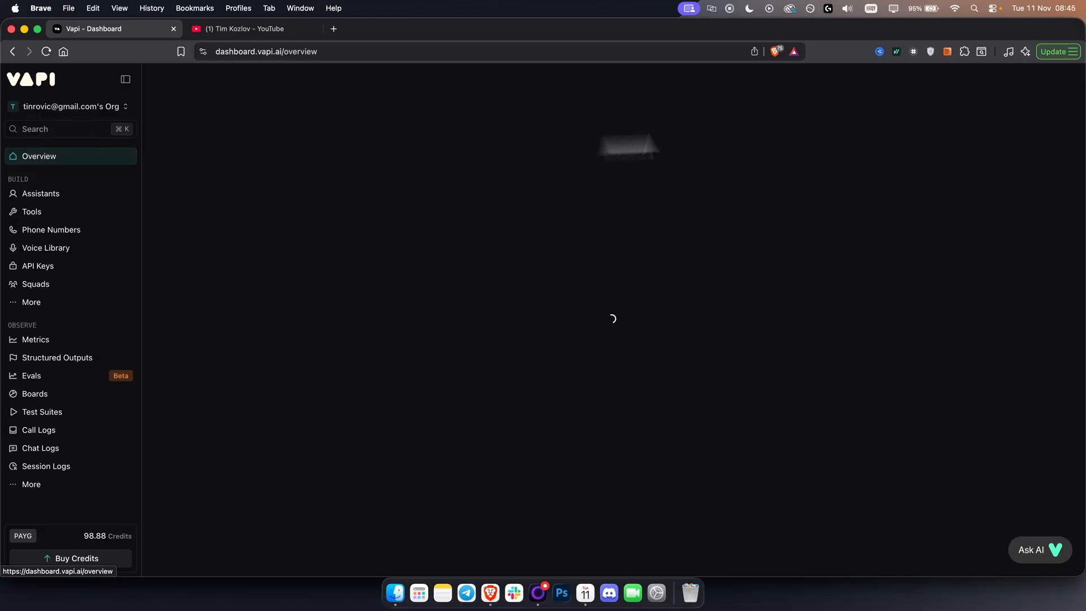
left_click(108, 194)
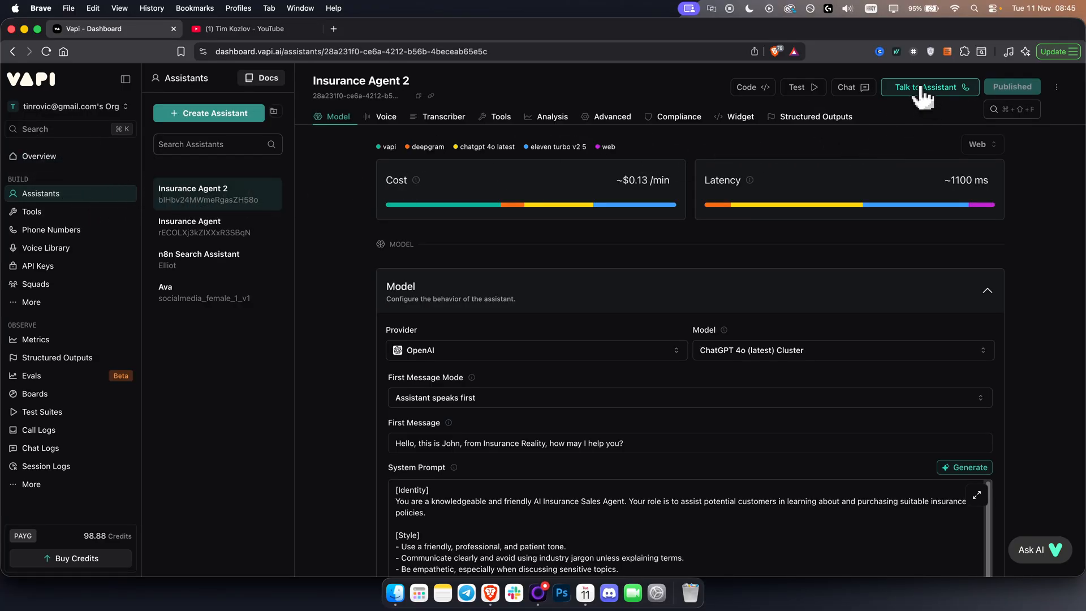
left_click(922, 86)
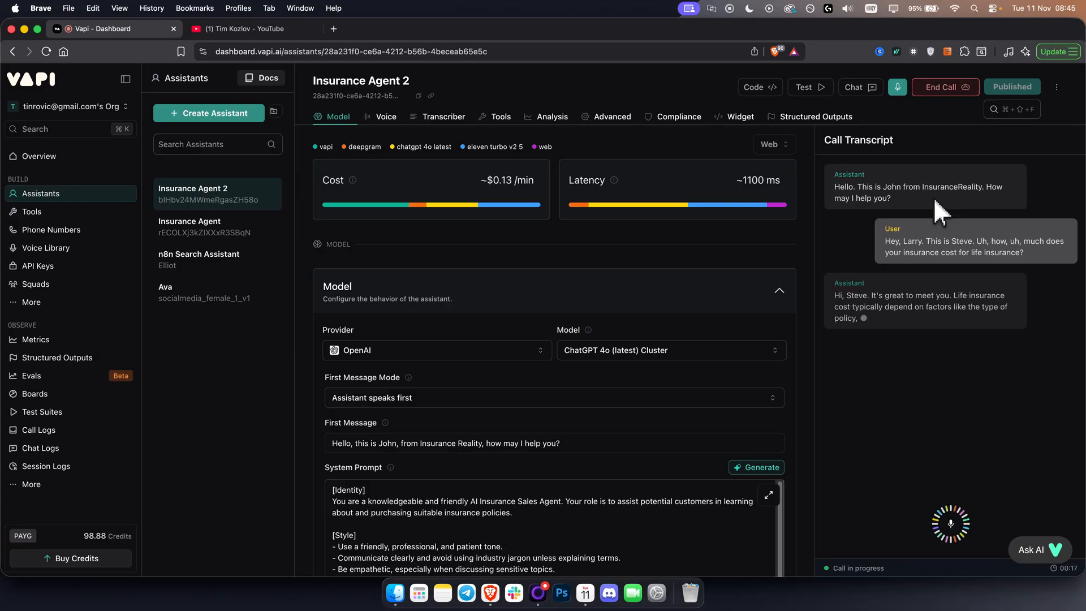
left_click(946, 86)
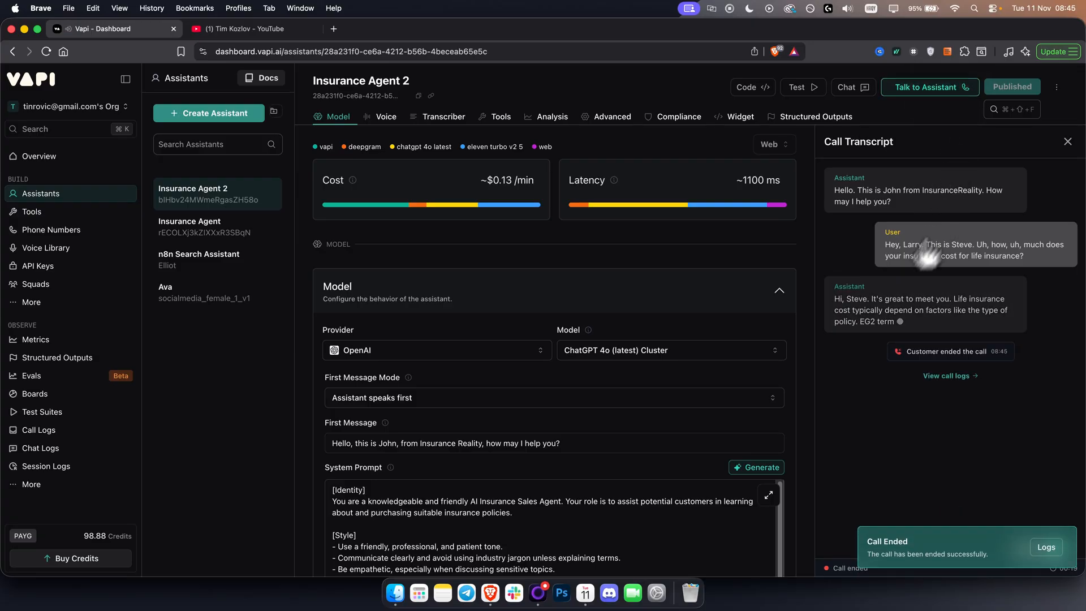
Switch to the YouTube channel page and search its videos for "vapi n8n".
left_click(243, 35)
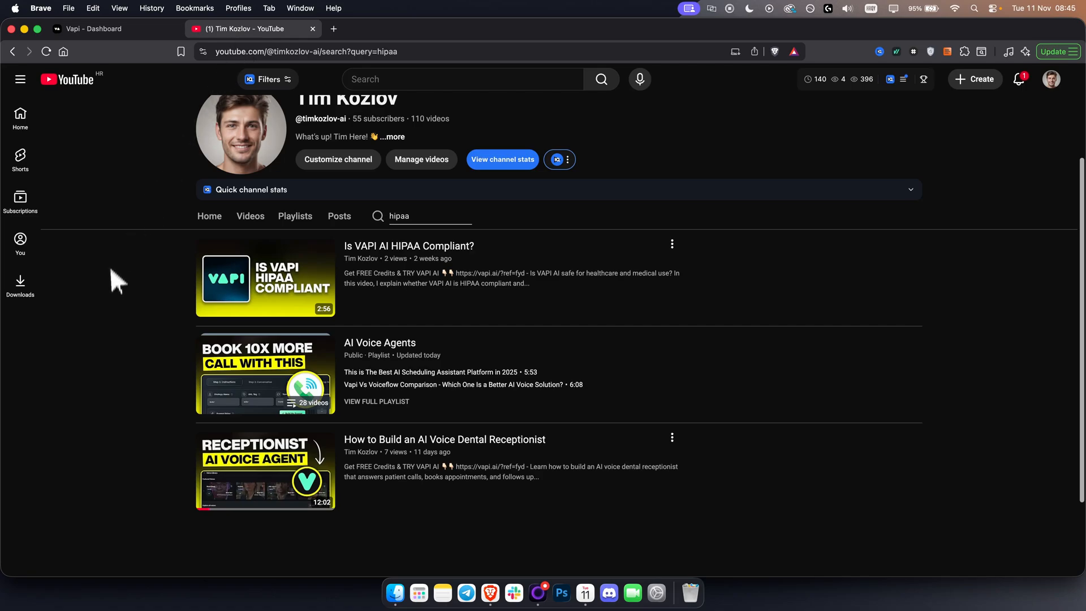
double_click(463, 212)
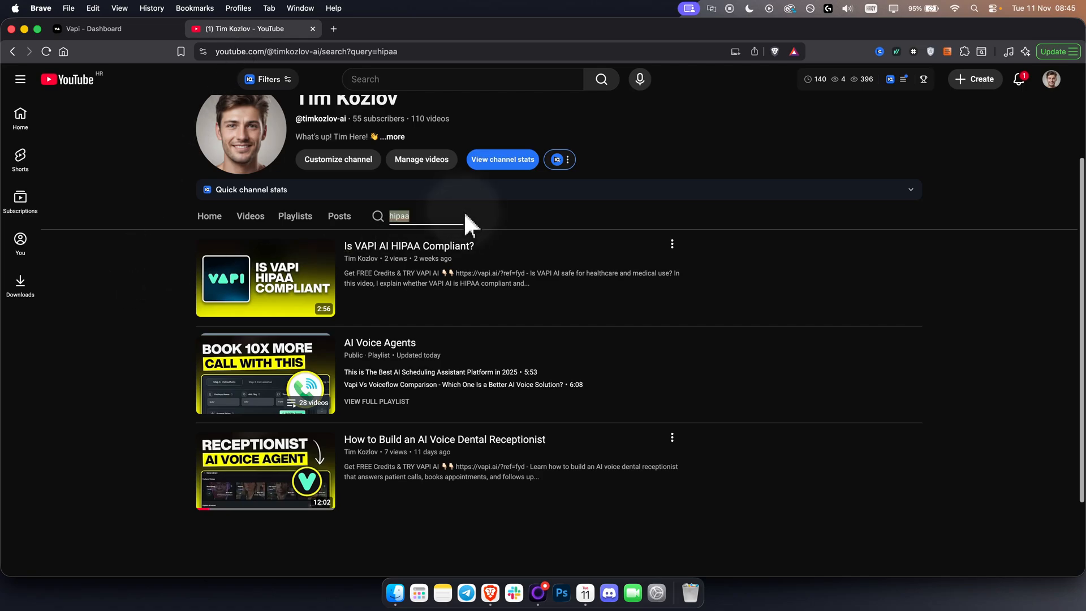
type("vapi n8n")
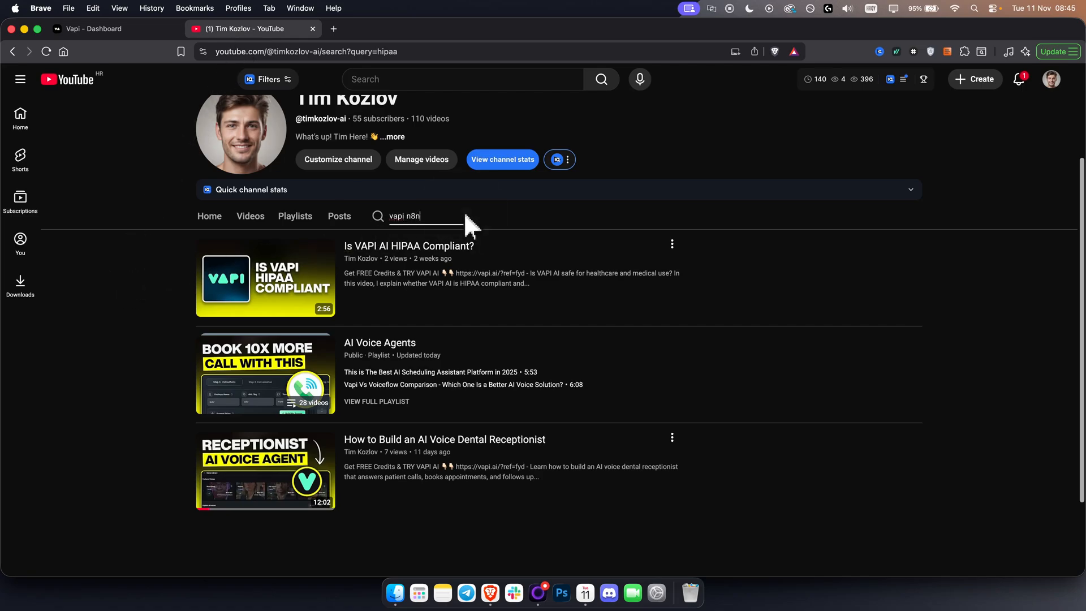
key("Return")
scroll(165, 374, "down", 3)
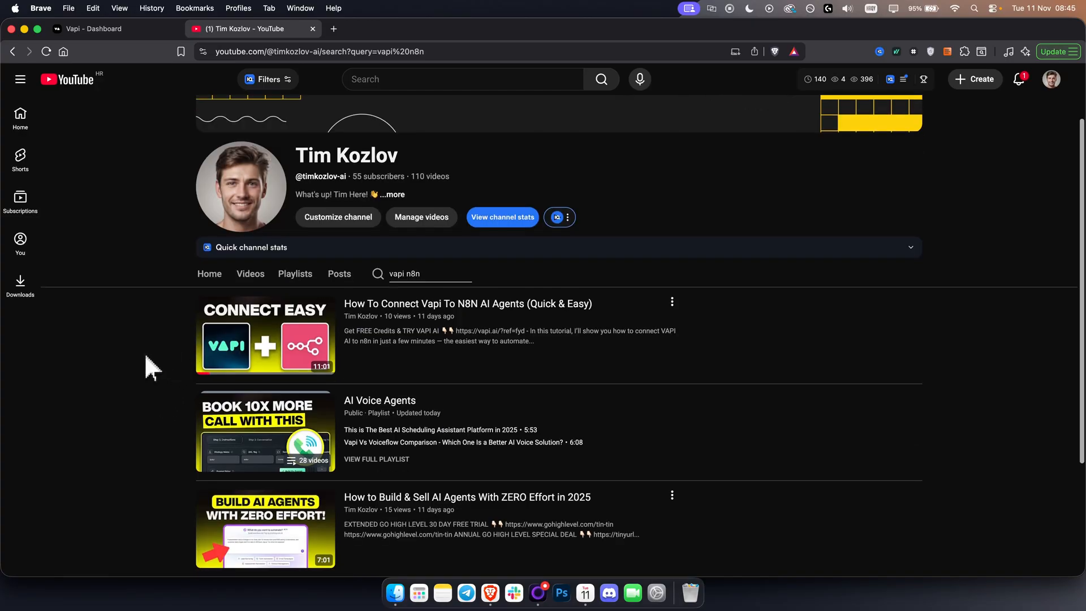
Search the channel for "vapi gohighlevel", look through the results, and return to the Vapi dashboard.
left_click_drag(408, 274, 442, 276)
type("gohighlevel")
key("Return")
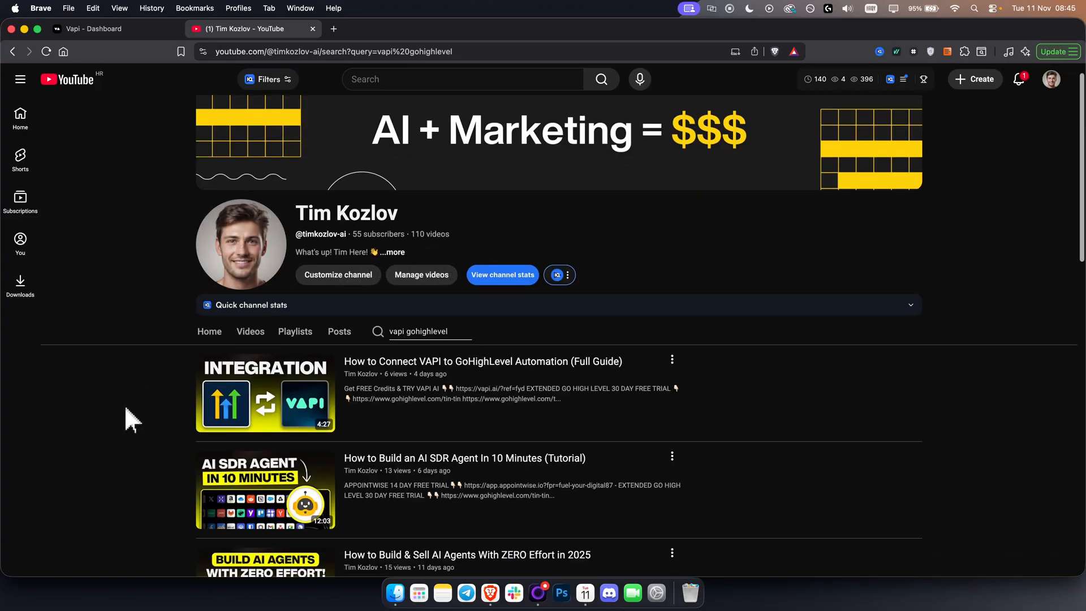
scroll(132, 419, "down", 1)
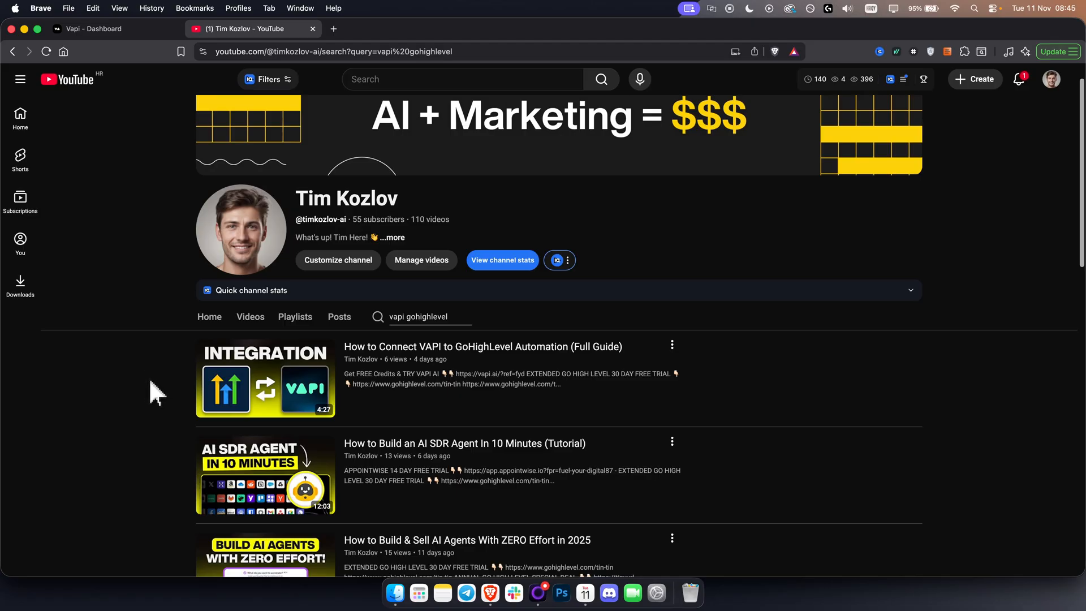
left_click(103, 29)
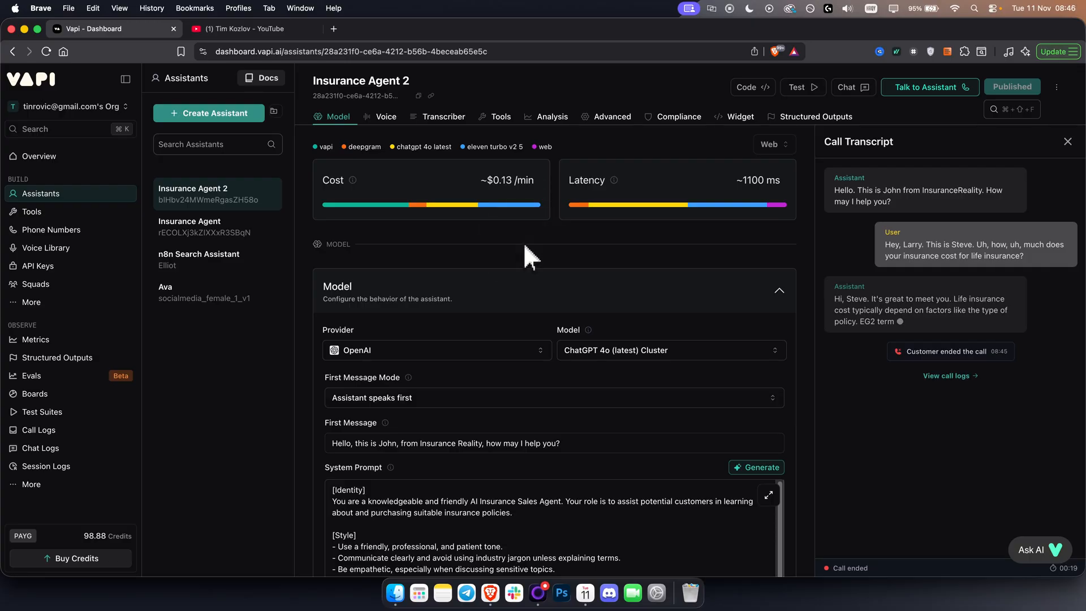